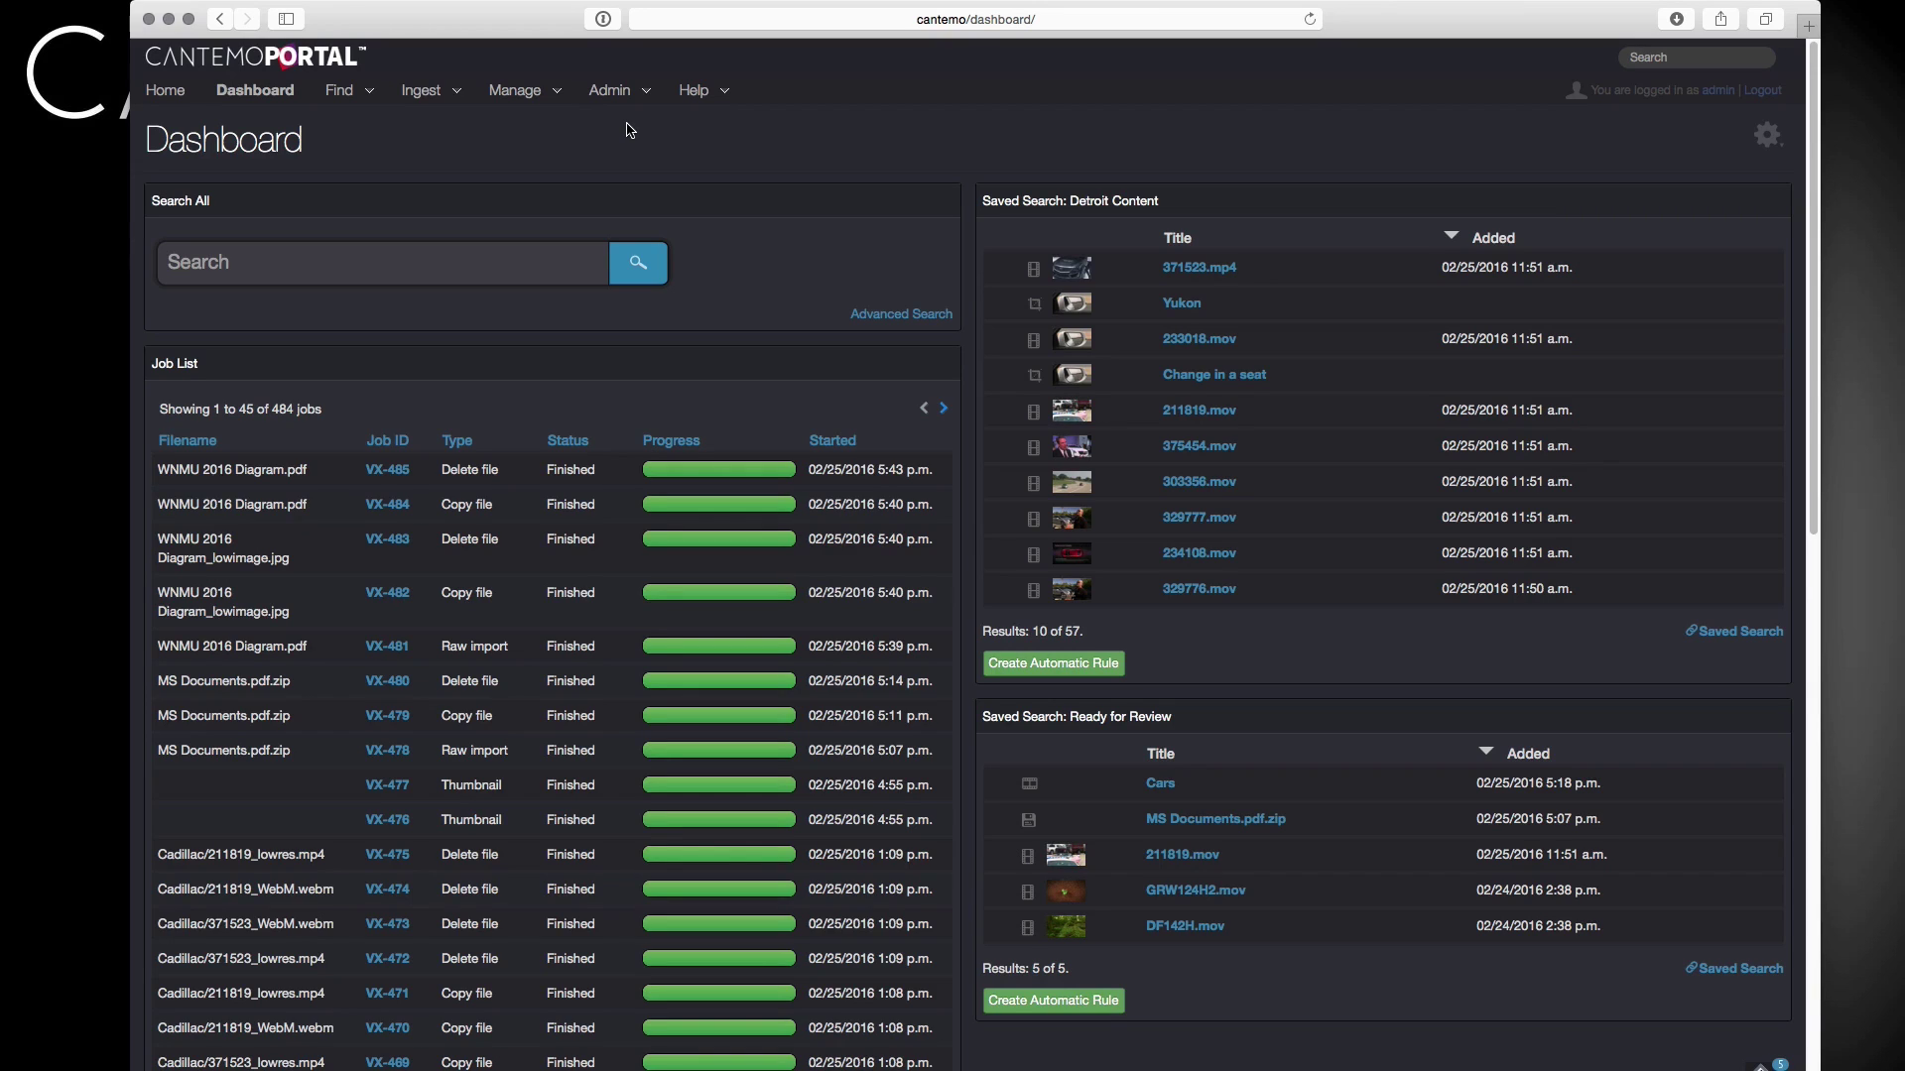
Open the Rules Engine 3 overview from the Admin menu.
{"action": "left_click", "coordinate": [627, 94]}
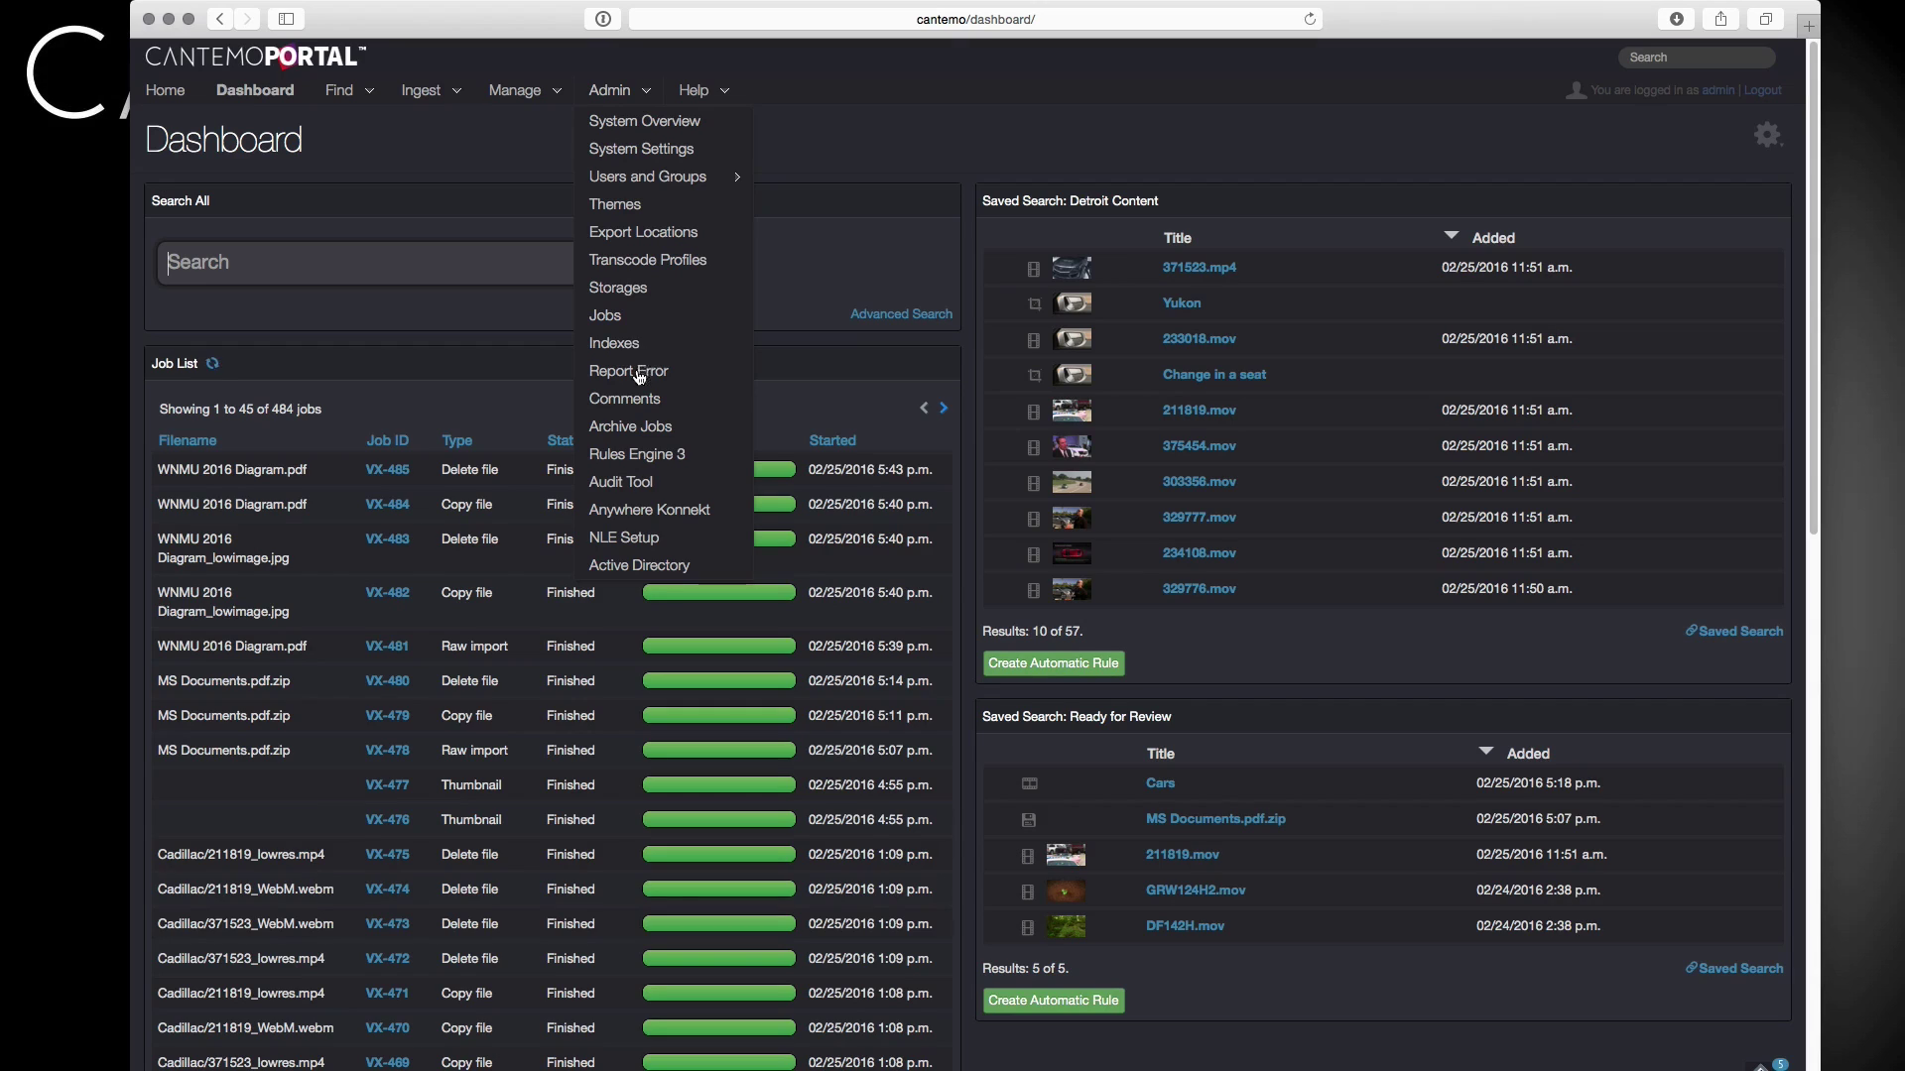
{"action": "left_click", "coordinate": [649, 456]}
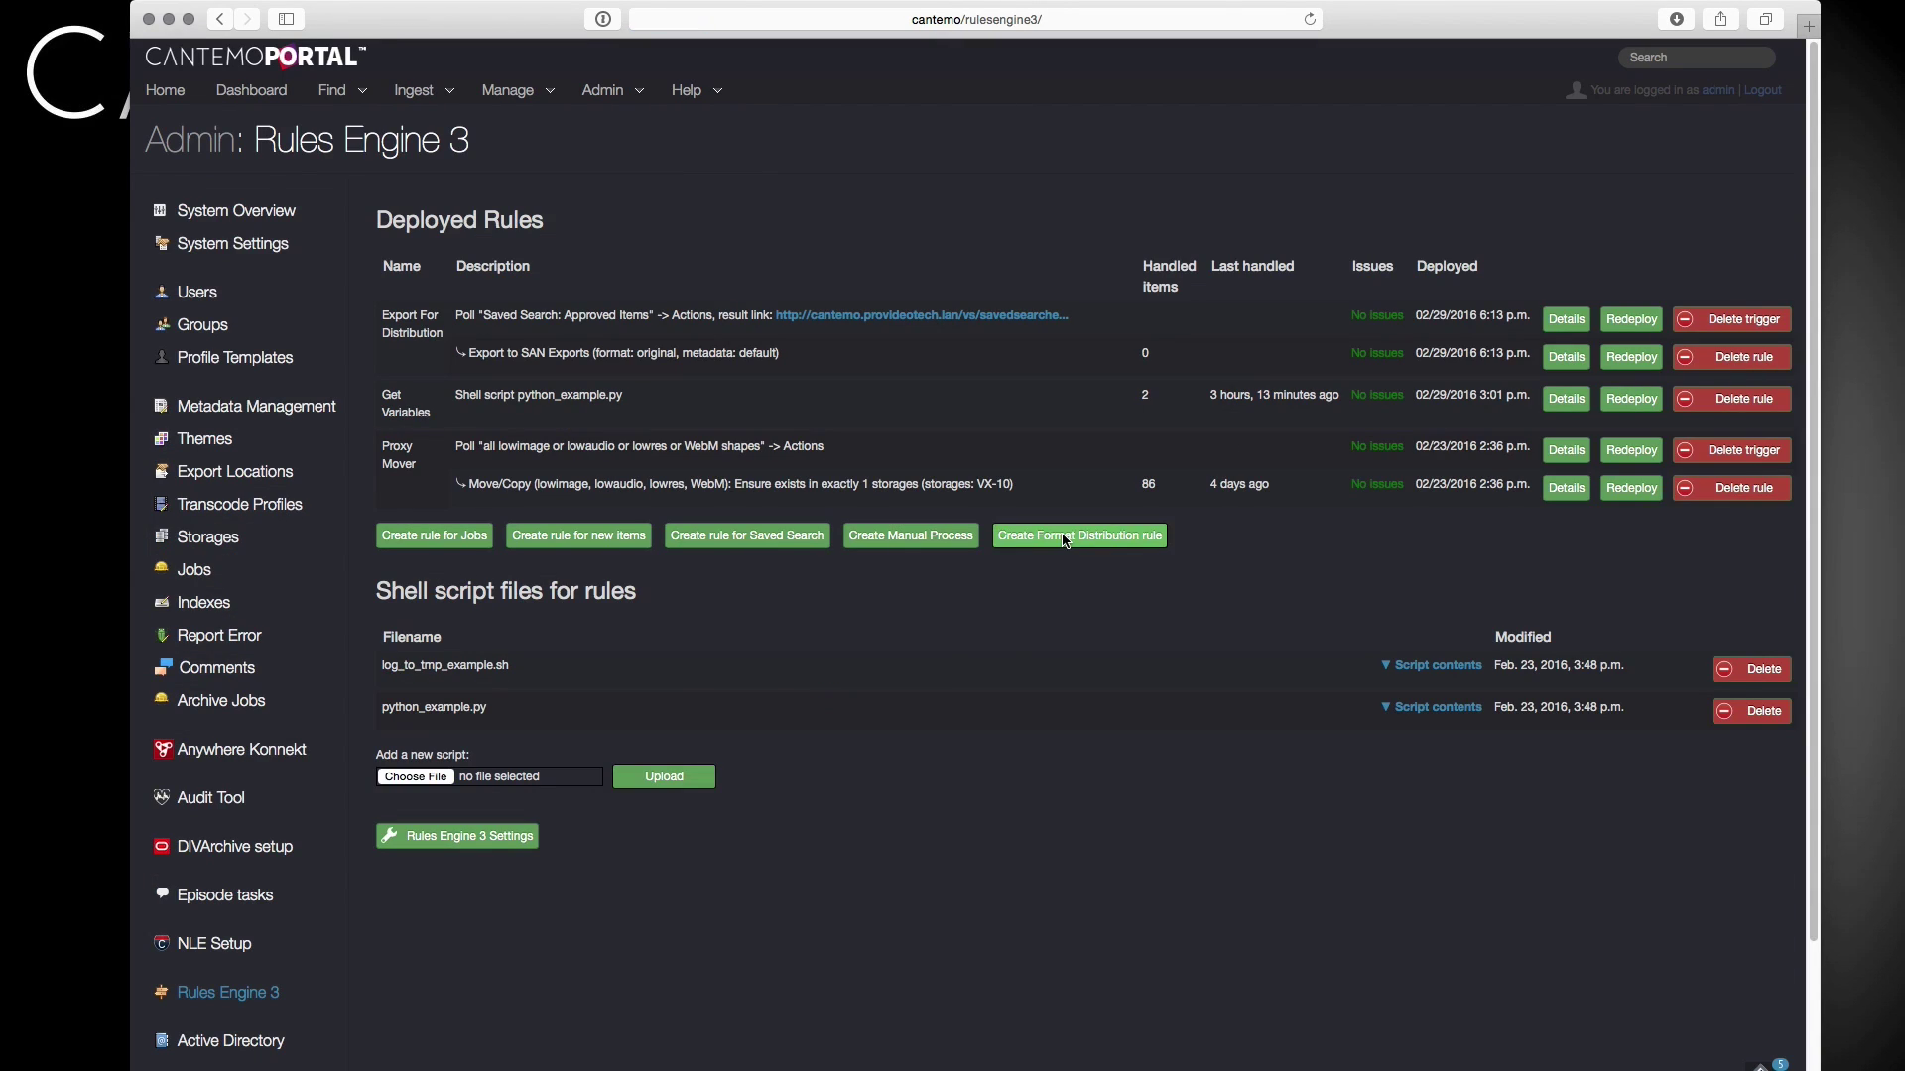
Start a manual rule named 'My Rule' with Set metadata, Set access and Transcode (lowimage) enabled.
{"action": "left_click", "coordinate": [897, 536]}
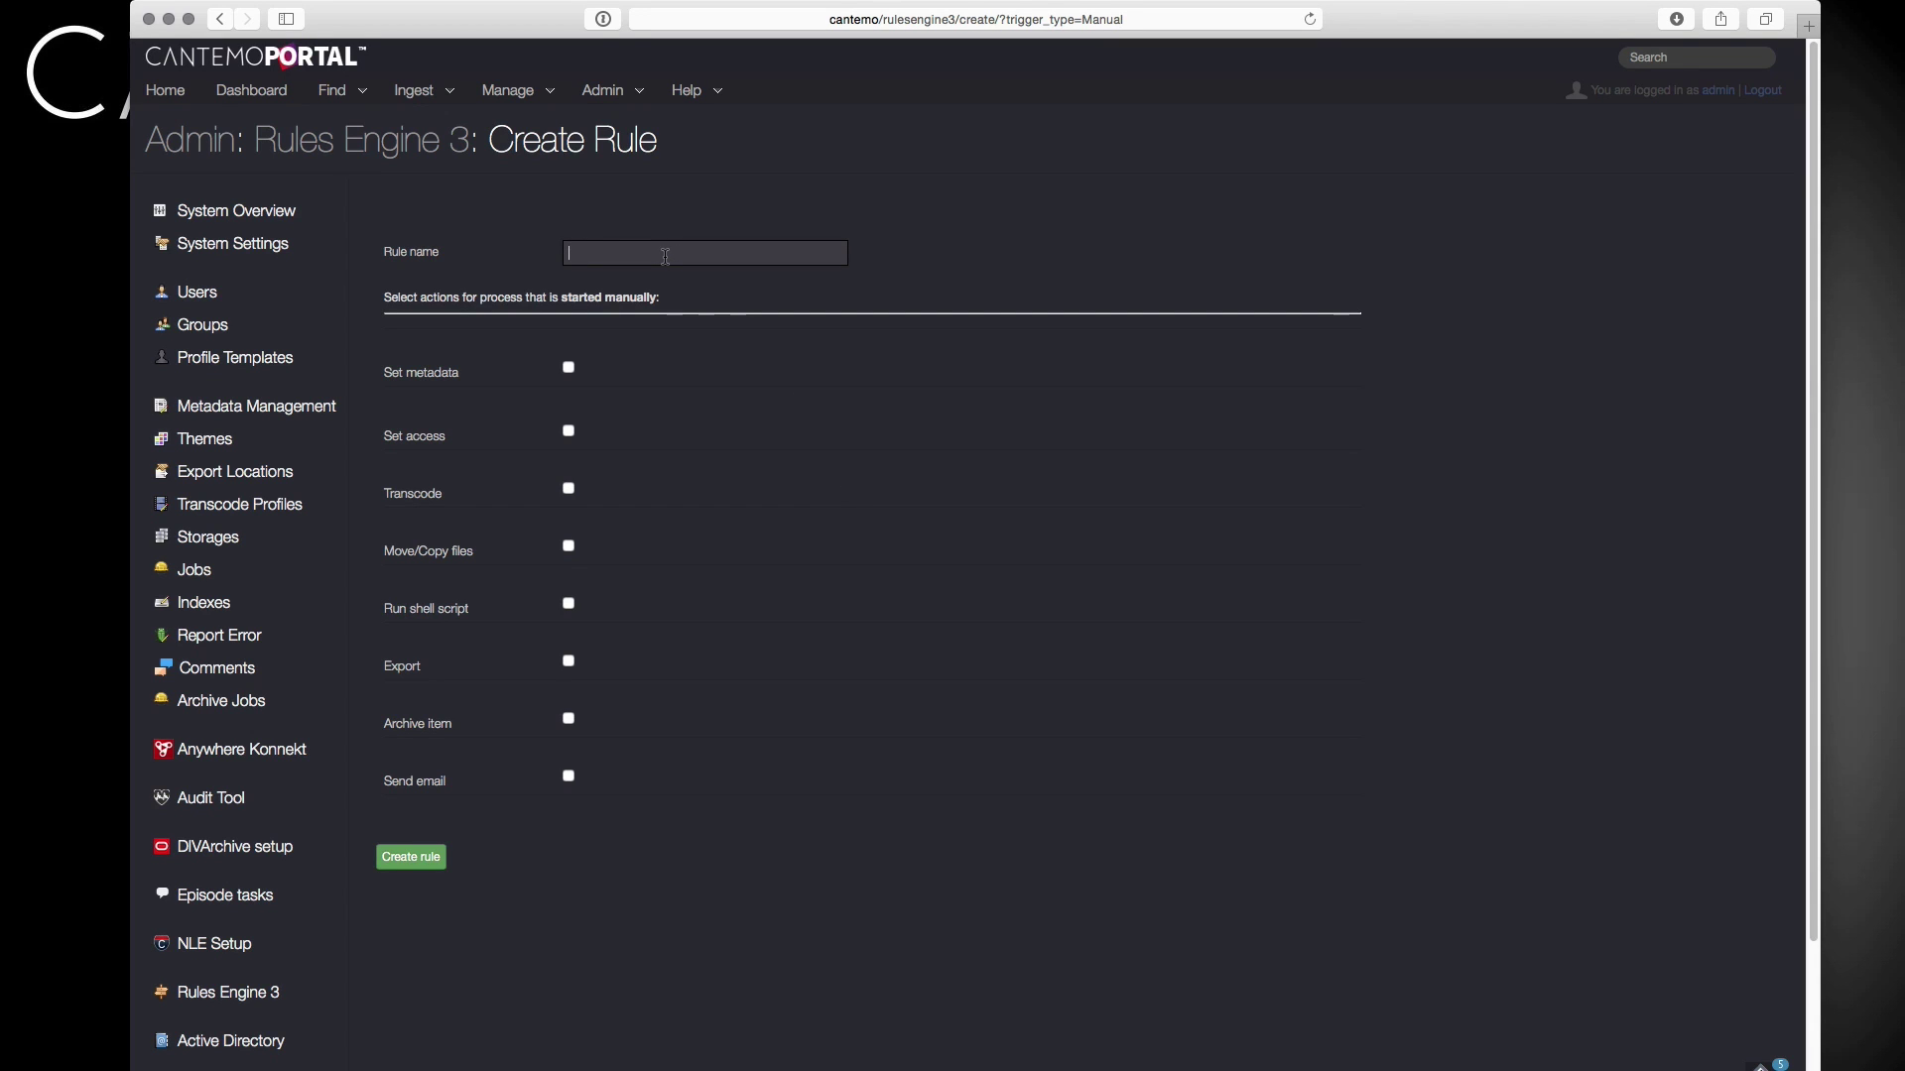
{"action": "type", "text": "My Rule"}
{"action": "left_click", "coordinate": [568, 369]}
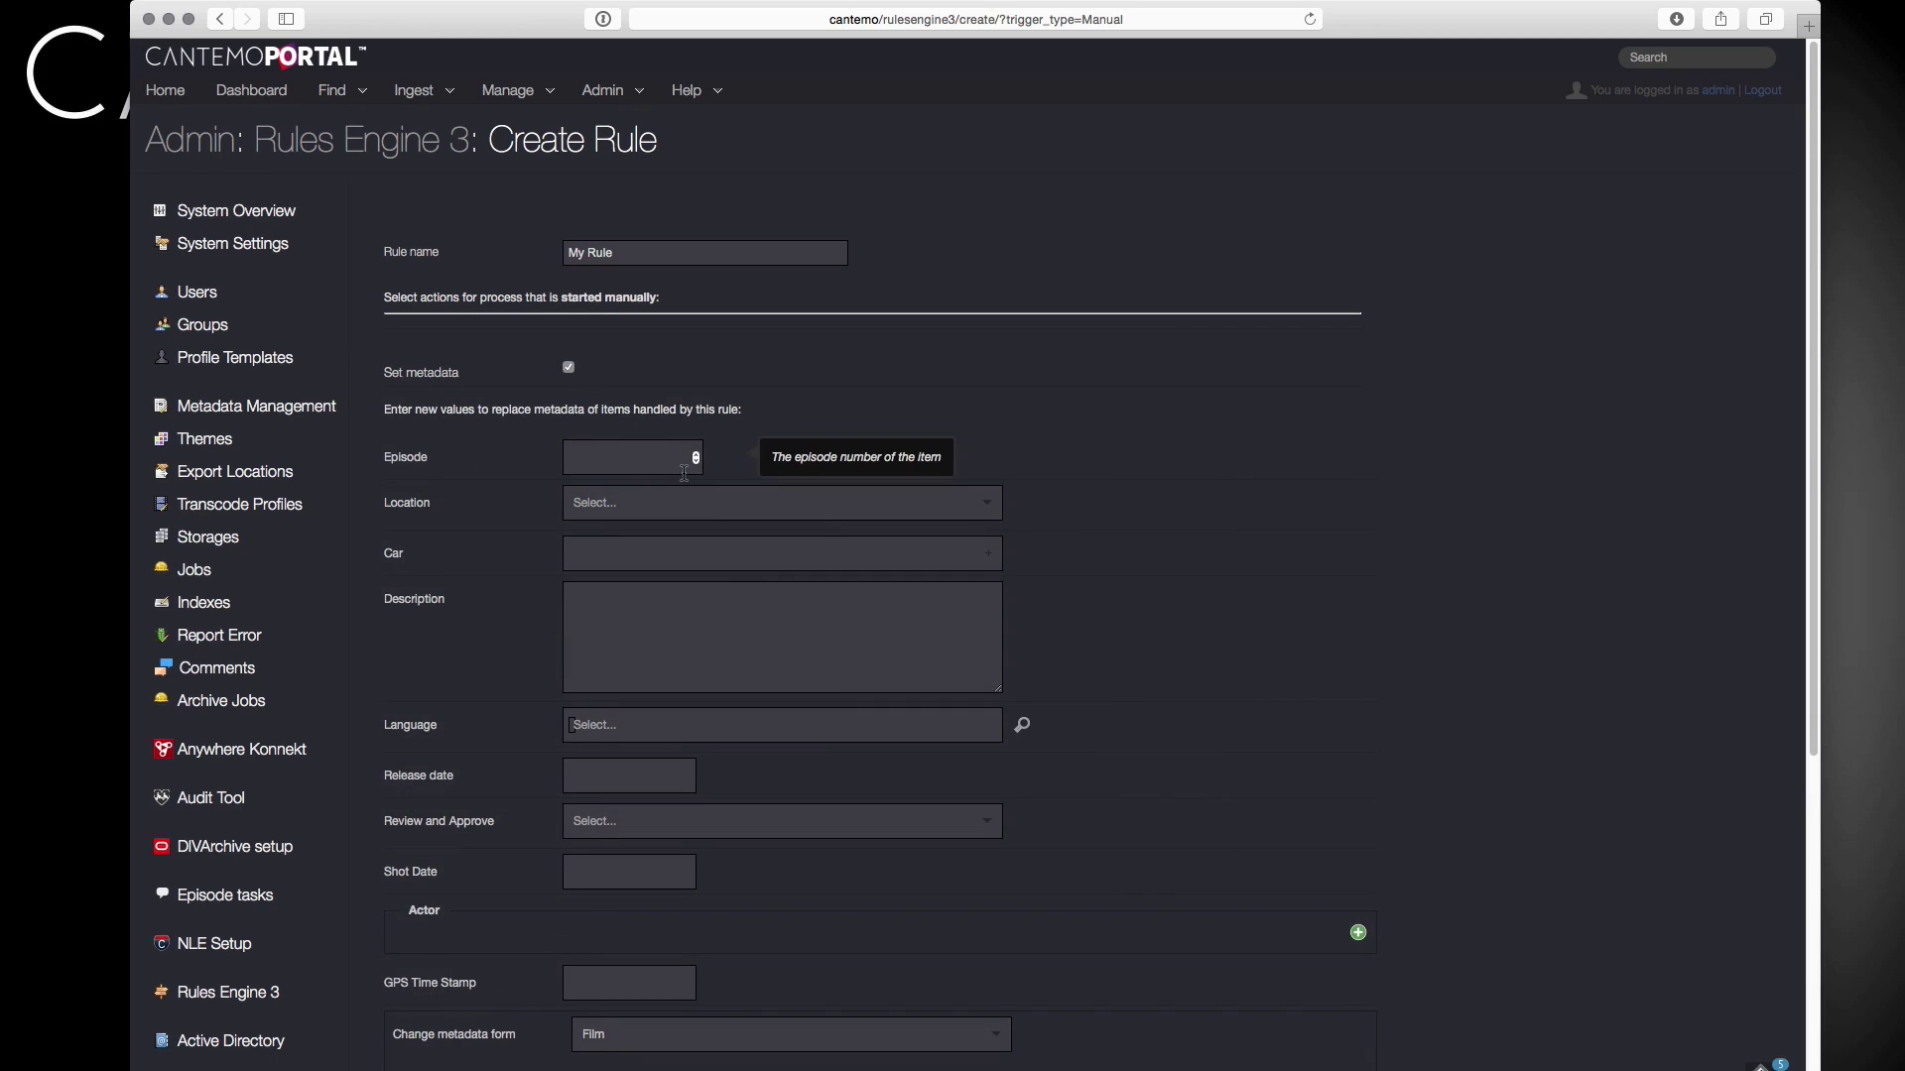
{"action": "scroll", "coordinate": [631, 355], "scroll_direction": "down", "scroll_amount": 3}
{"action": "scroll", "coordinate": [605, 695], "scroll_direction": "down", "scroll_amount": 1}
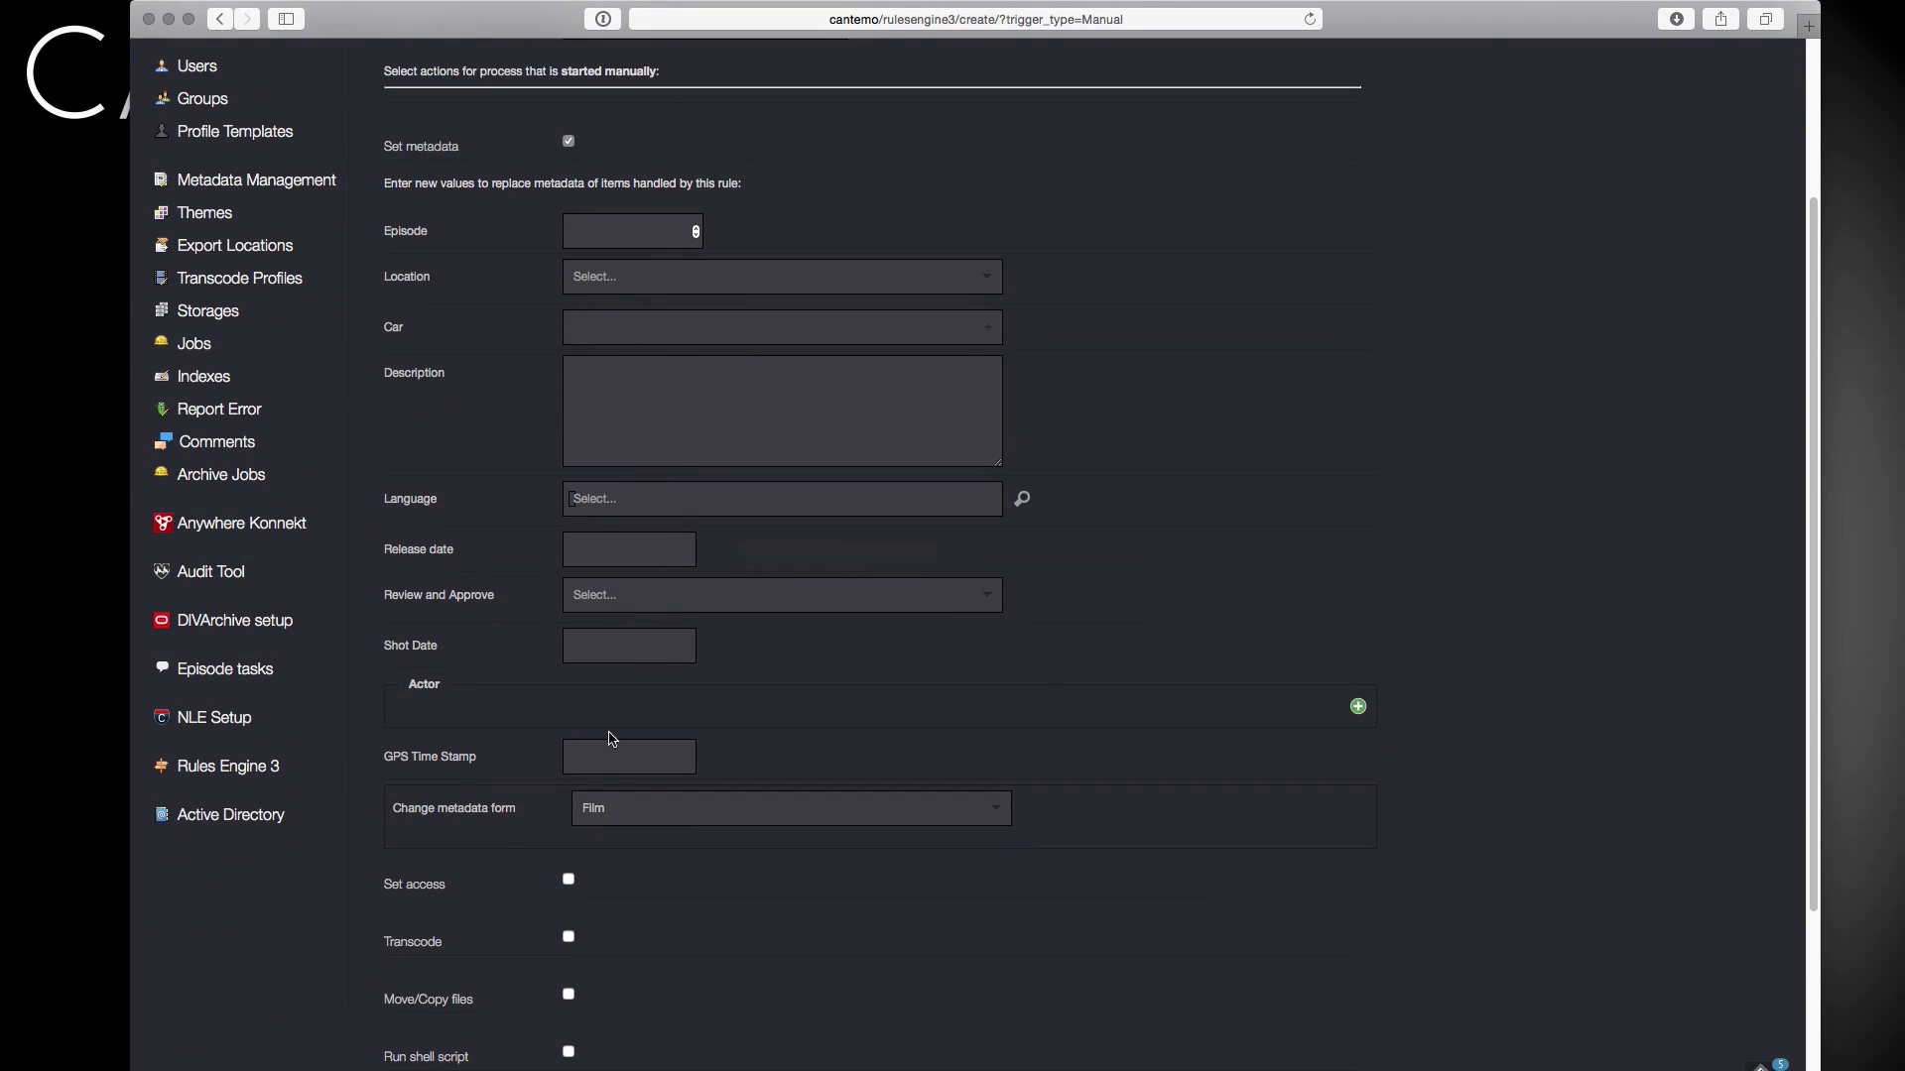
{"action": "left_click", "coordinate": [569, 879]}
{"action": "scroll", "coordinate": [585, 863], "scroll_direction": "down", "scroll_amount": 5}
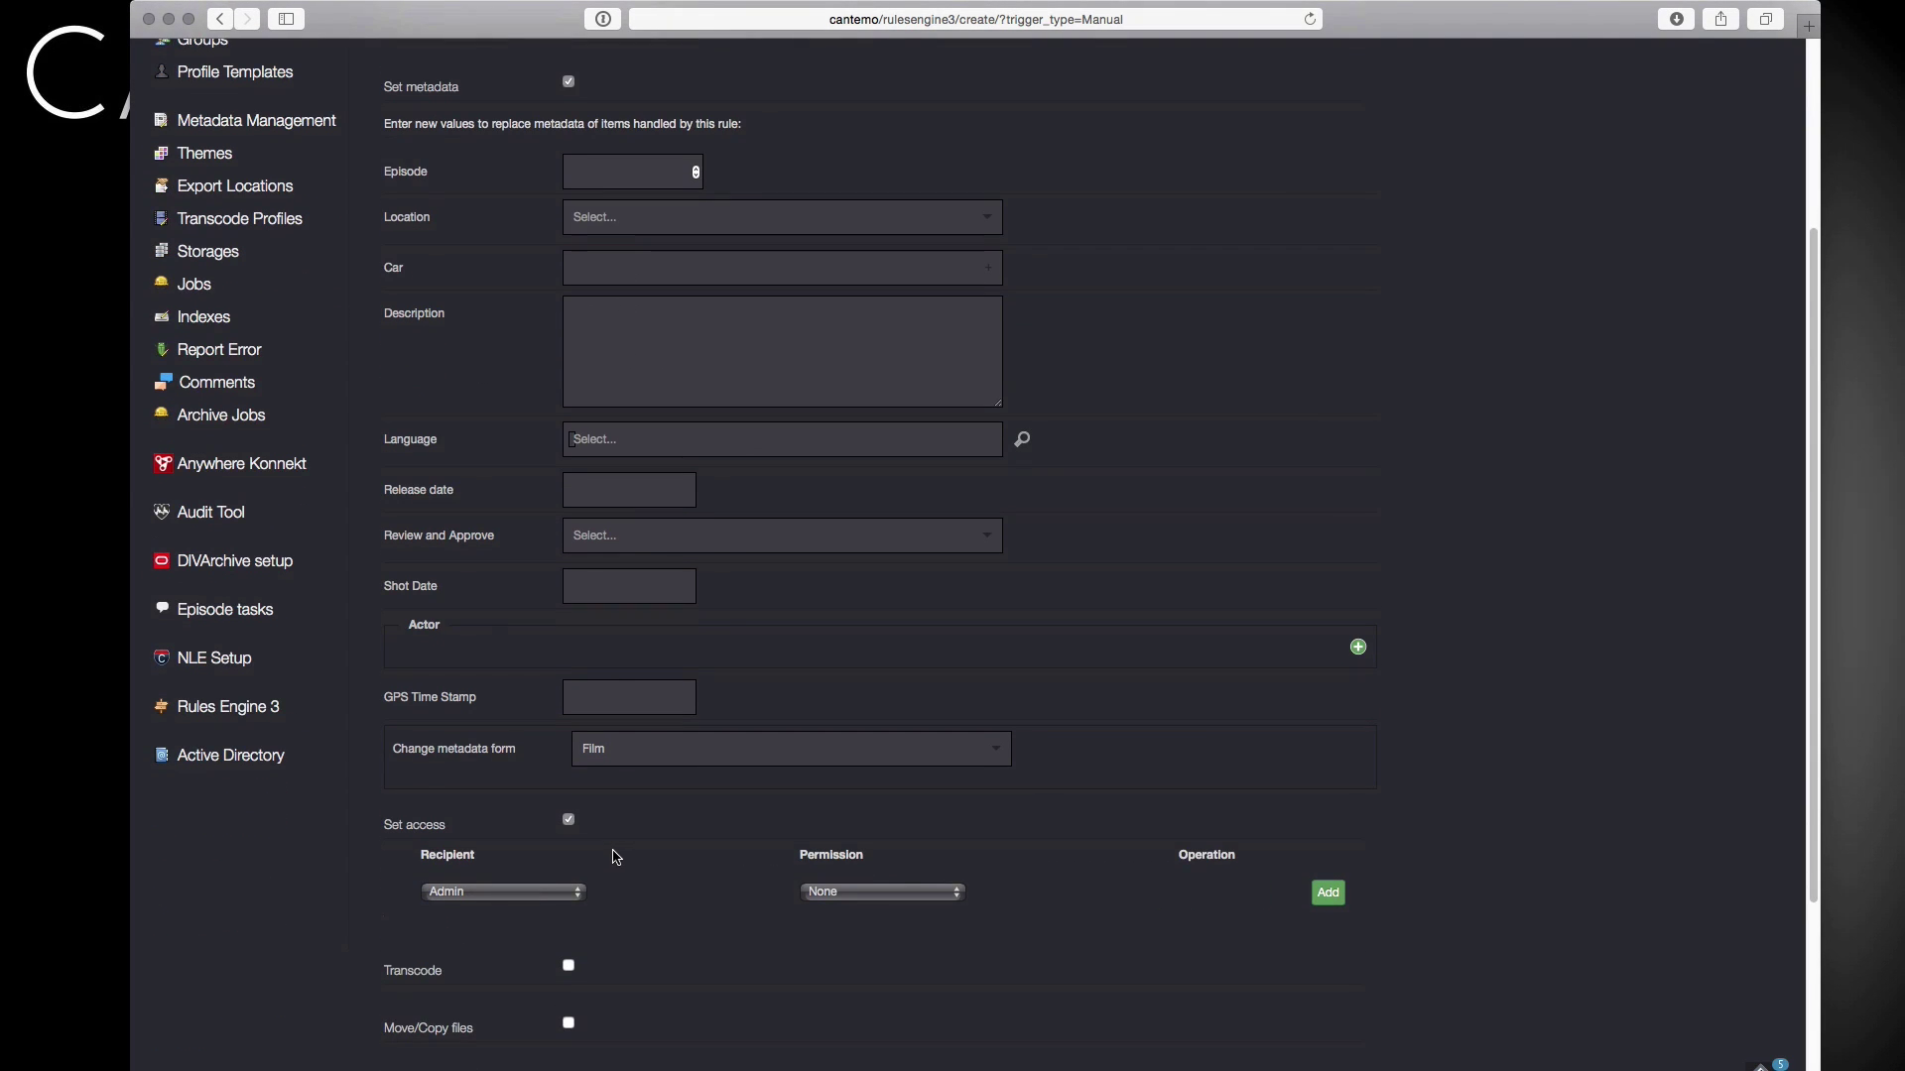
{"action": "left_click", "coordinate": [568, 790]}
{"action": "scroll", "coordinate": [645, 808], "scroll_direction": "down", "scroll_amount": 2}
{"action": "left_click", "coordinate": [633, 749]}
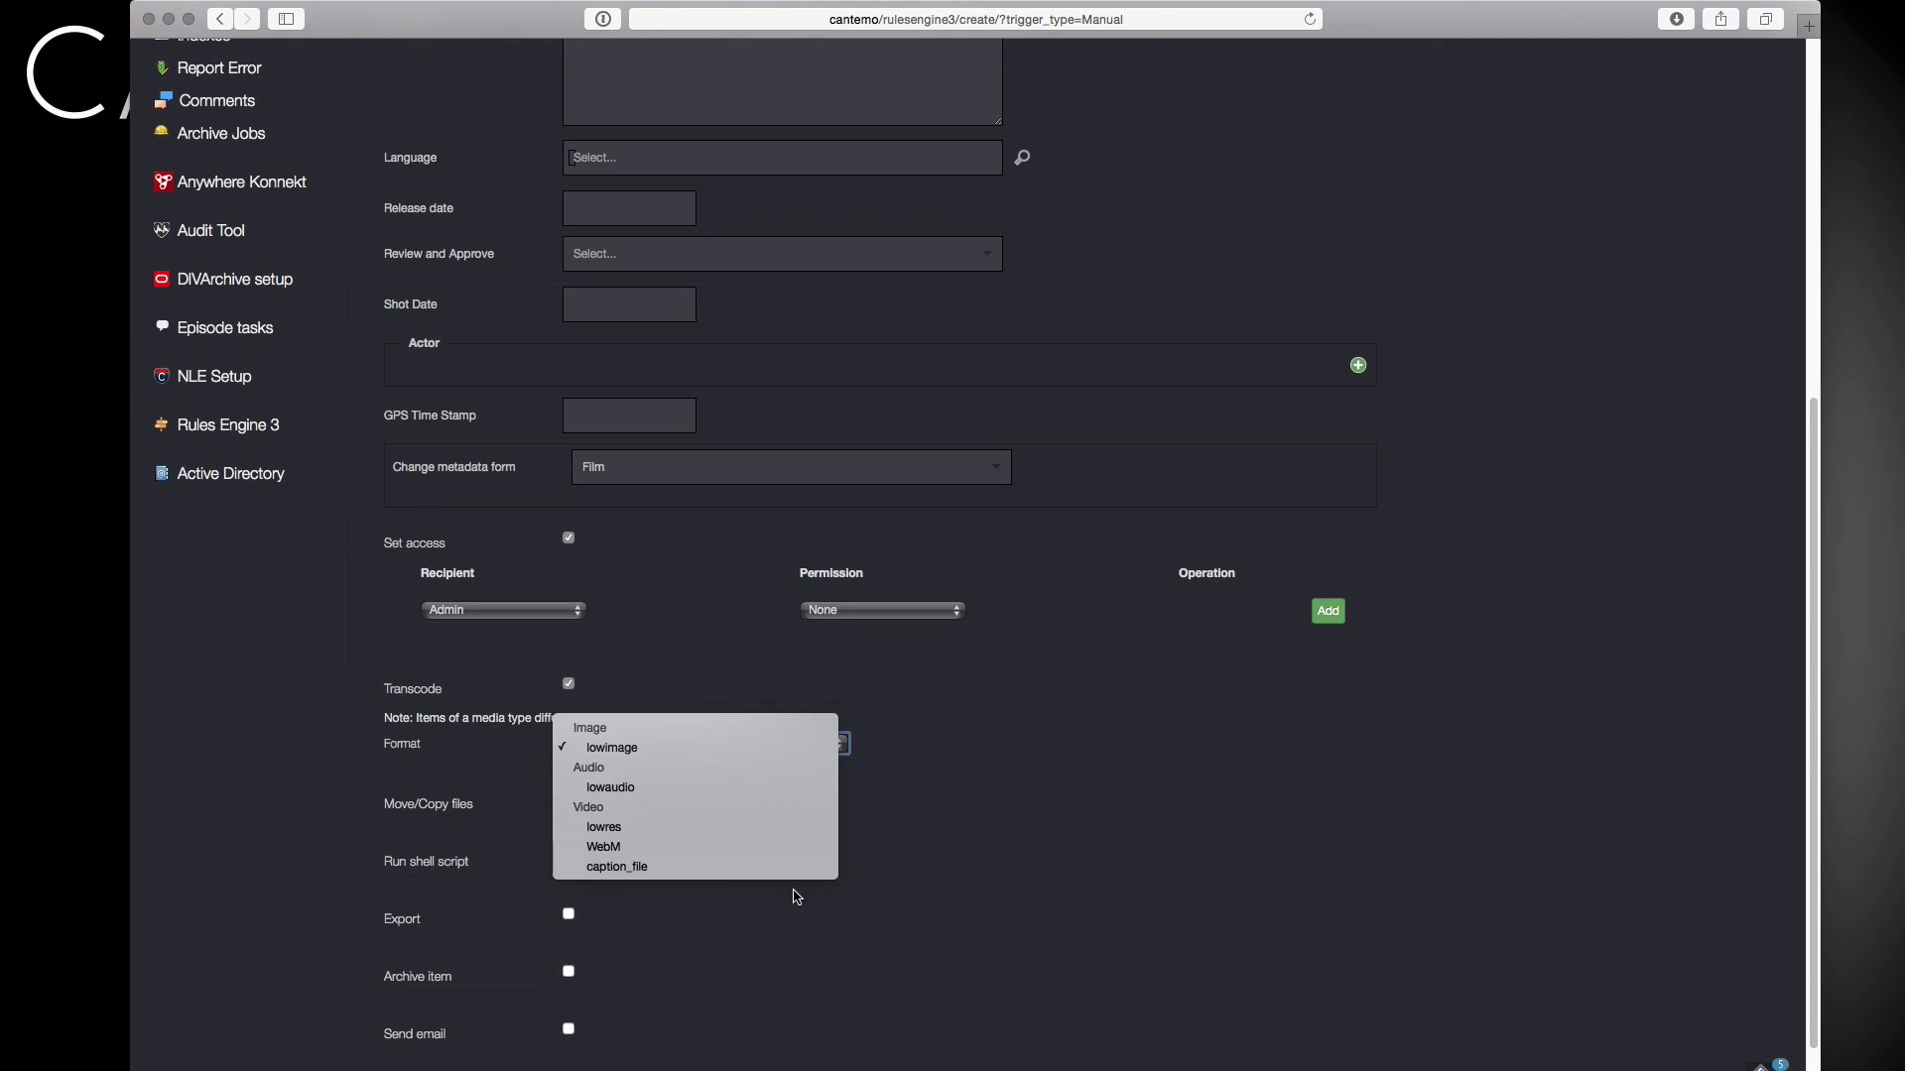
{"action": "left_click", "coordinate": [968, 922]}
{"action": "scroll", "coordinate": [823, 840], "scroll_direction": "down", "scroll_amount": 1}
Enable Move/Copy, Modify directory and Run shell script using python_example.py.
{"action": "left_click", "coordinate": [568, 763]}
{"action": "scroll", "coordinate": [674, 784], "scroll_direction": "down", "scroll_amount": 1}
{"action": "scroll", "coordinate": [675, 784], "scroll_direction": "up", "scroll_amount": 1}
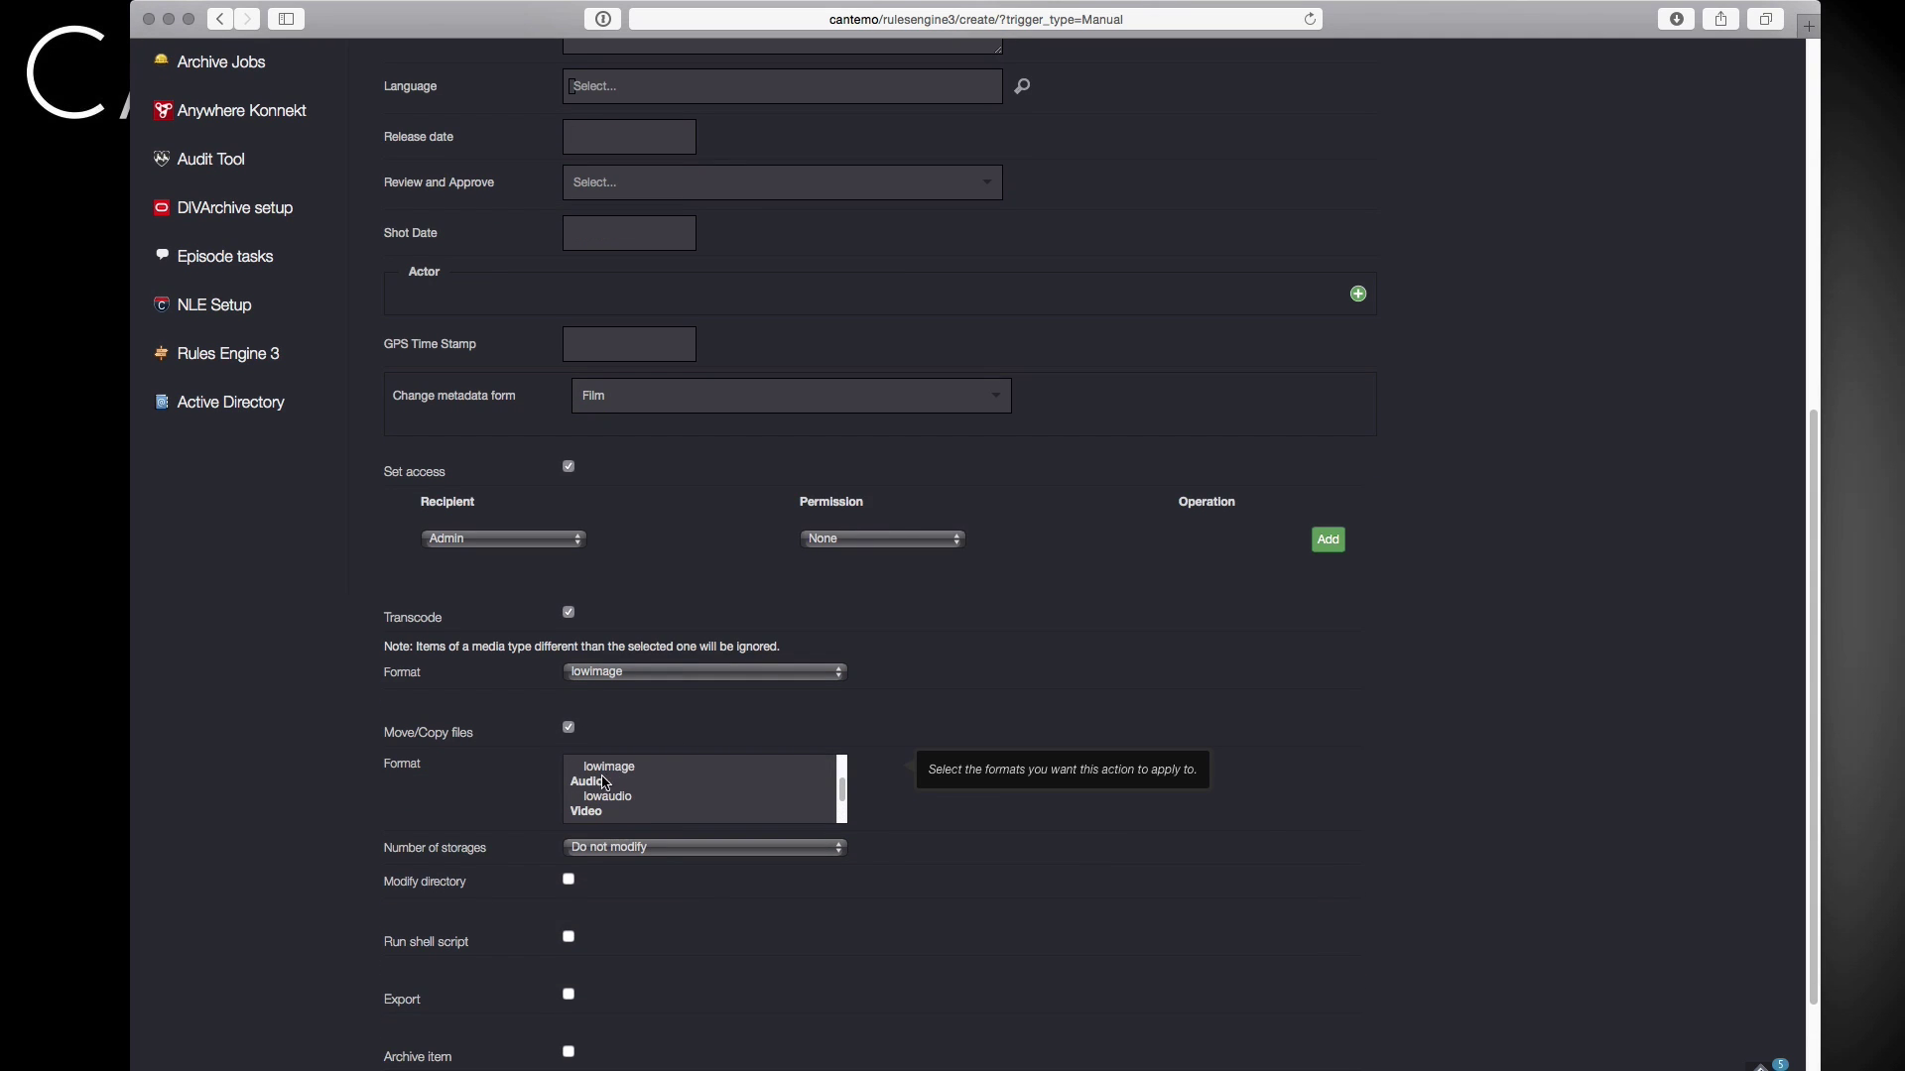
{"action": "left_click", "coordinate": [568, 878]}
{"action": "scroll", "coordinate": [672, 763], "scroll_direction": "down", "scroll_amount": 4}
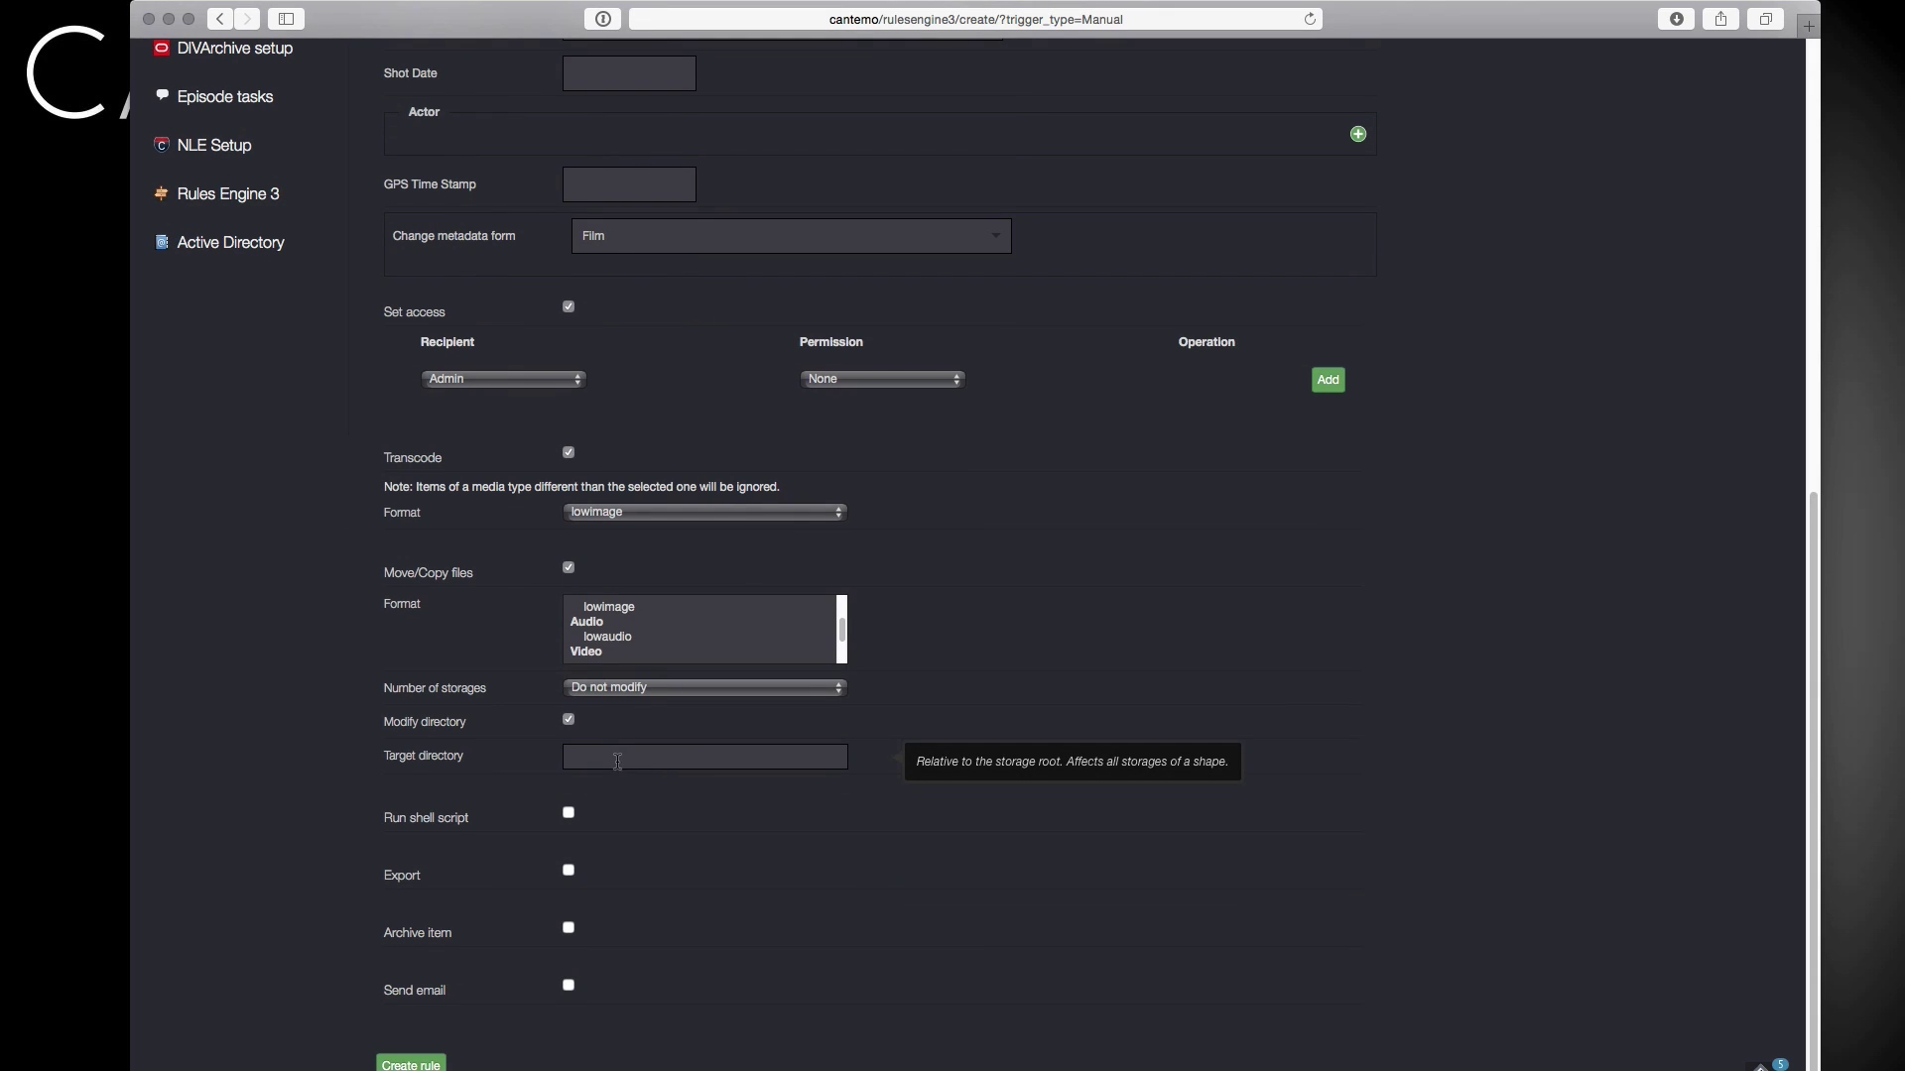
{"action": "left_click", "coordinate": [569, 815]}
{"action": "scroll", "coordinate": [769, 816], "scroll_direction": "down", "scroll_amount": 1}
{"action": "left_click", "coordinate": [770, 817]}
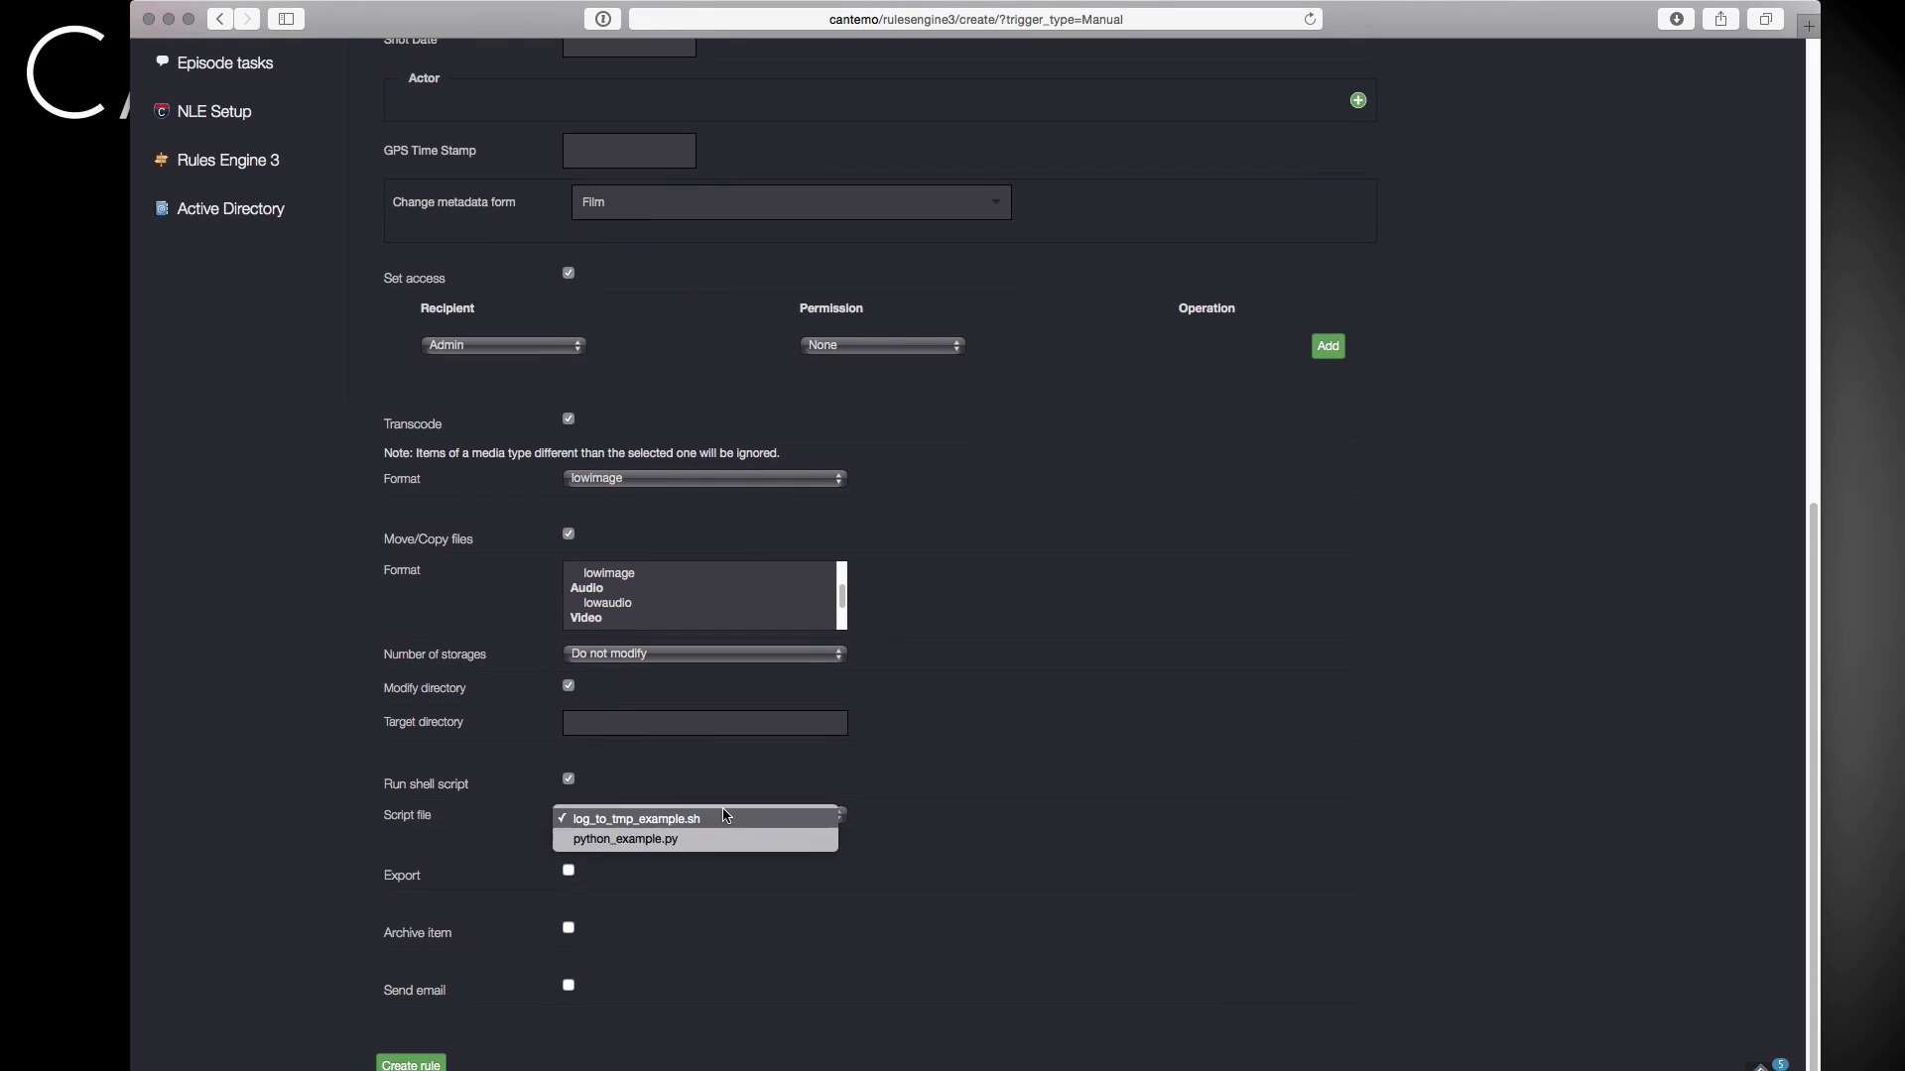
{"action": "left_click", "coordinate": [773, 842]}
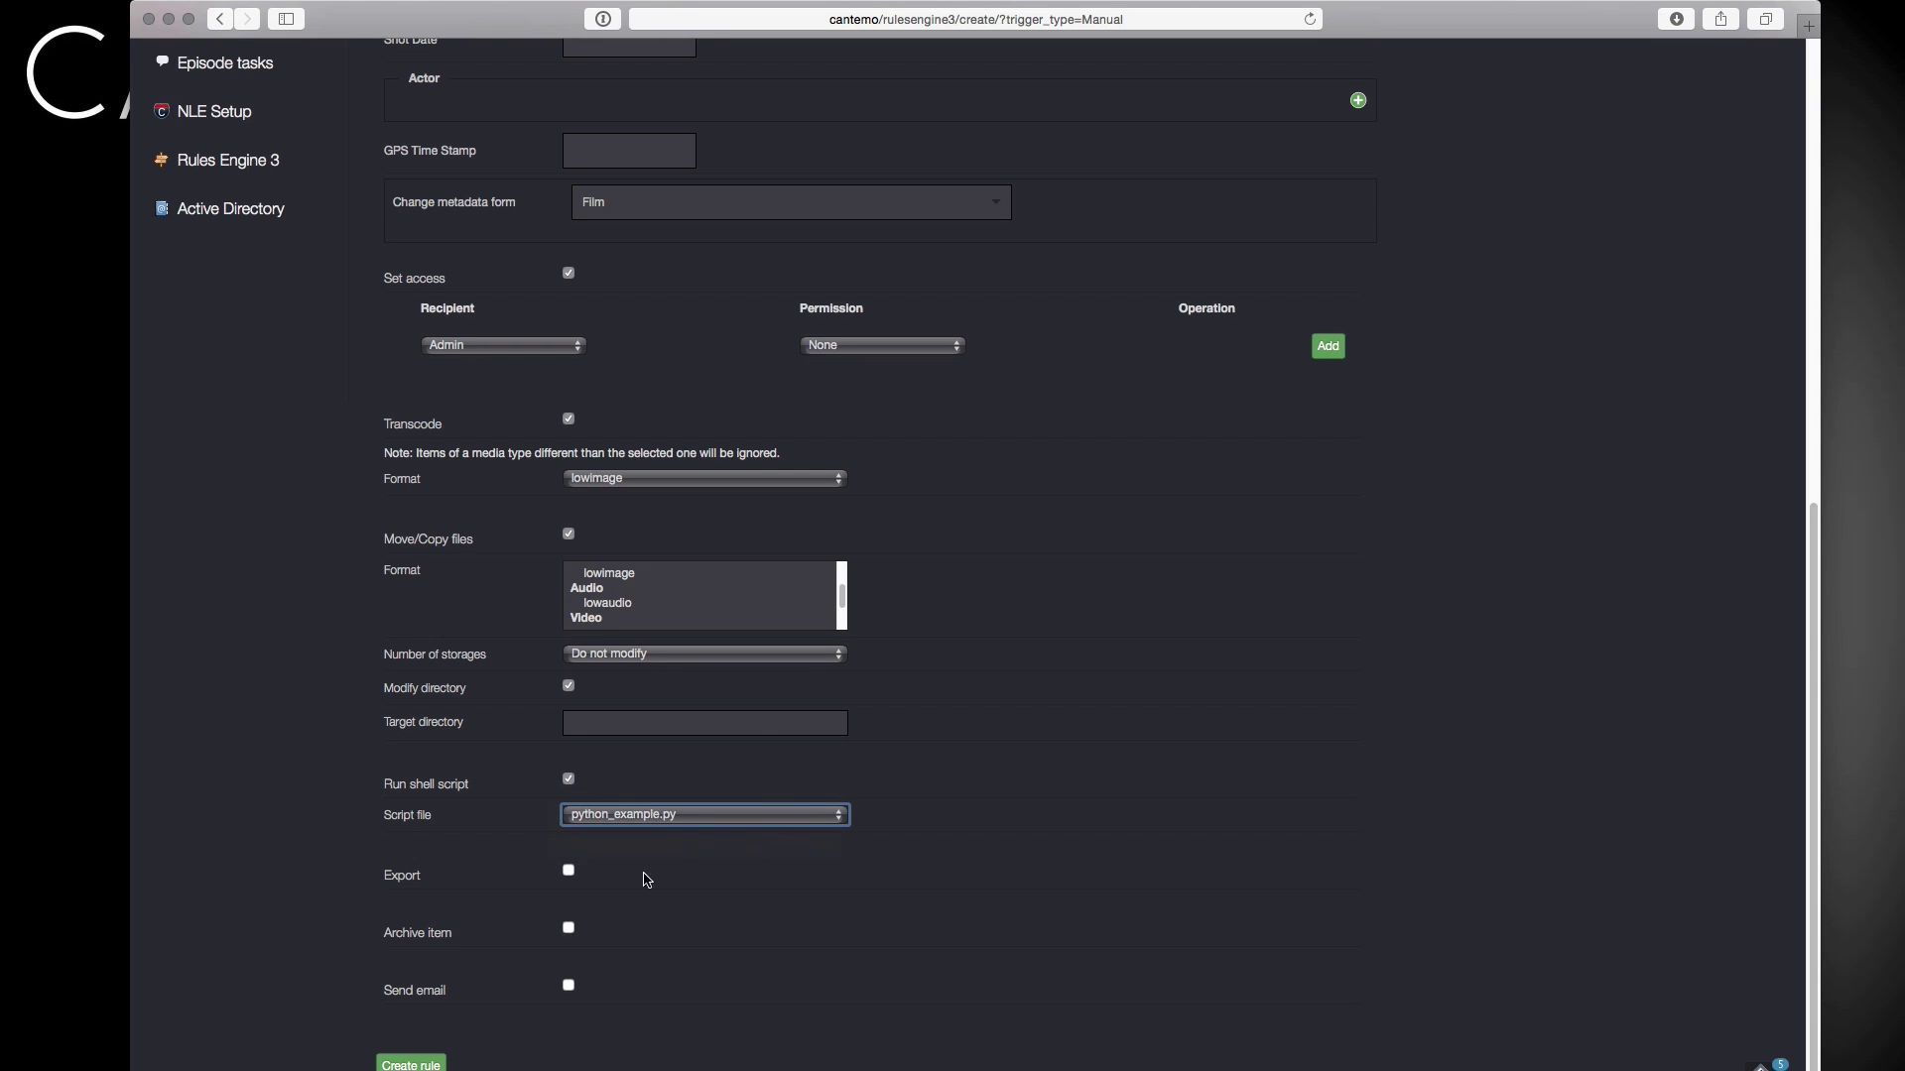
Enable the Export, Archive and Send email actions on the rule.
{"action": "left_click", "coordinate": [568, 871]}
{"action": "scroll", "coordinate": [670, 793], "scroll_direction": "down", "scroll_amount": 4}
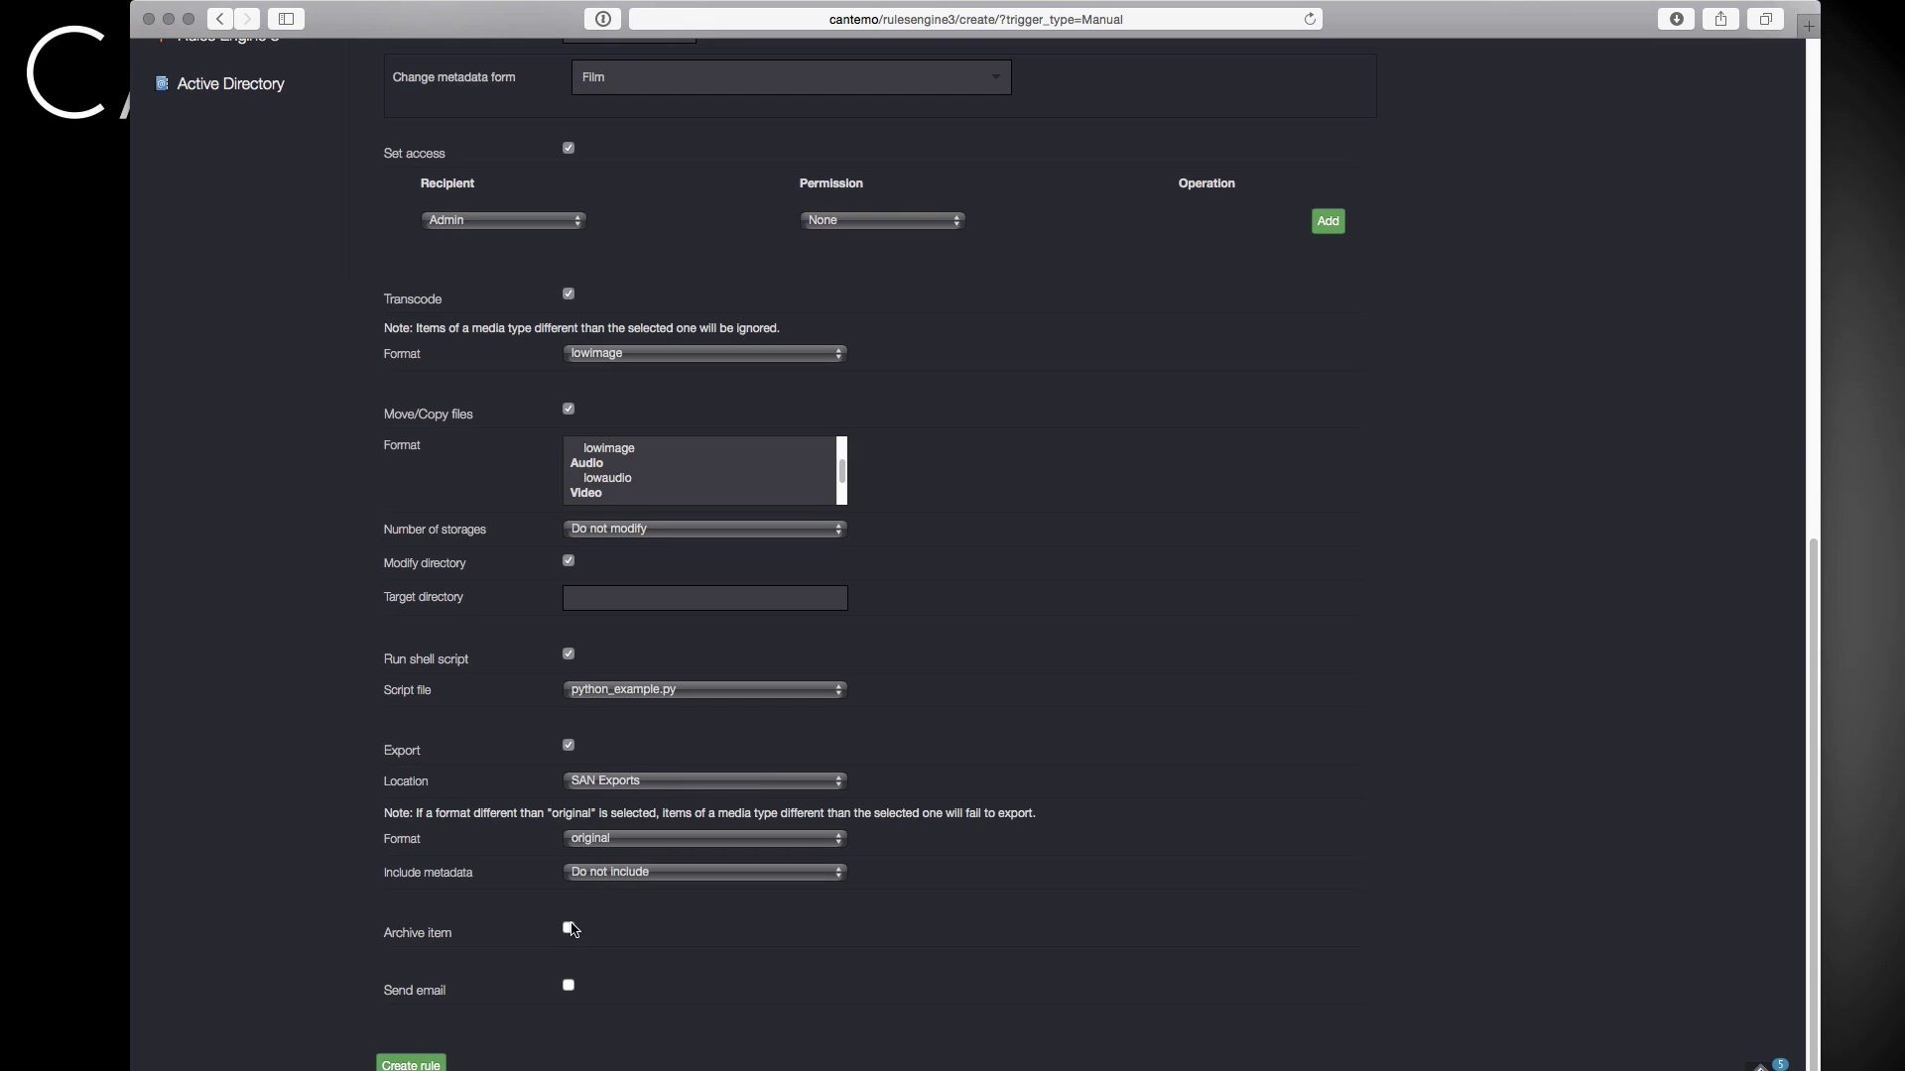
{"action": "left_click", "coordinate": [568, 928]}
{"action": "left_click", "coordinate": [569, 987]}
{"action": "scroll", "coordinate": [595, 990], "scroll_direction": "down", "scroll_amount": 1}
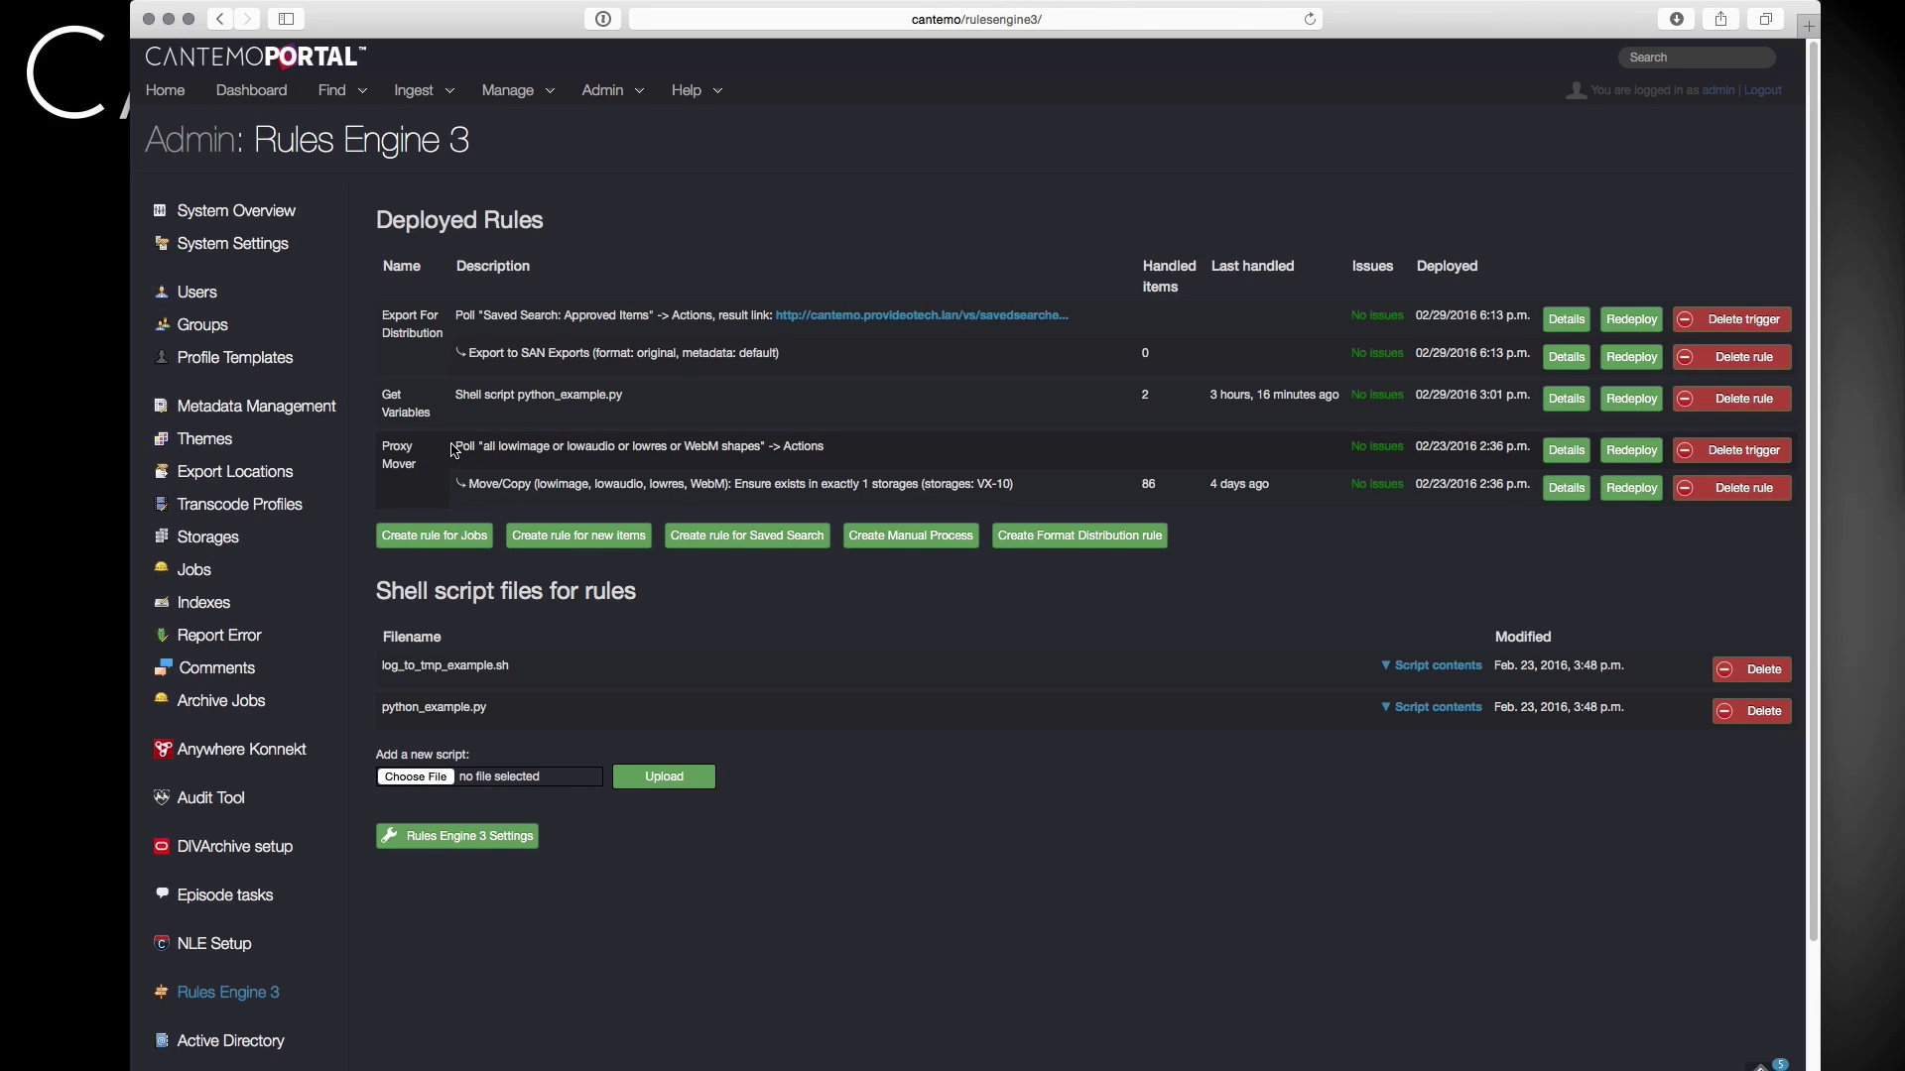
View the Proxy Mover trigger details, then its Move/Copy rule's process information and diagram.
{"action": "mouse_move", "coordinate": [453, 450]}
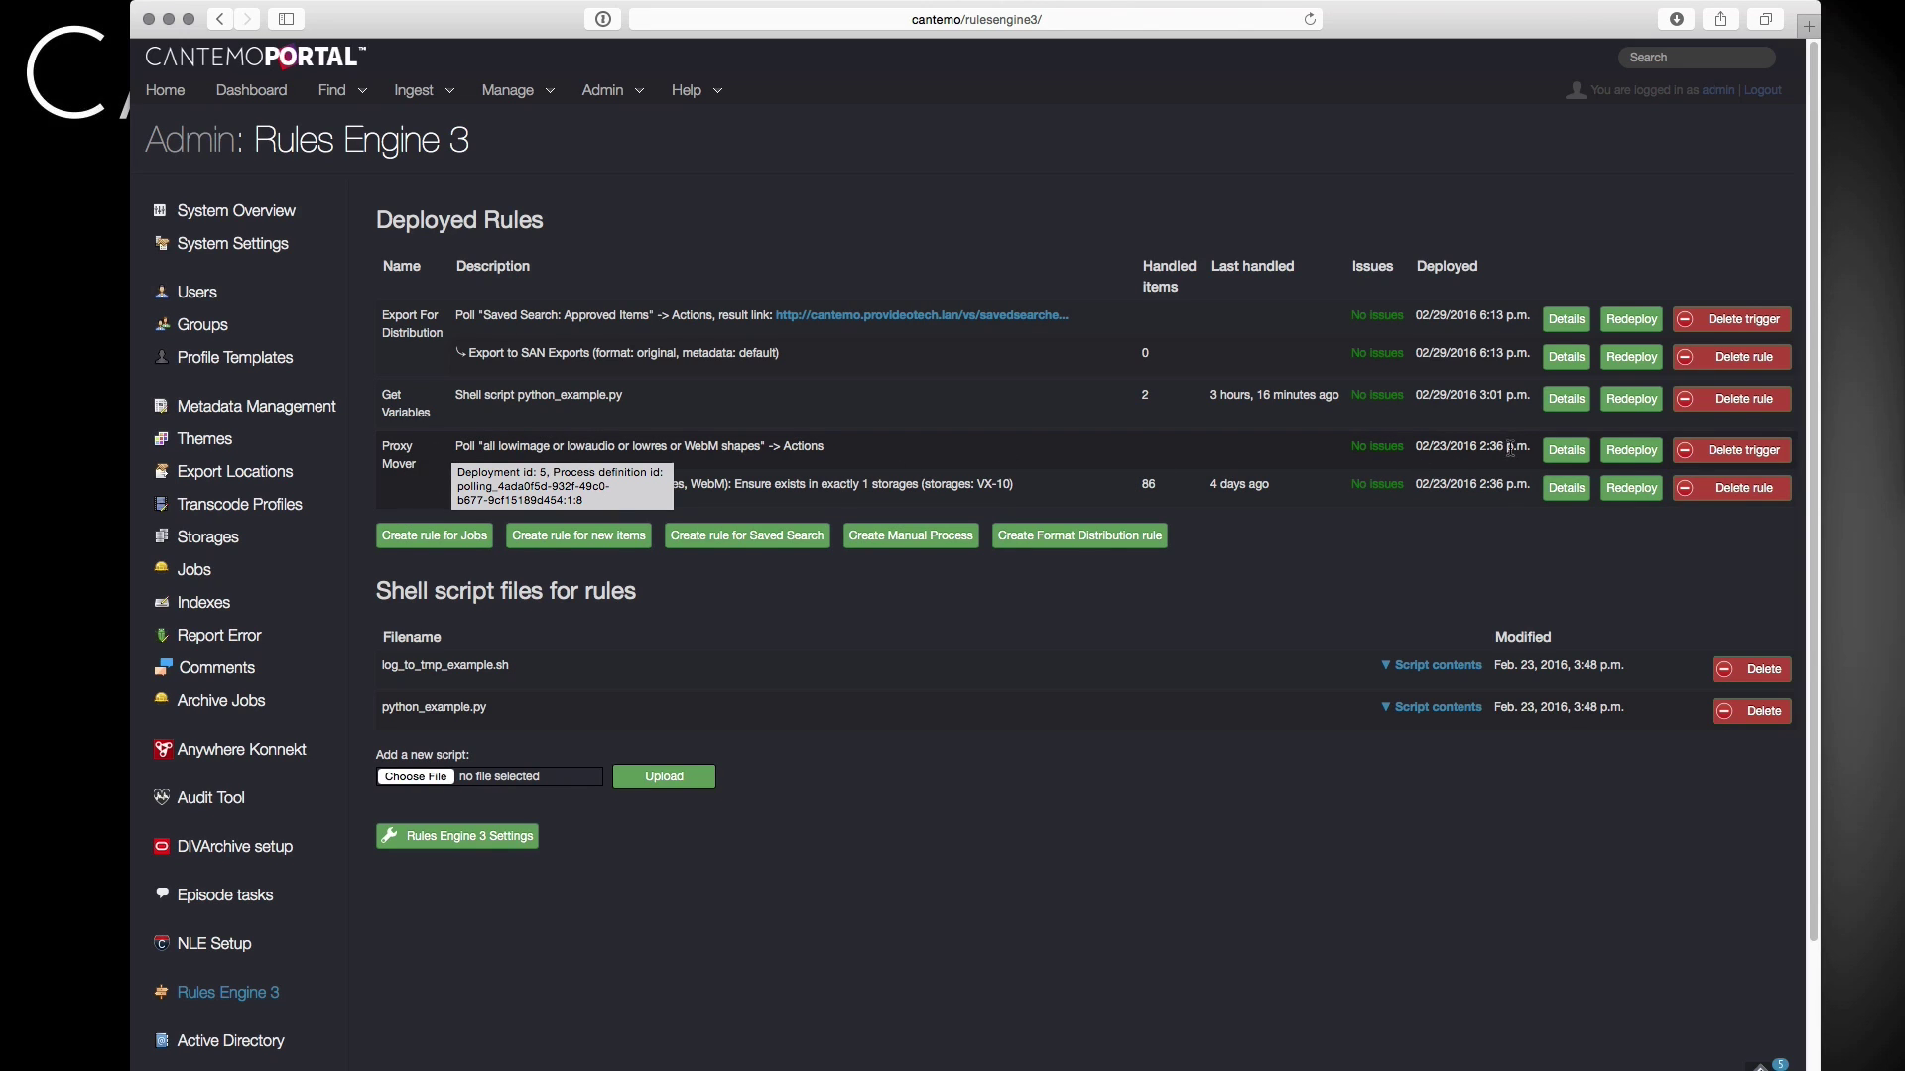
{"action": "left_click", "coordinate": [1582, 454]}
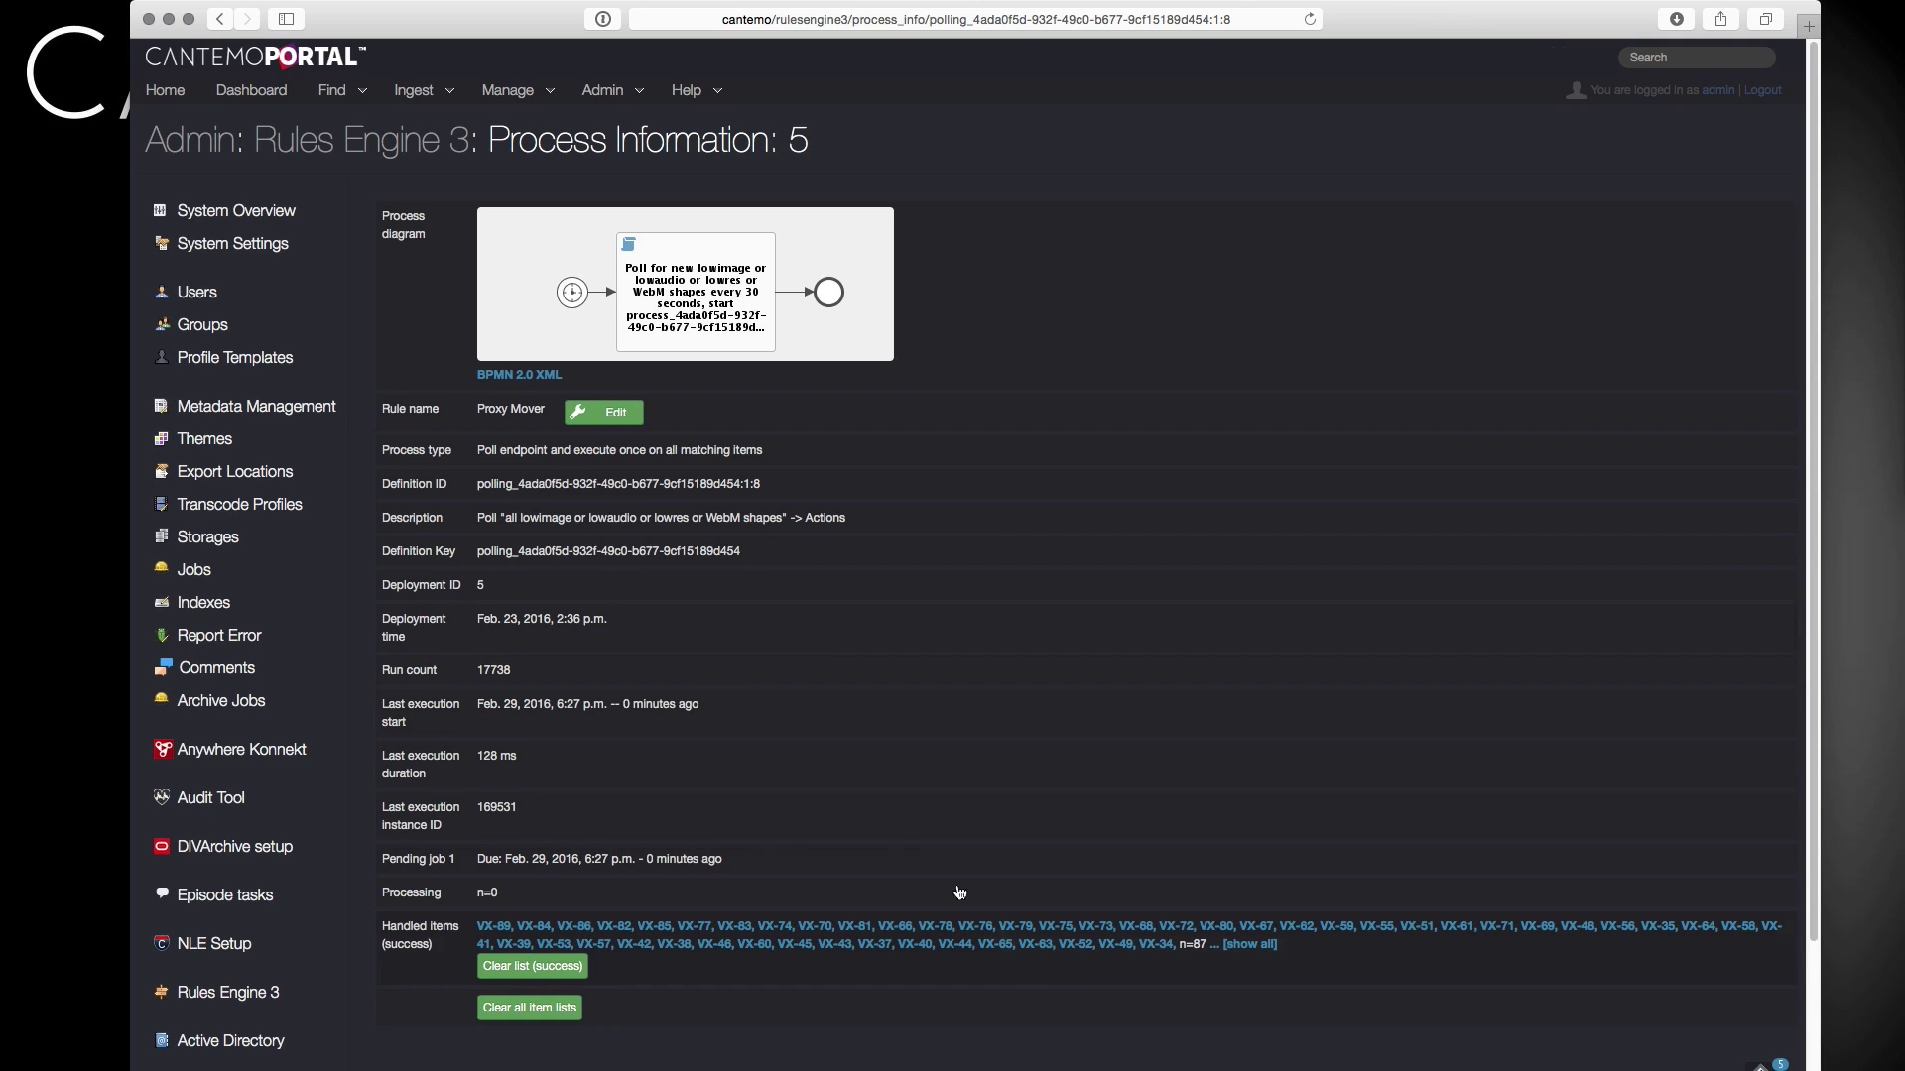
{"action": "left_click", "coordinate": [347, 141]}
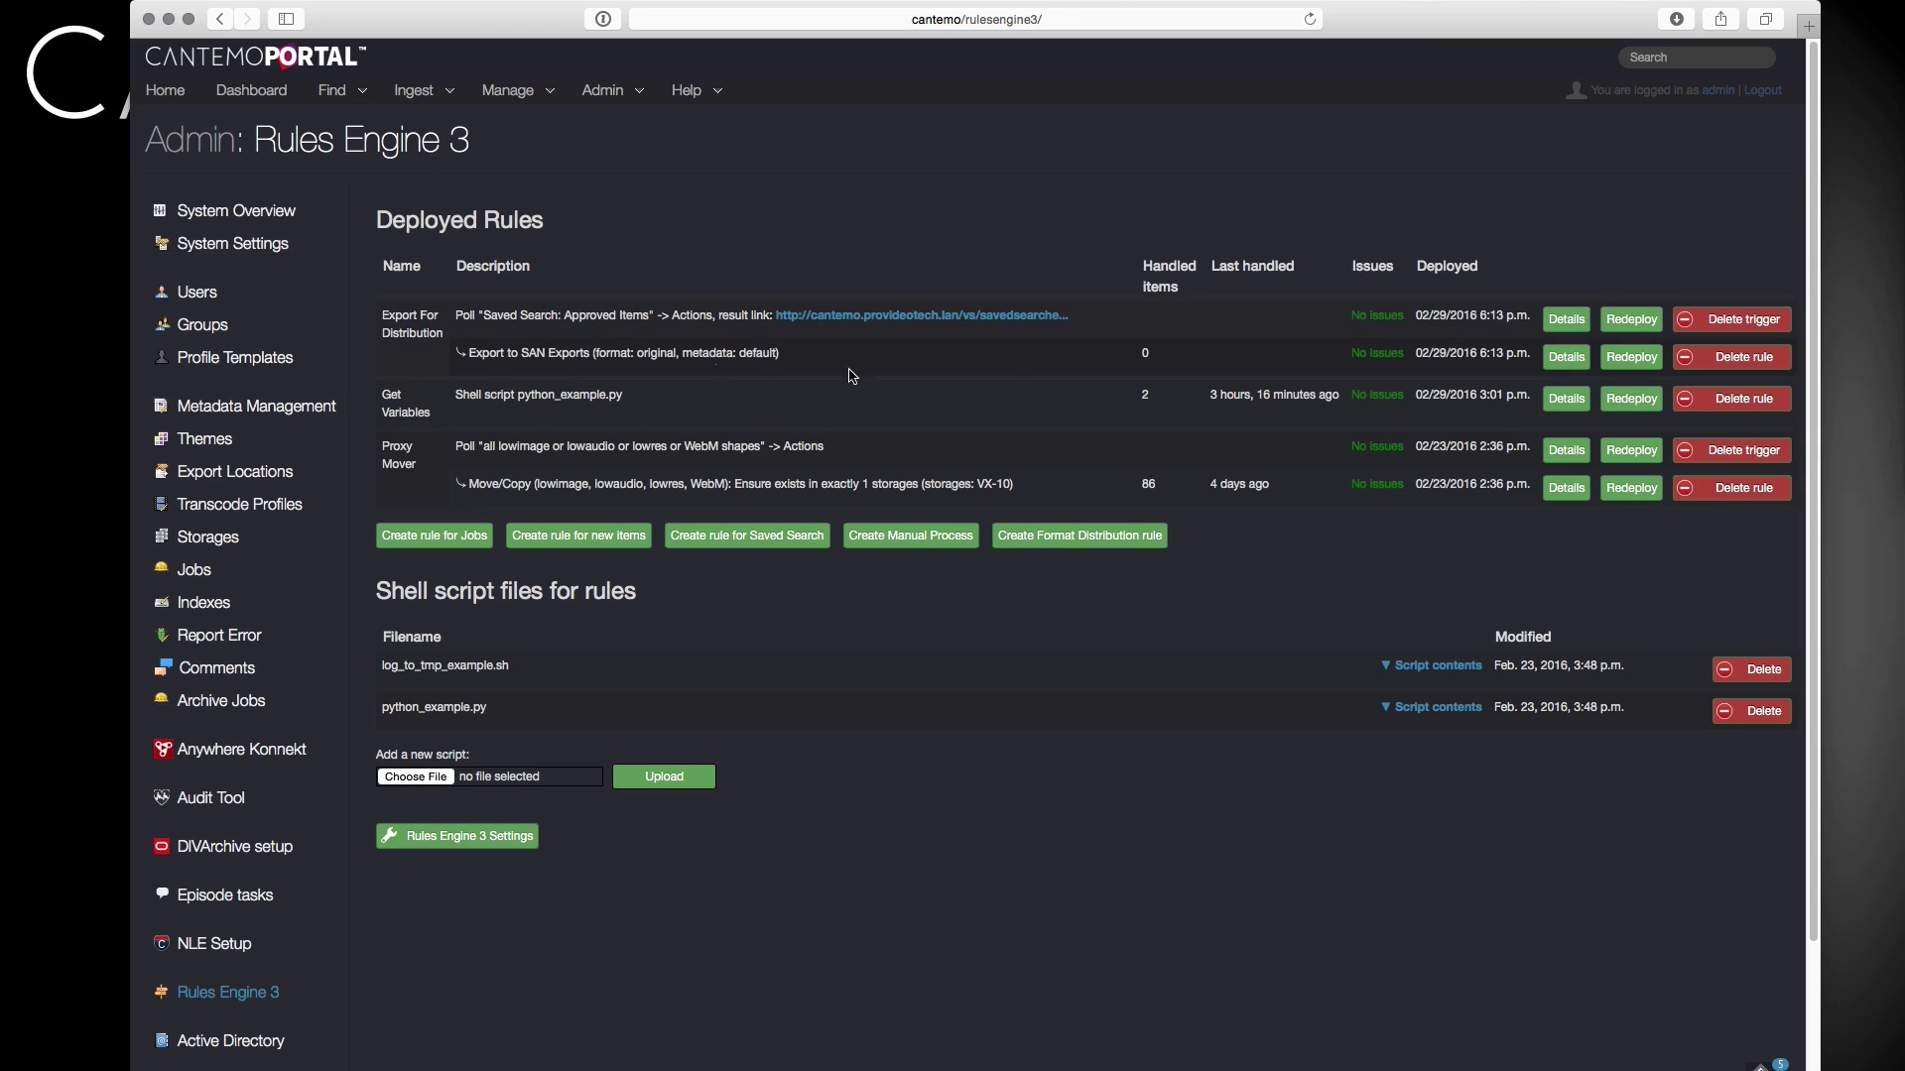
{"action": "left_click", "coordinate": [1566, 487]}
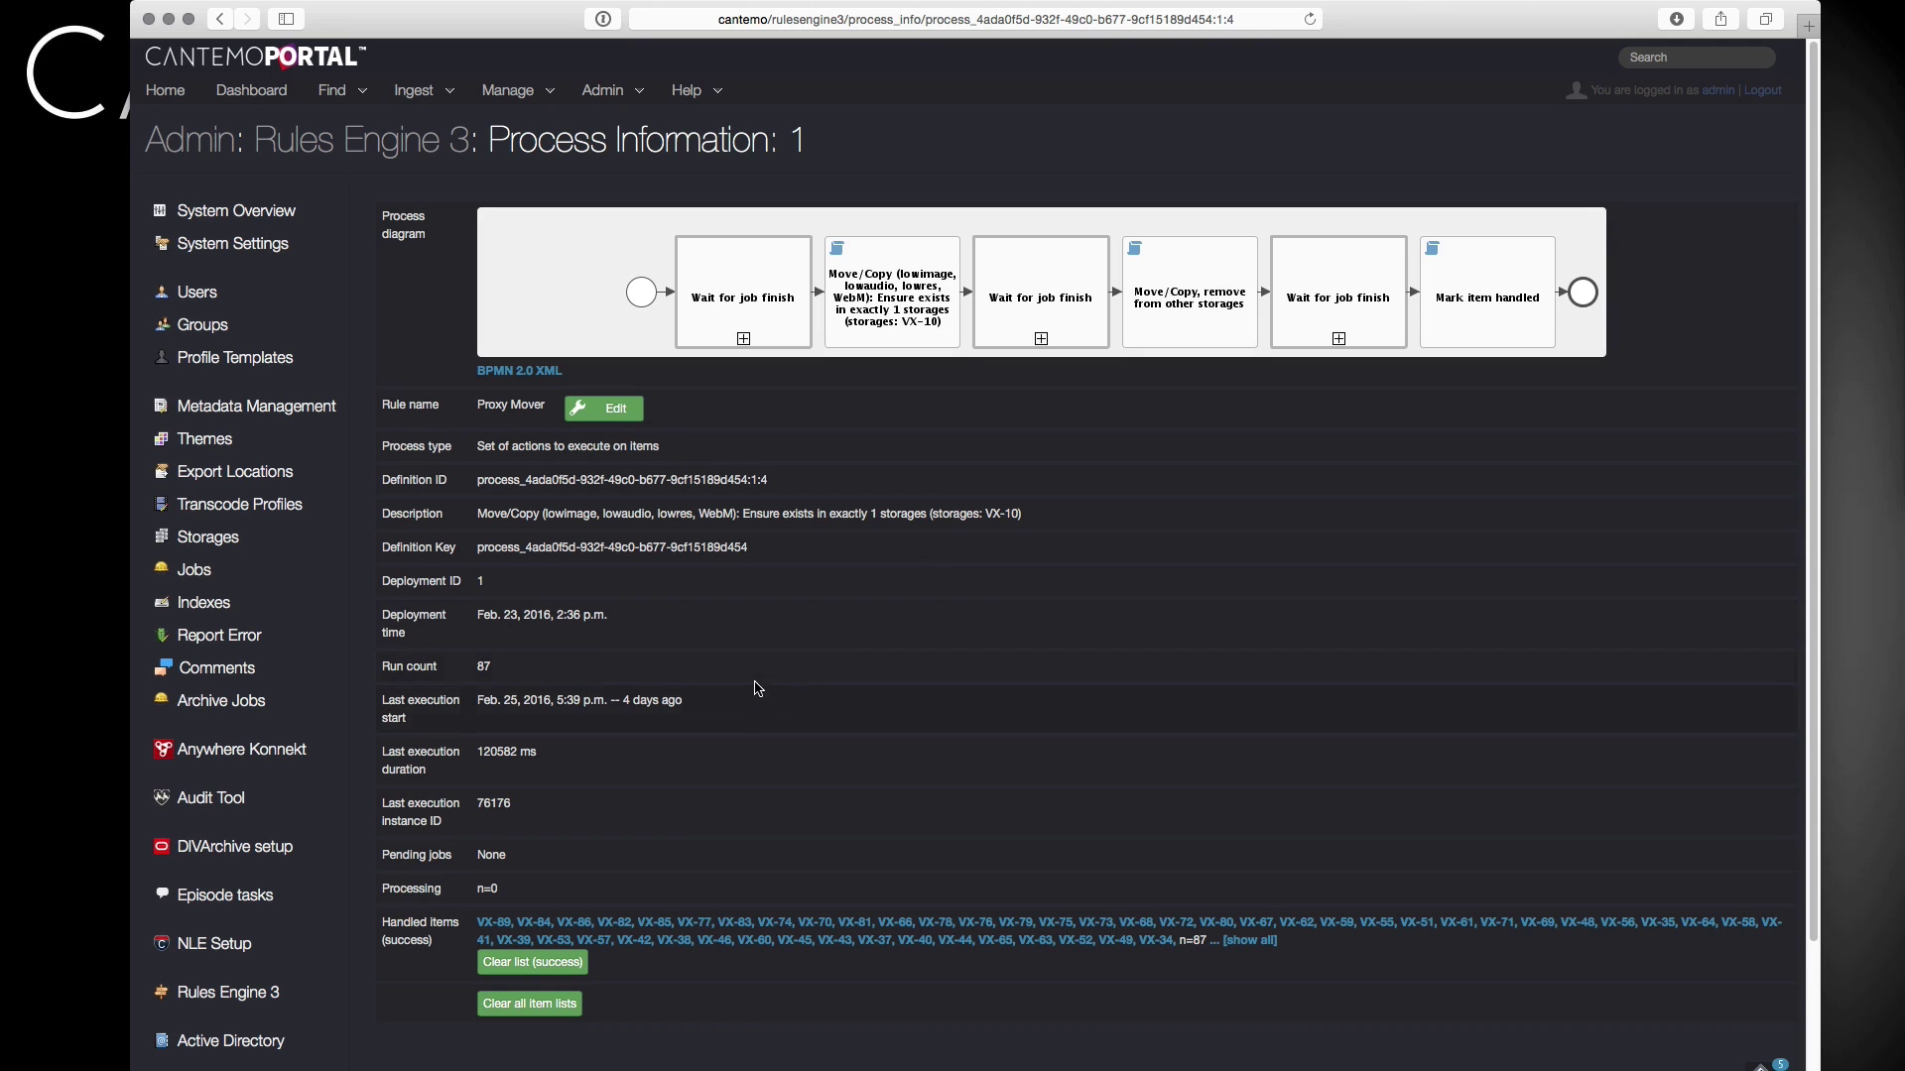
Manually start the Export For Distribution rule on clip 233018.mov.
{"action": "left_click", "coordinate": [418, 149]}
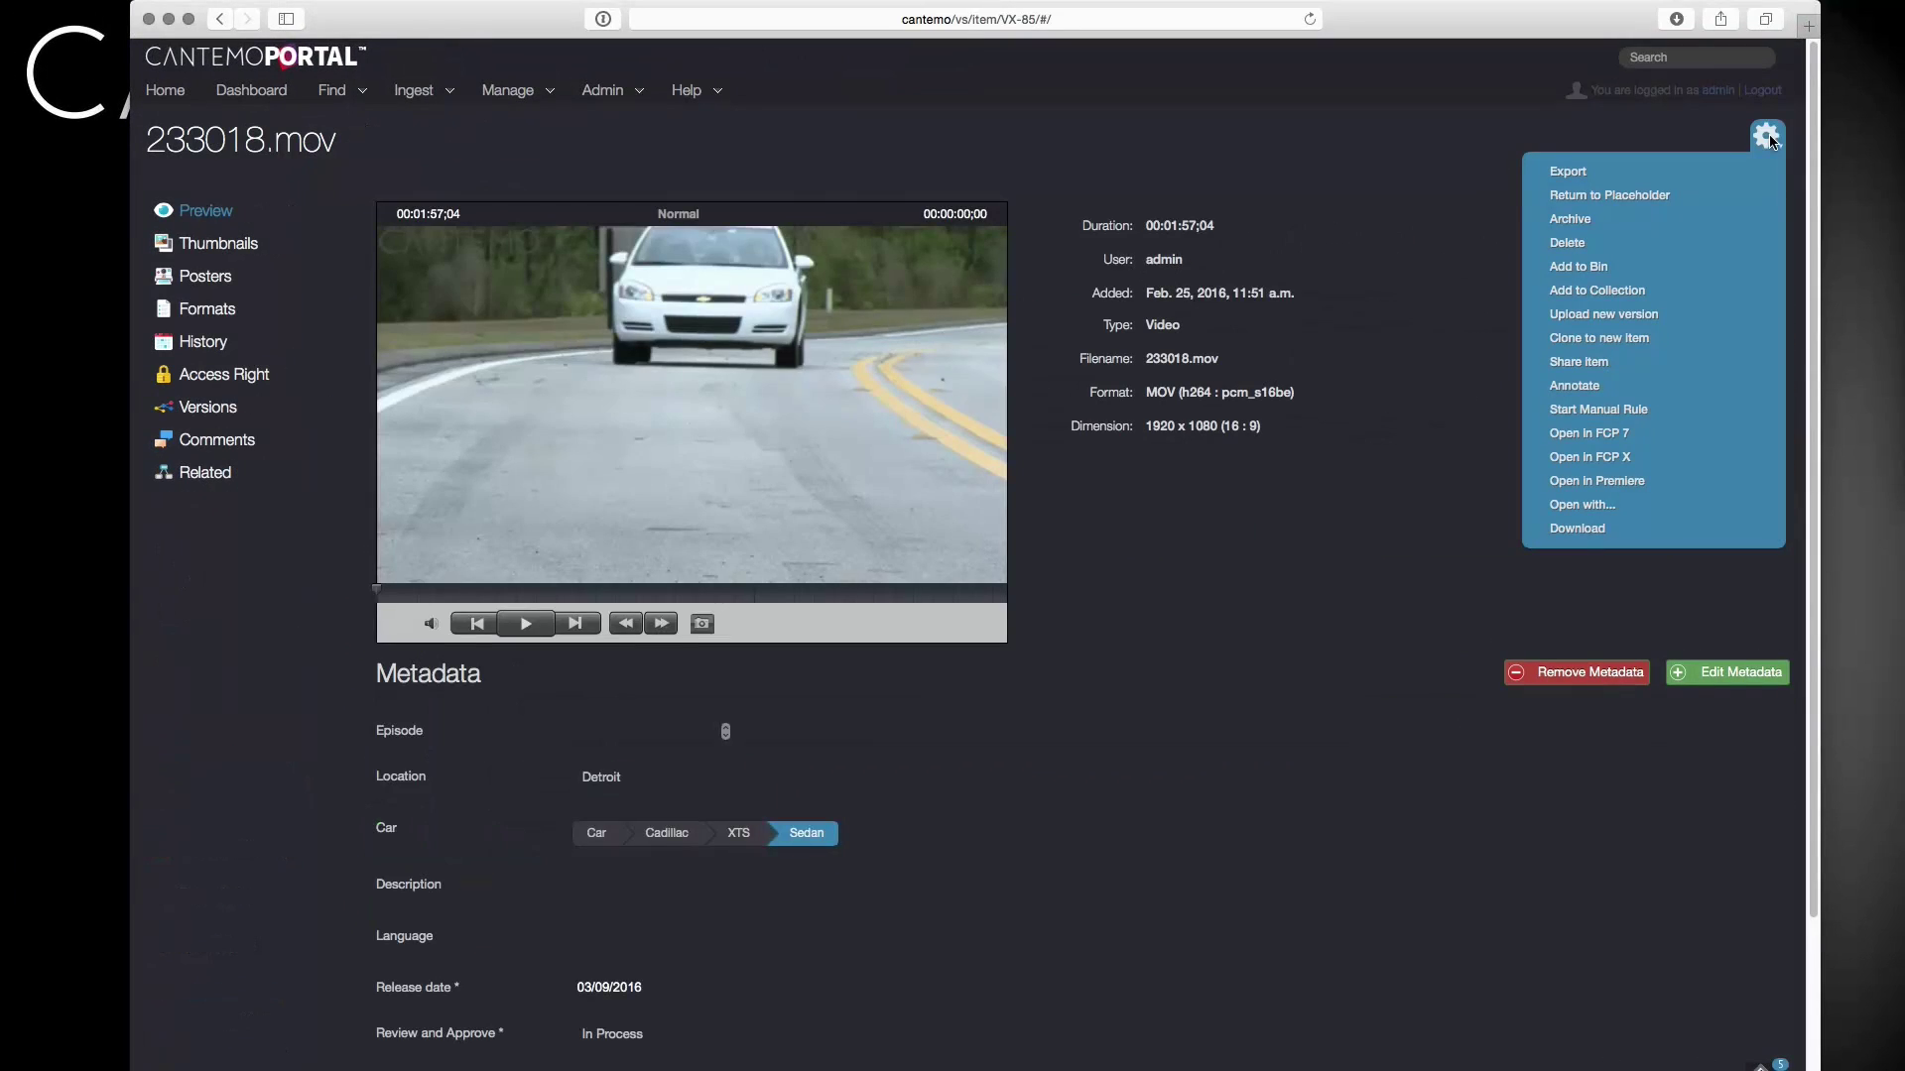
{"action": "left_click", "coordinate": [1598, 410]}
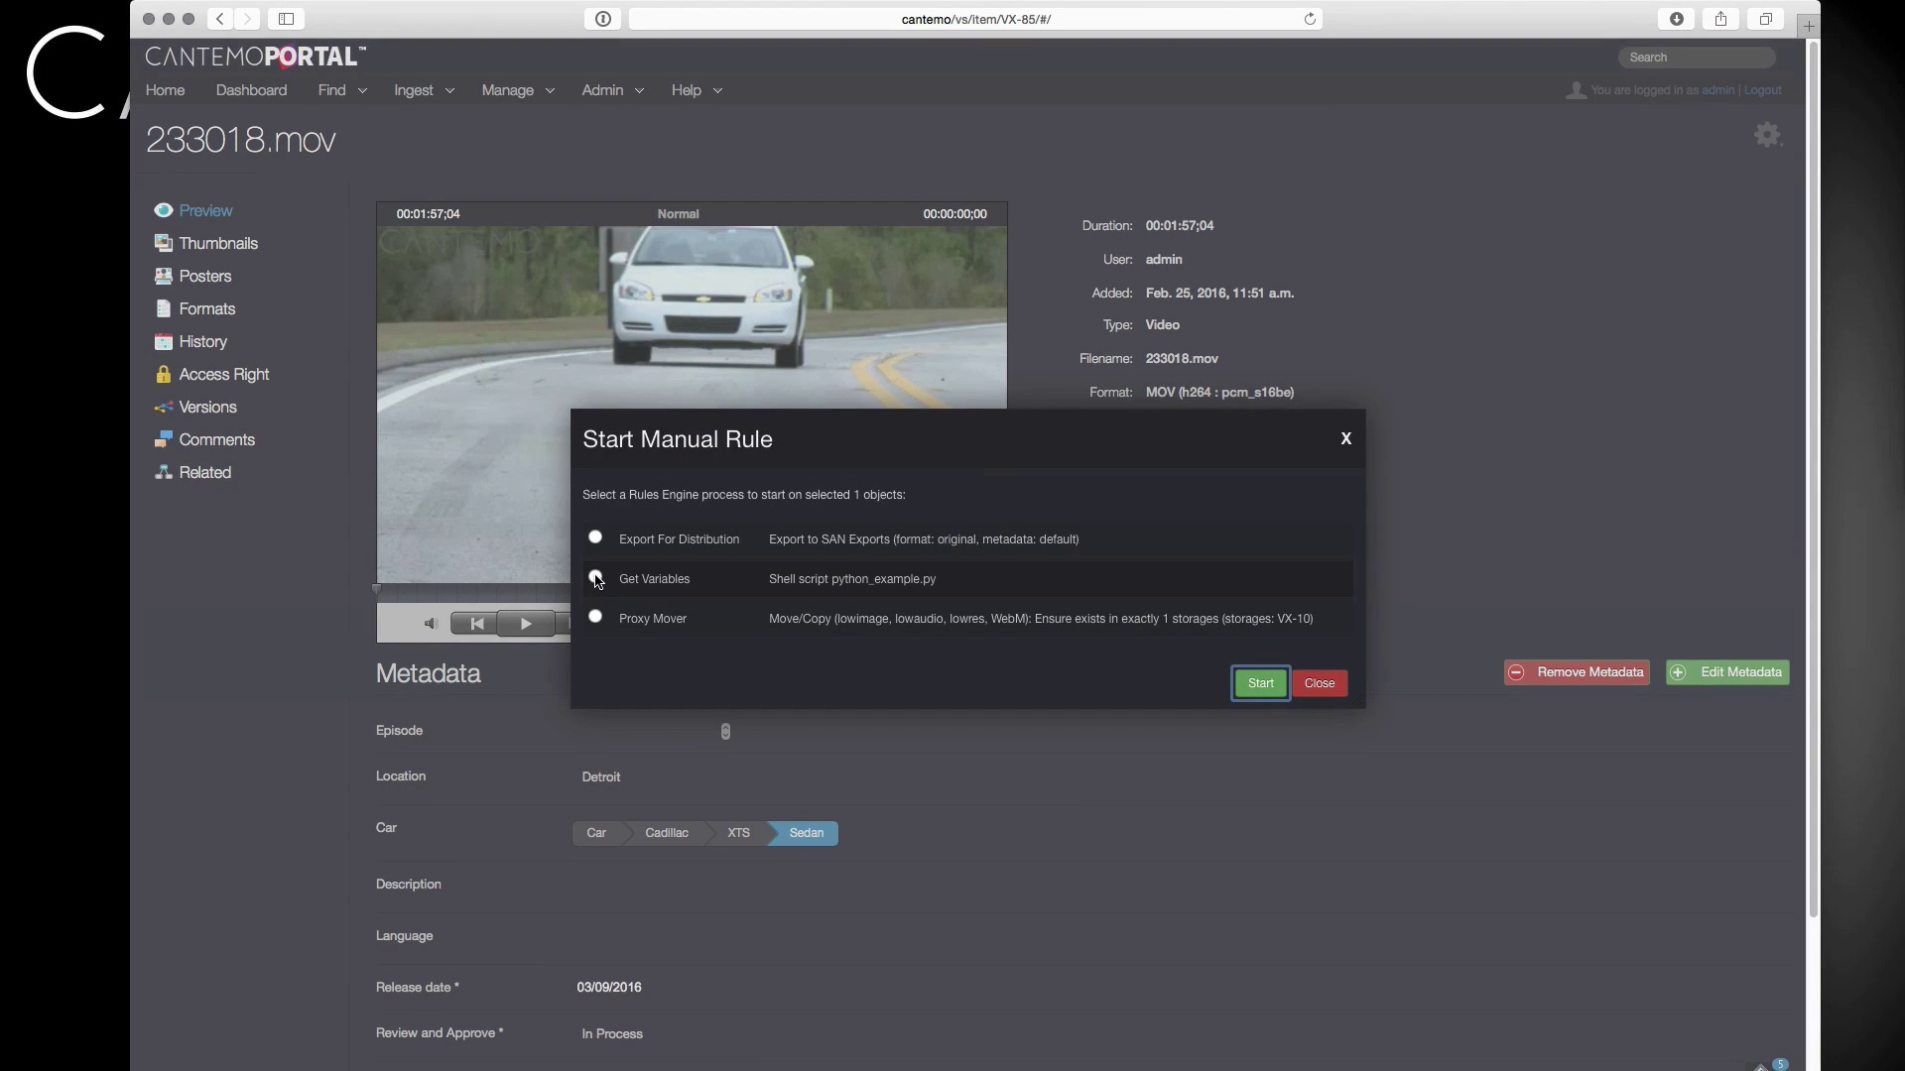
{"action": "left_click", "coordinate": [595, 538]}
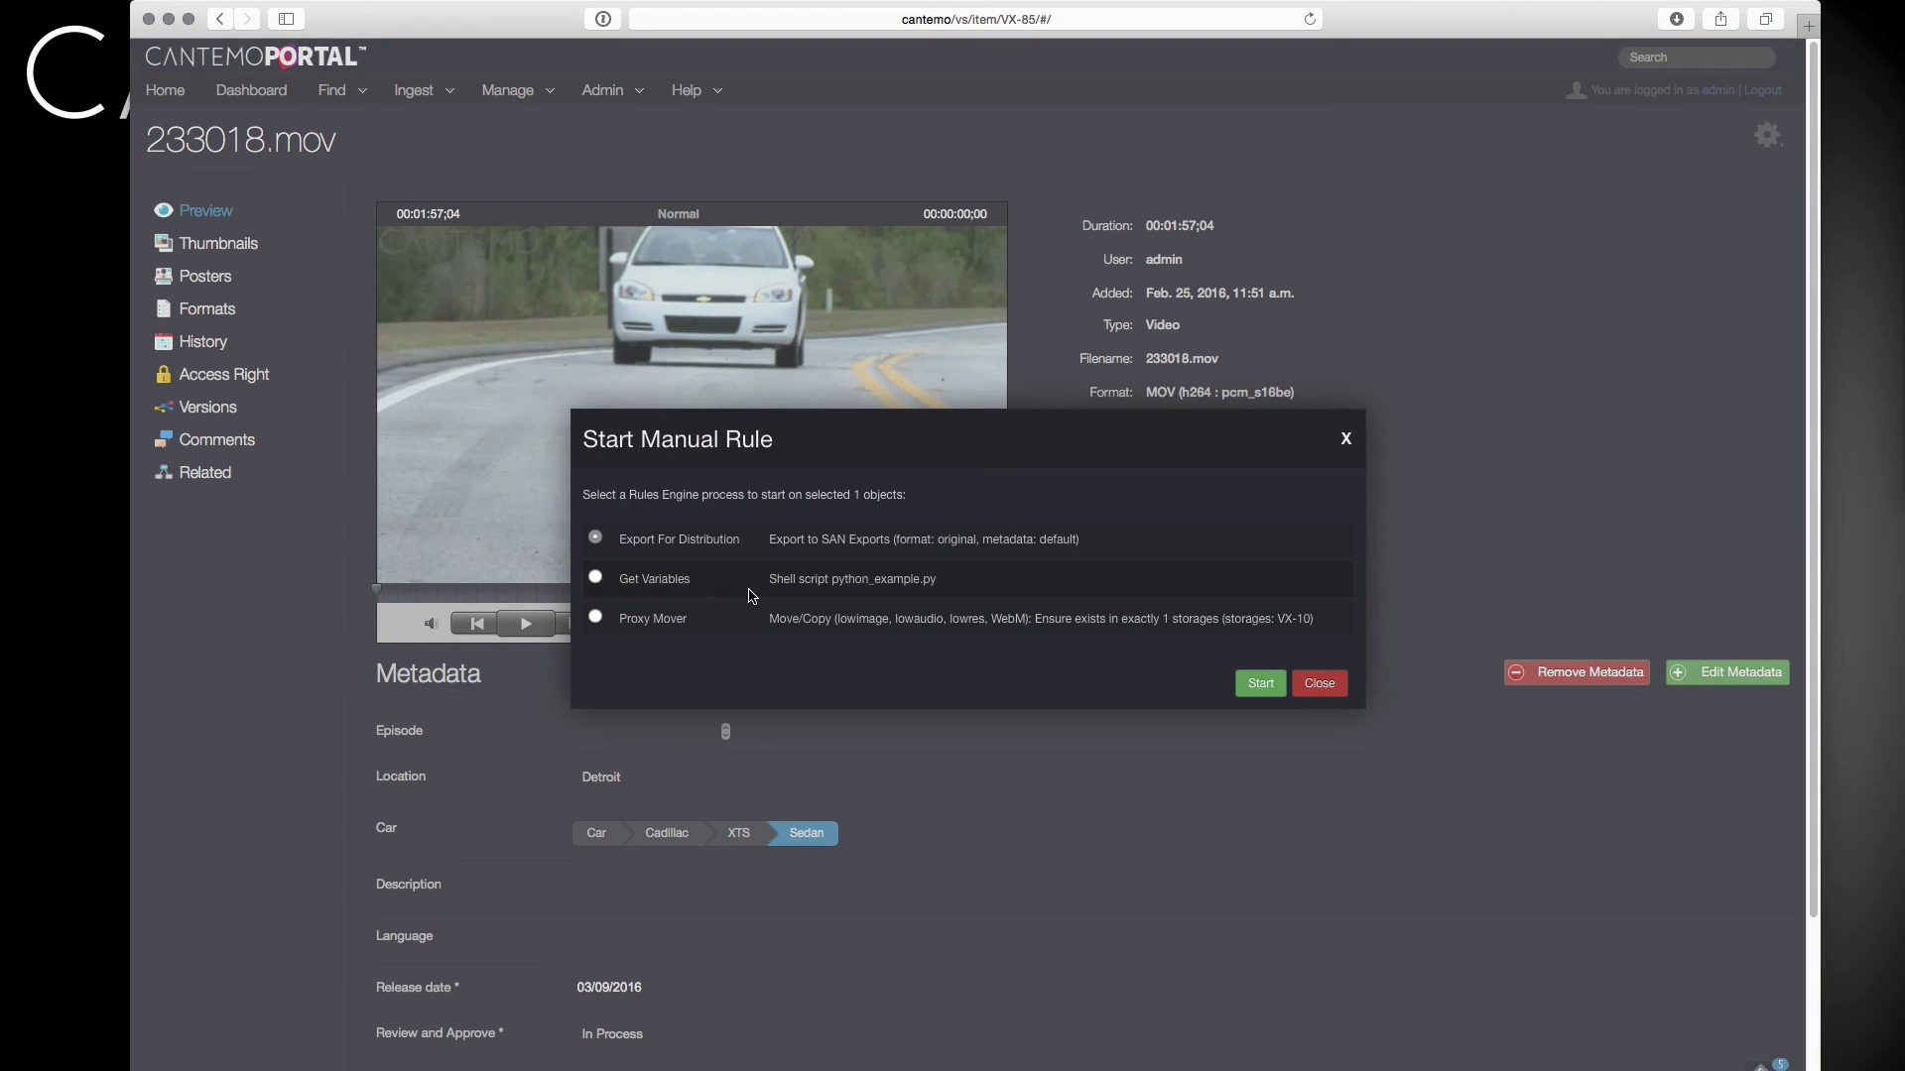
{"action": "left_click", "coordinate": [1260, 685]}
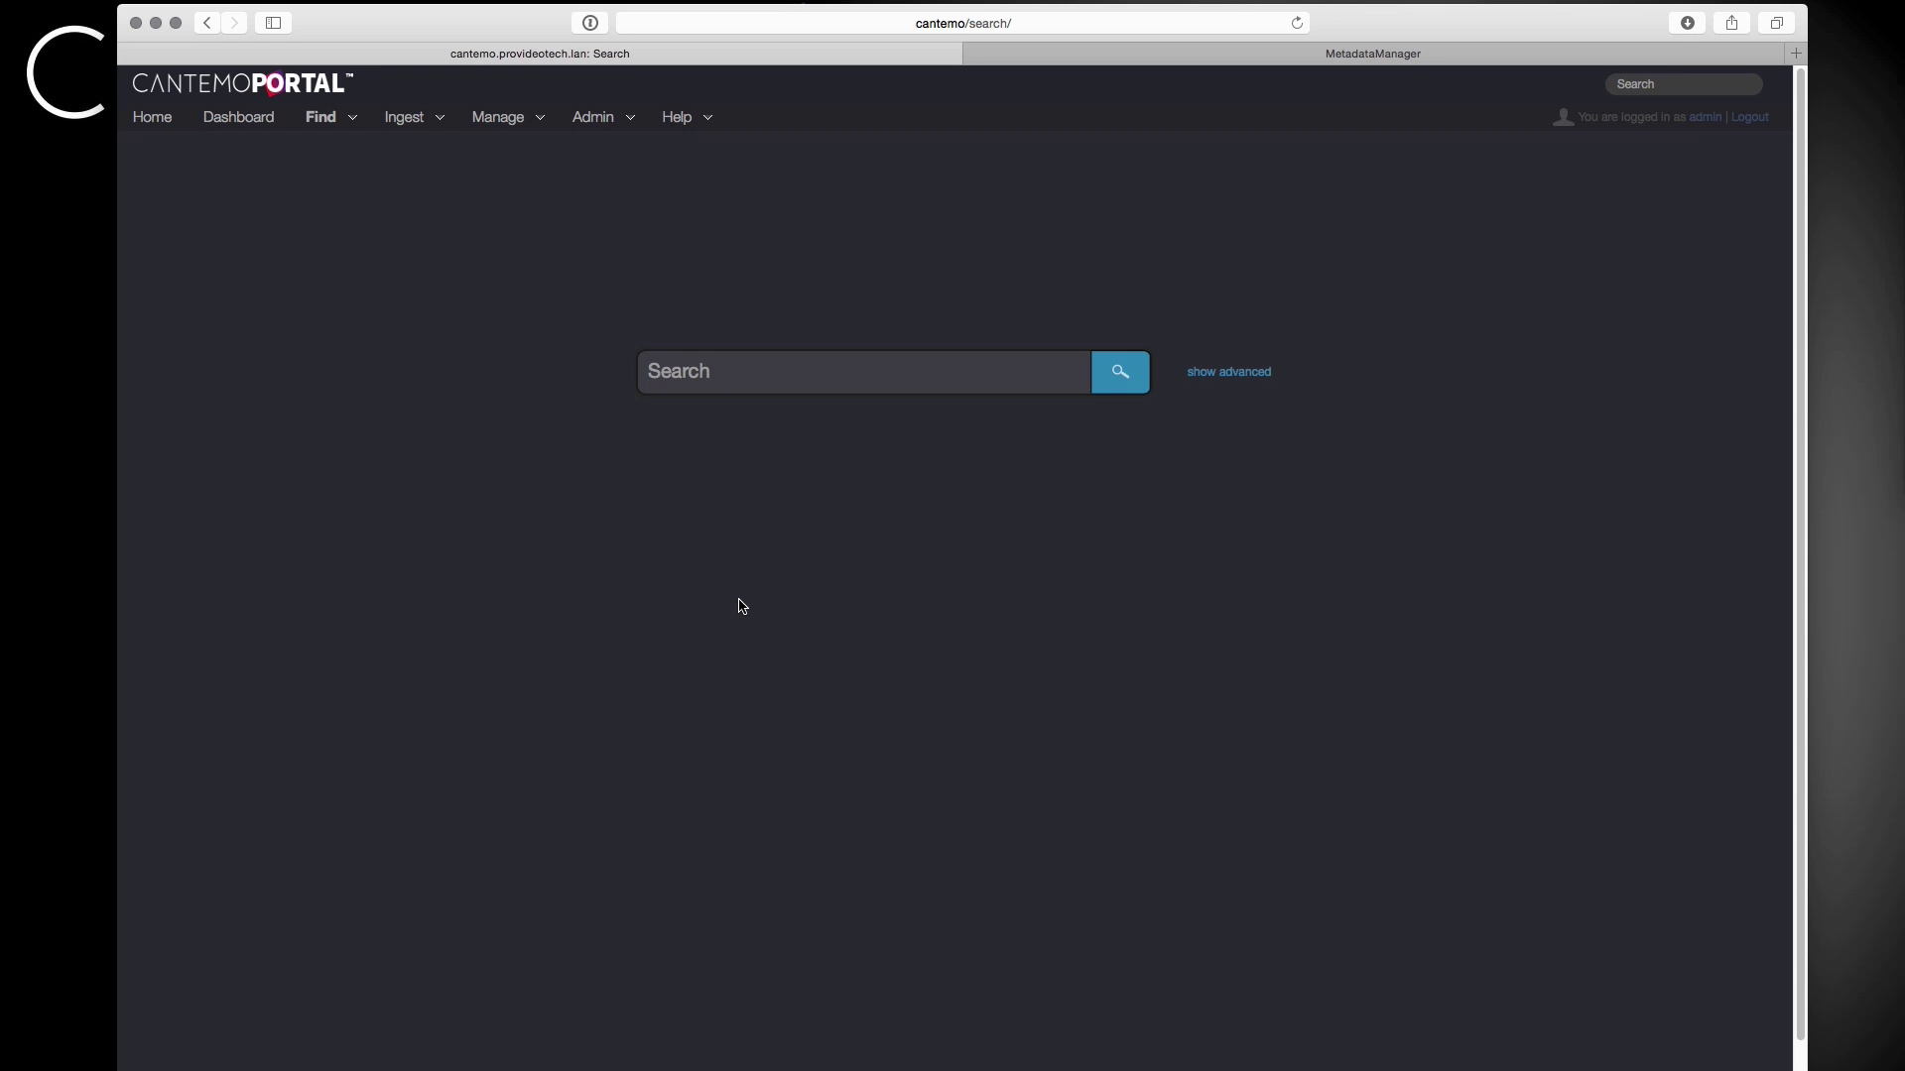
Add a Car criterion to the advanced search with brand Cadillac.
{"action": "left_click", "coordinate": [1220, 373]}
{"action": "scroll", "coordinate": [718, 667], "scroll_direction": "down", "scroll_amount": 1}
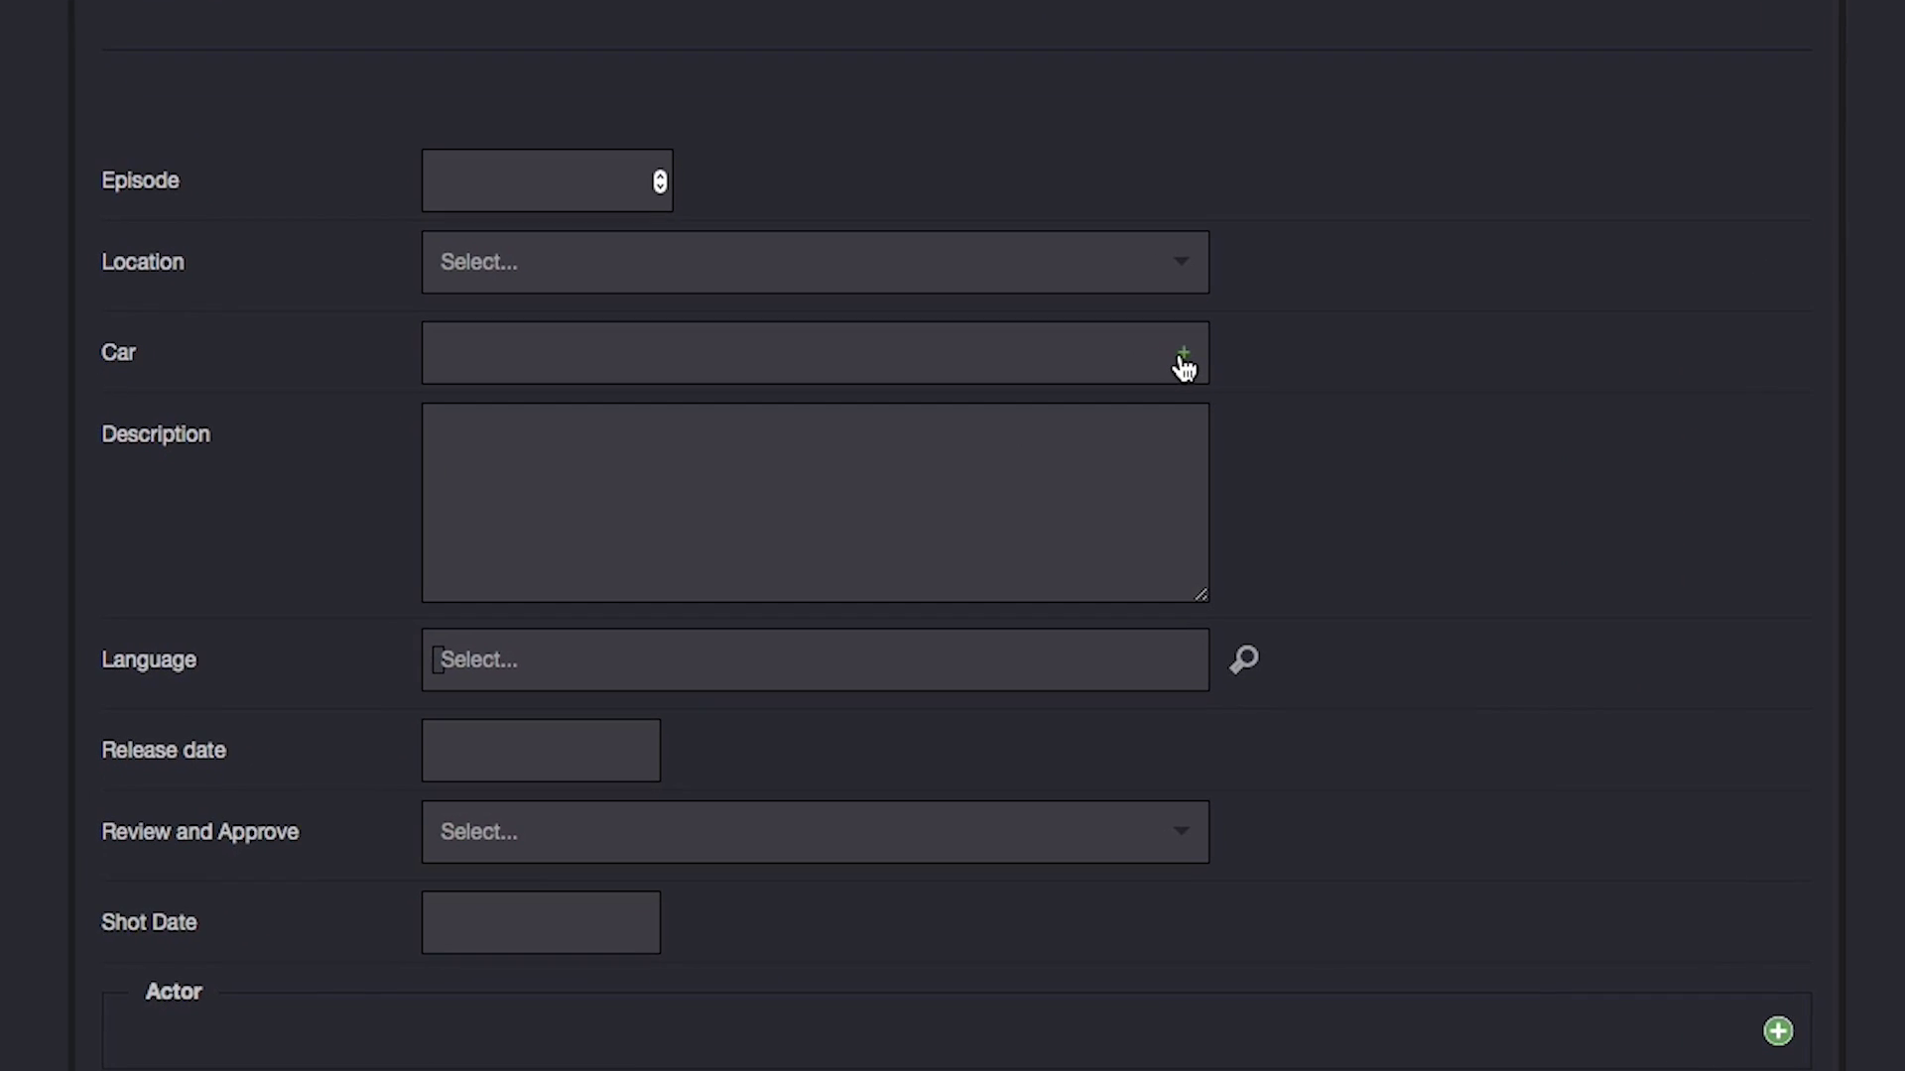
{"action": "left_click", "coordinate": [1186, 364]}
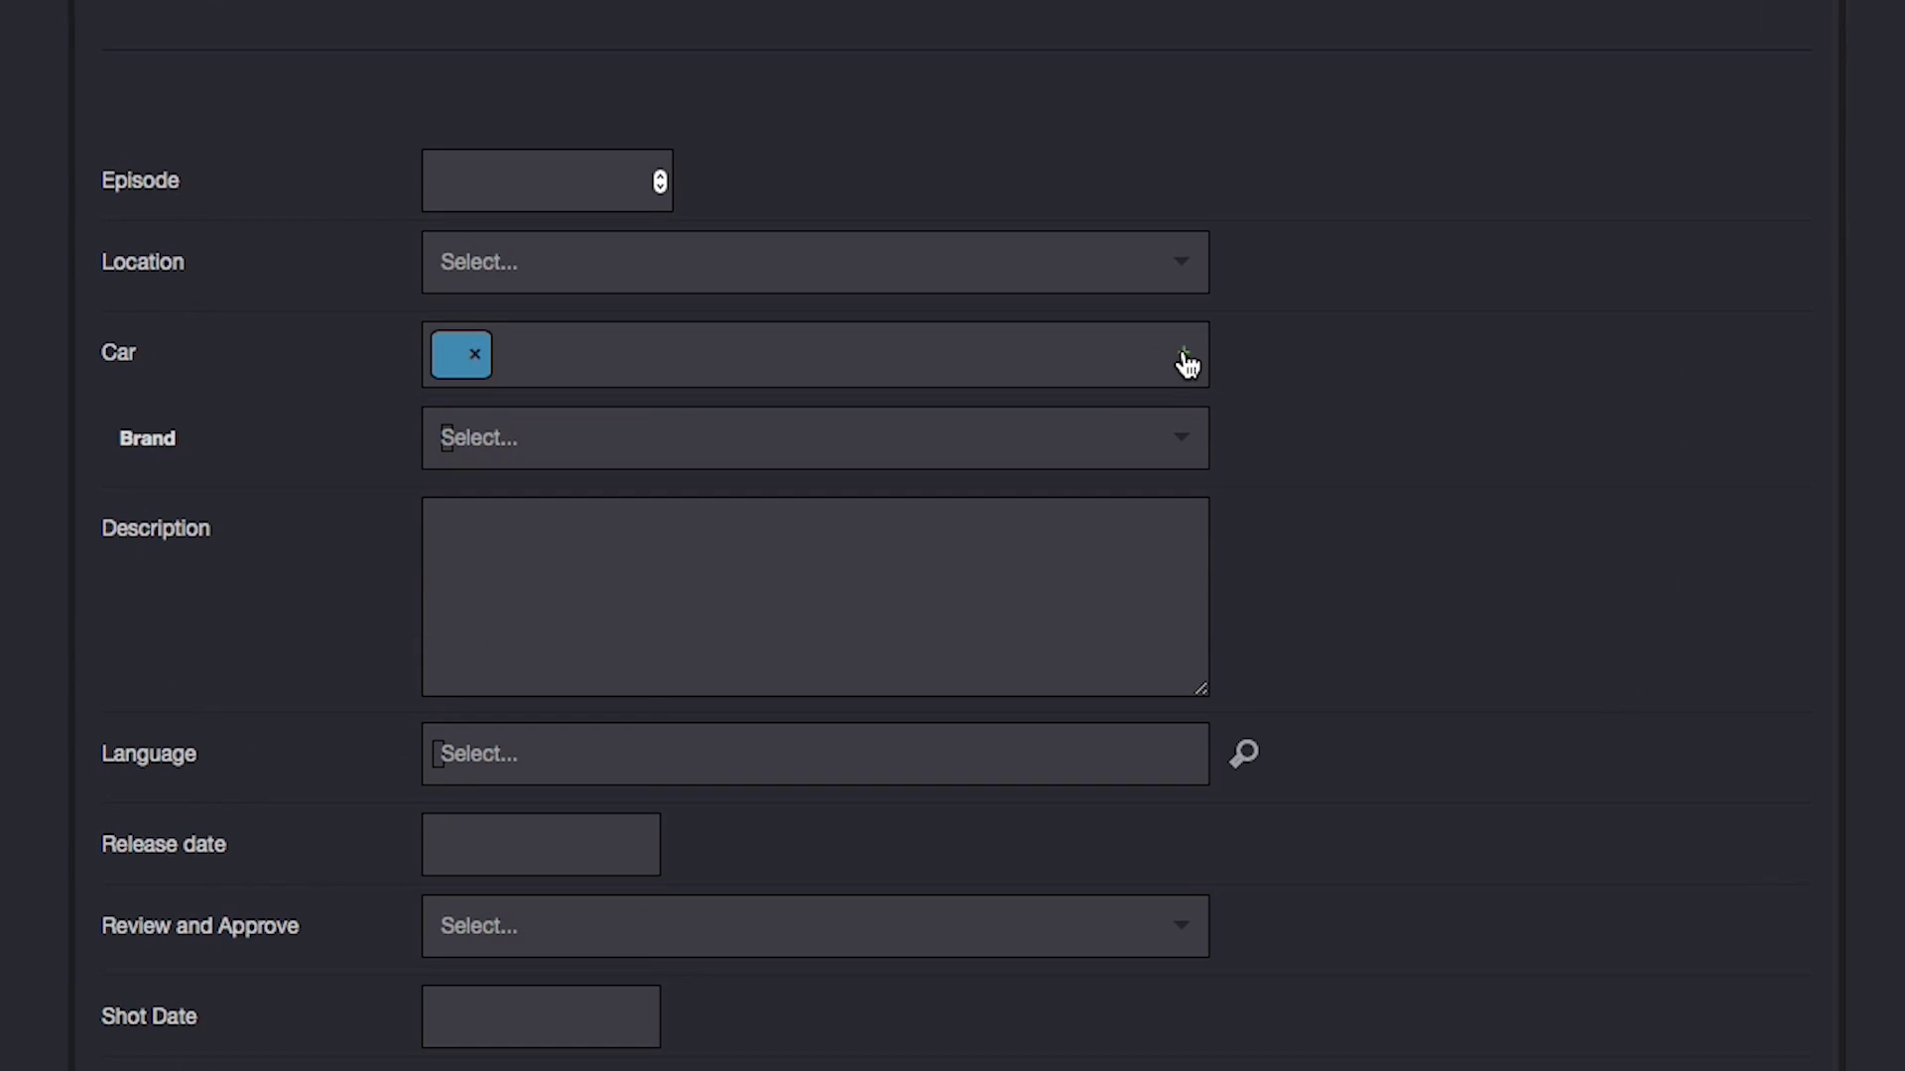
{"action": "left_click", "coordinate": [571, 448]}
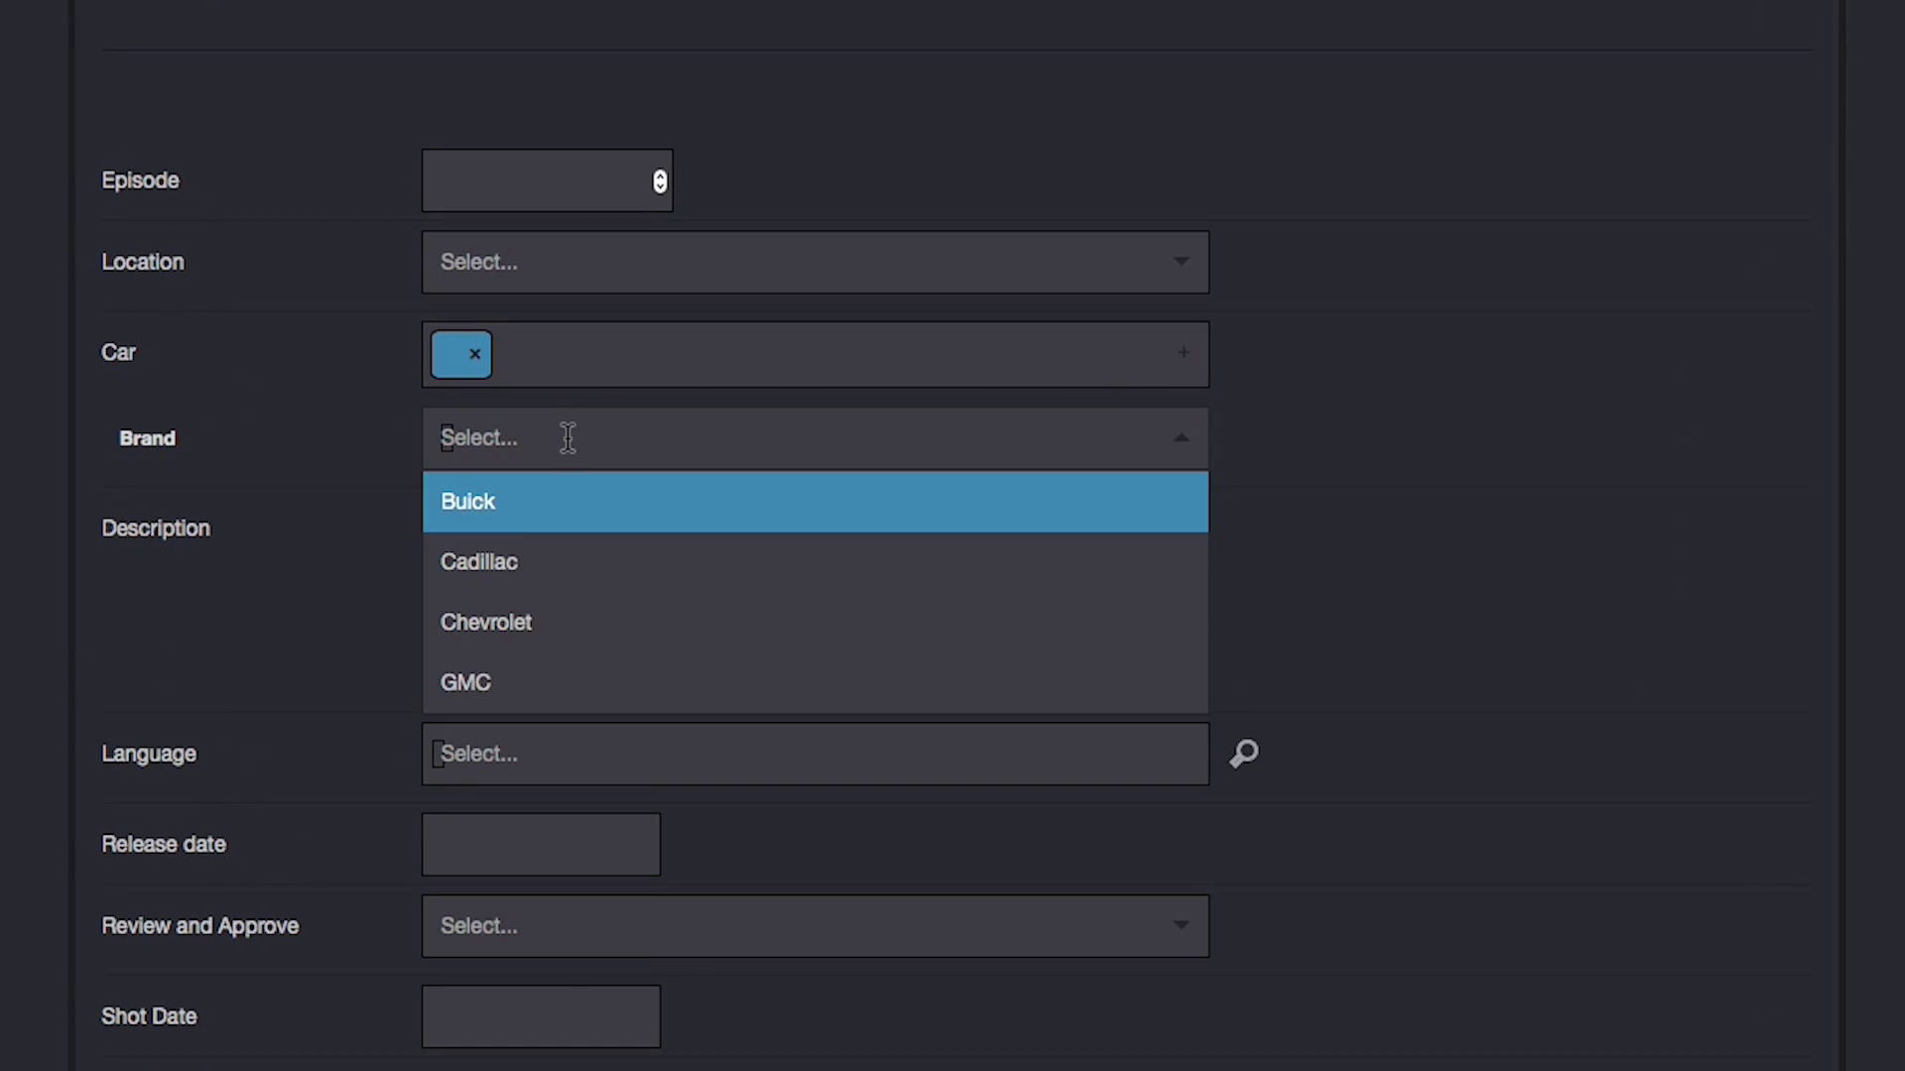
{"action": "left_click", "coordinate": [553, 563]}
Set the Car model to Escalade, body style SUV and trim Standard.
{"action": "left_click", "coordinate": [551, 519]}
{"action": "scroll", "coordinate": [566, 658], "scroll_direction": "down", "scroll_amount": 2}
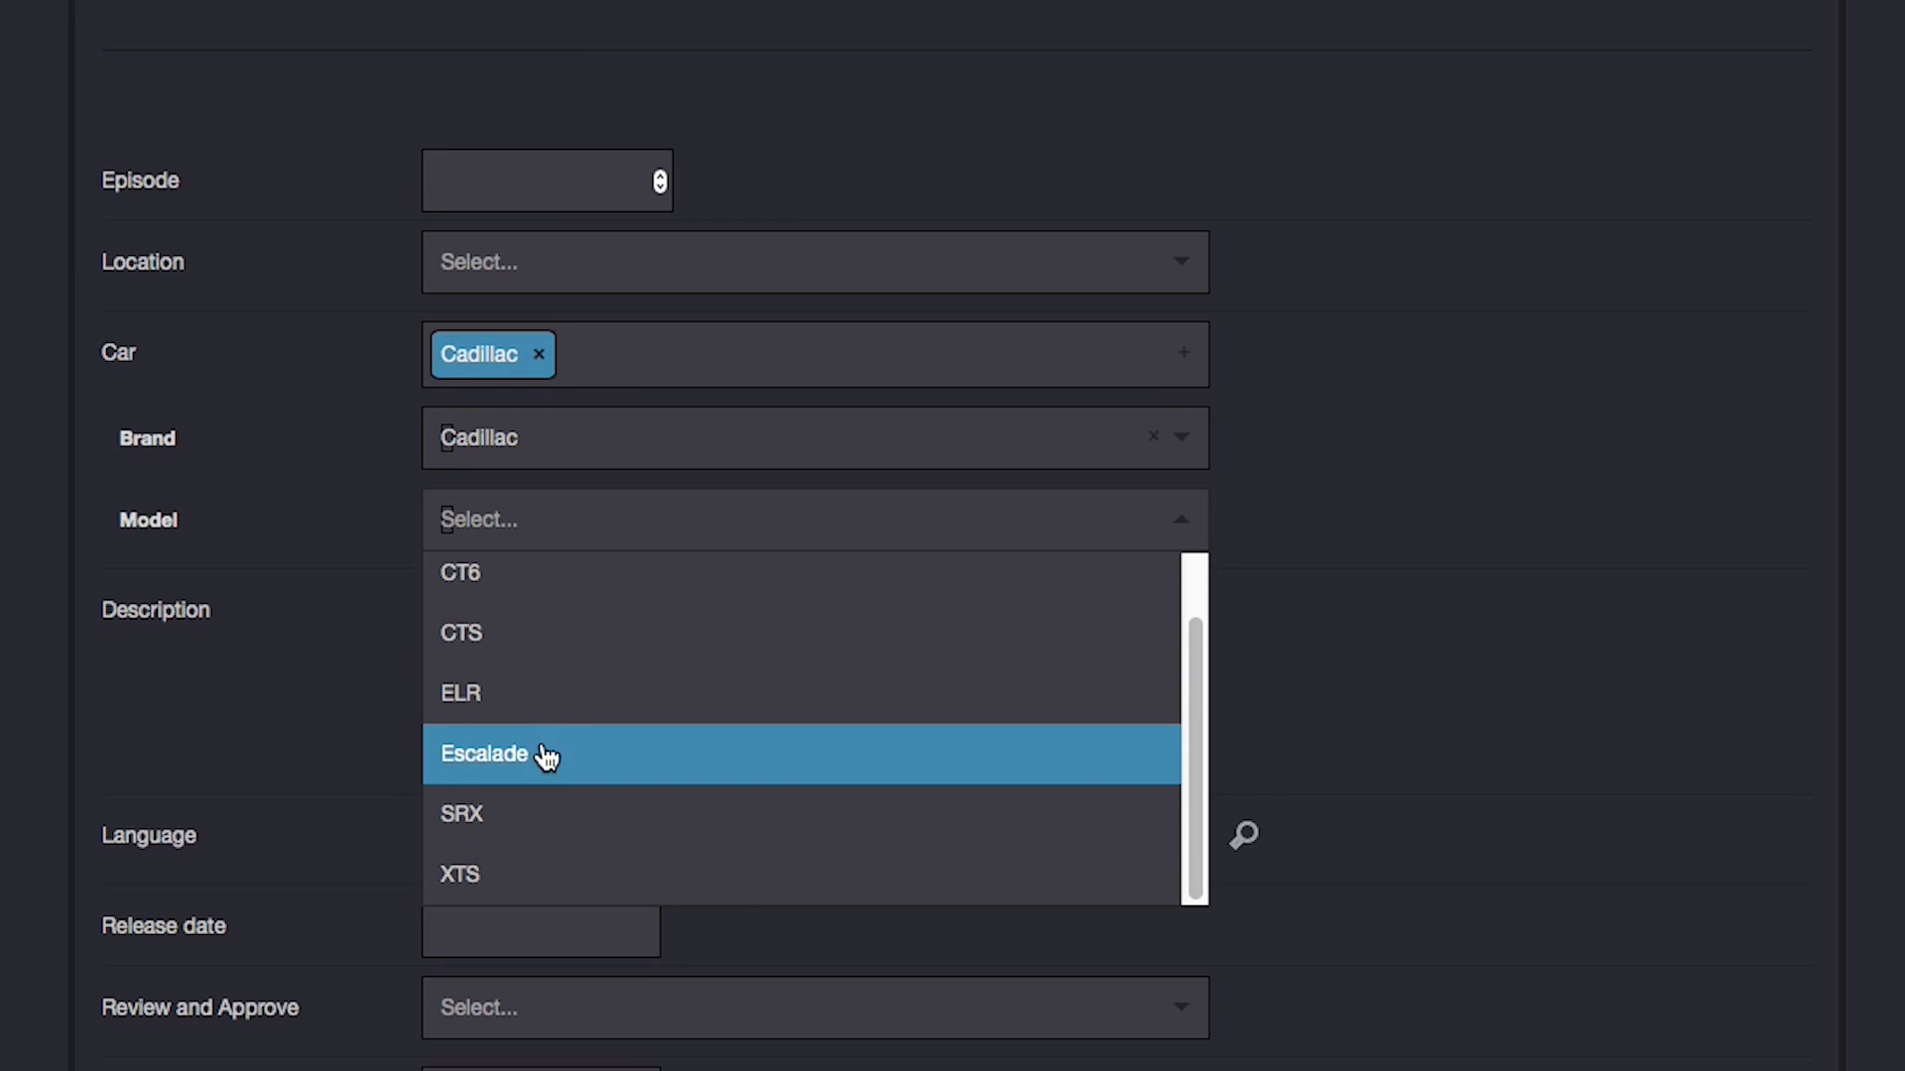
{"action": "left_click", "coordinate": [540, 753]}
{"action": "left_click", "coordinate": [526, 619]}
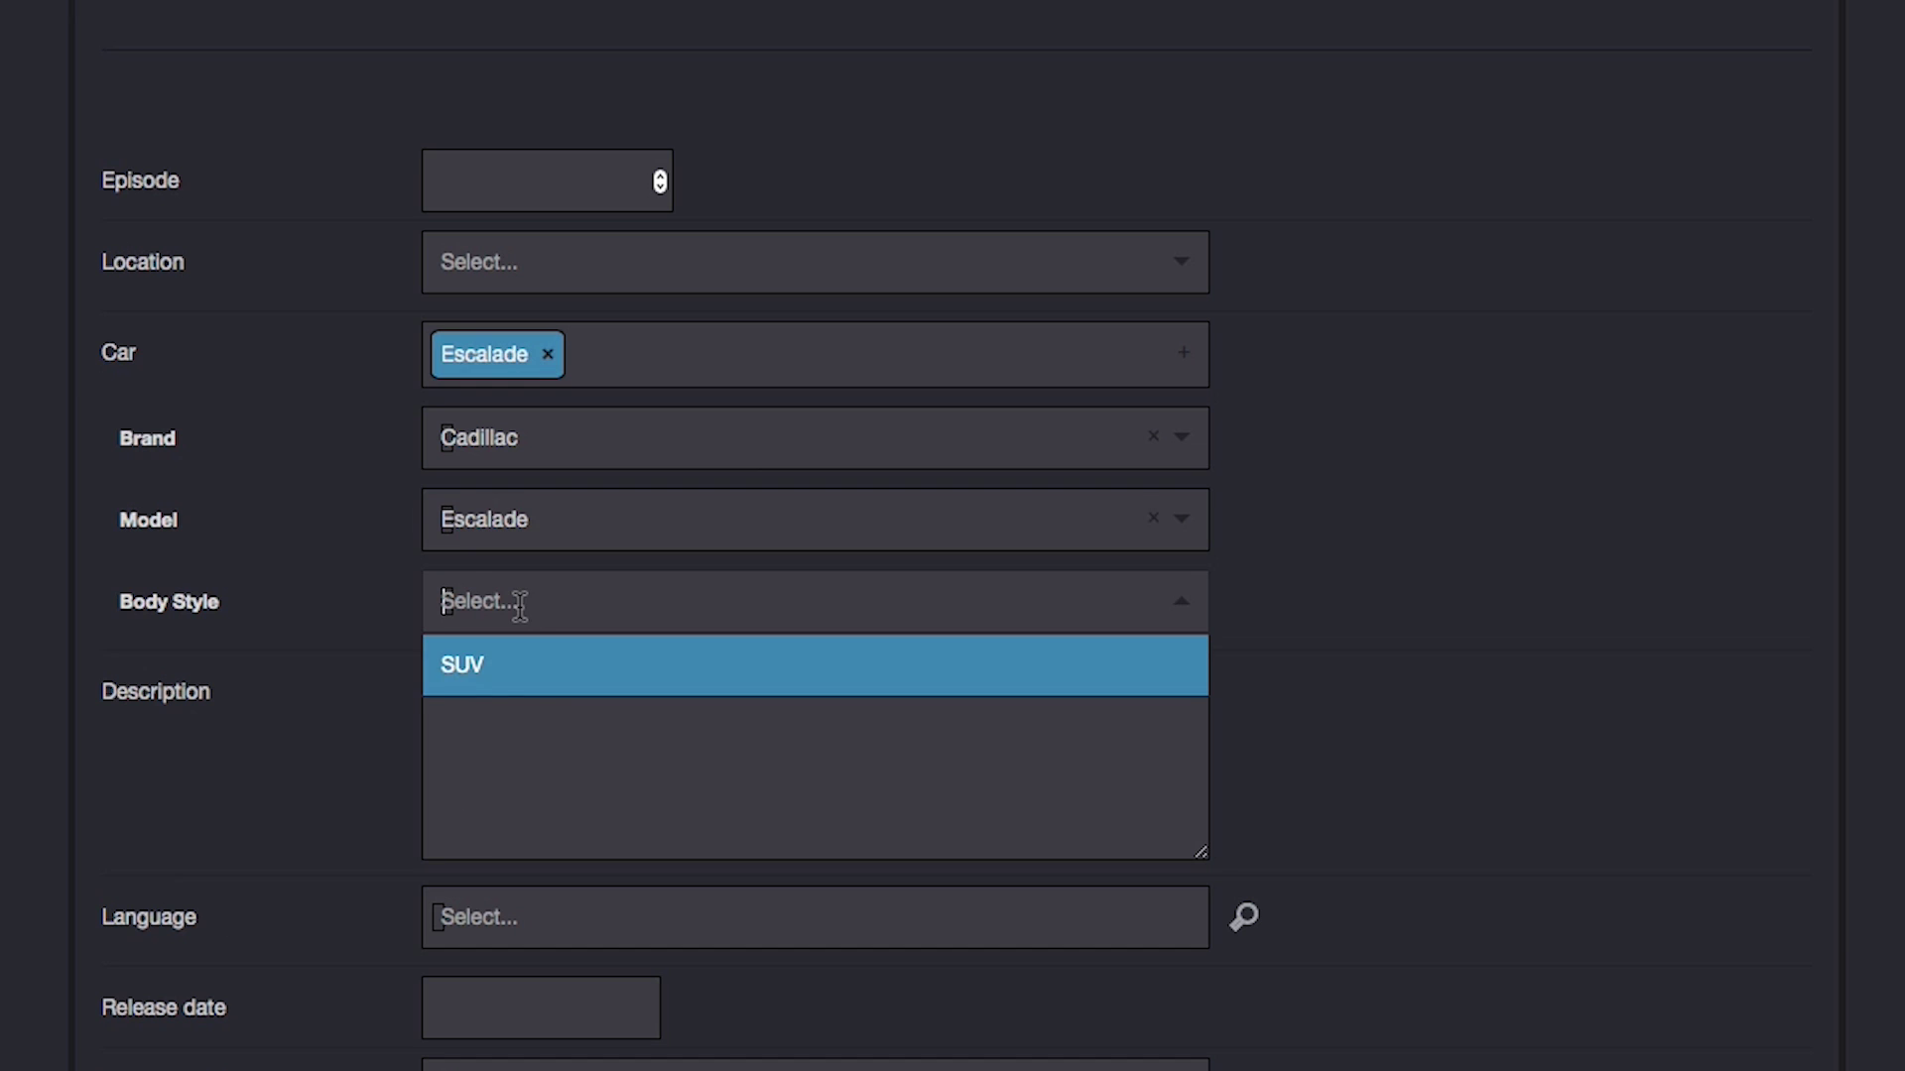
{"action": "left_click", "coordinate": [502, 667]}
{"action": "left_click", "coordinate": [502, 687]}
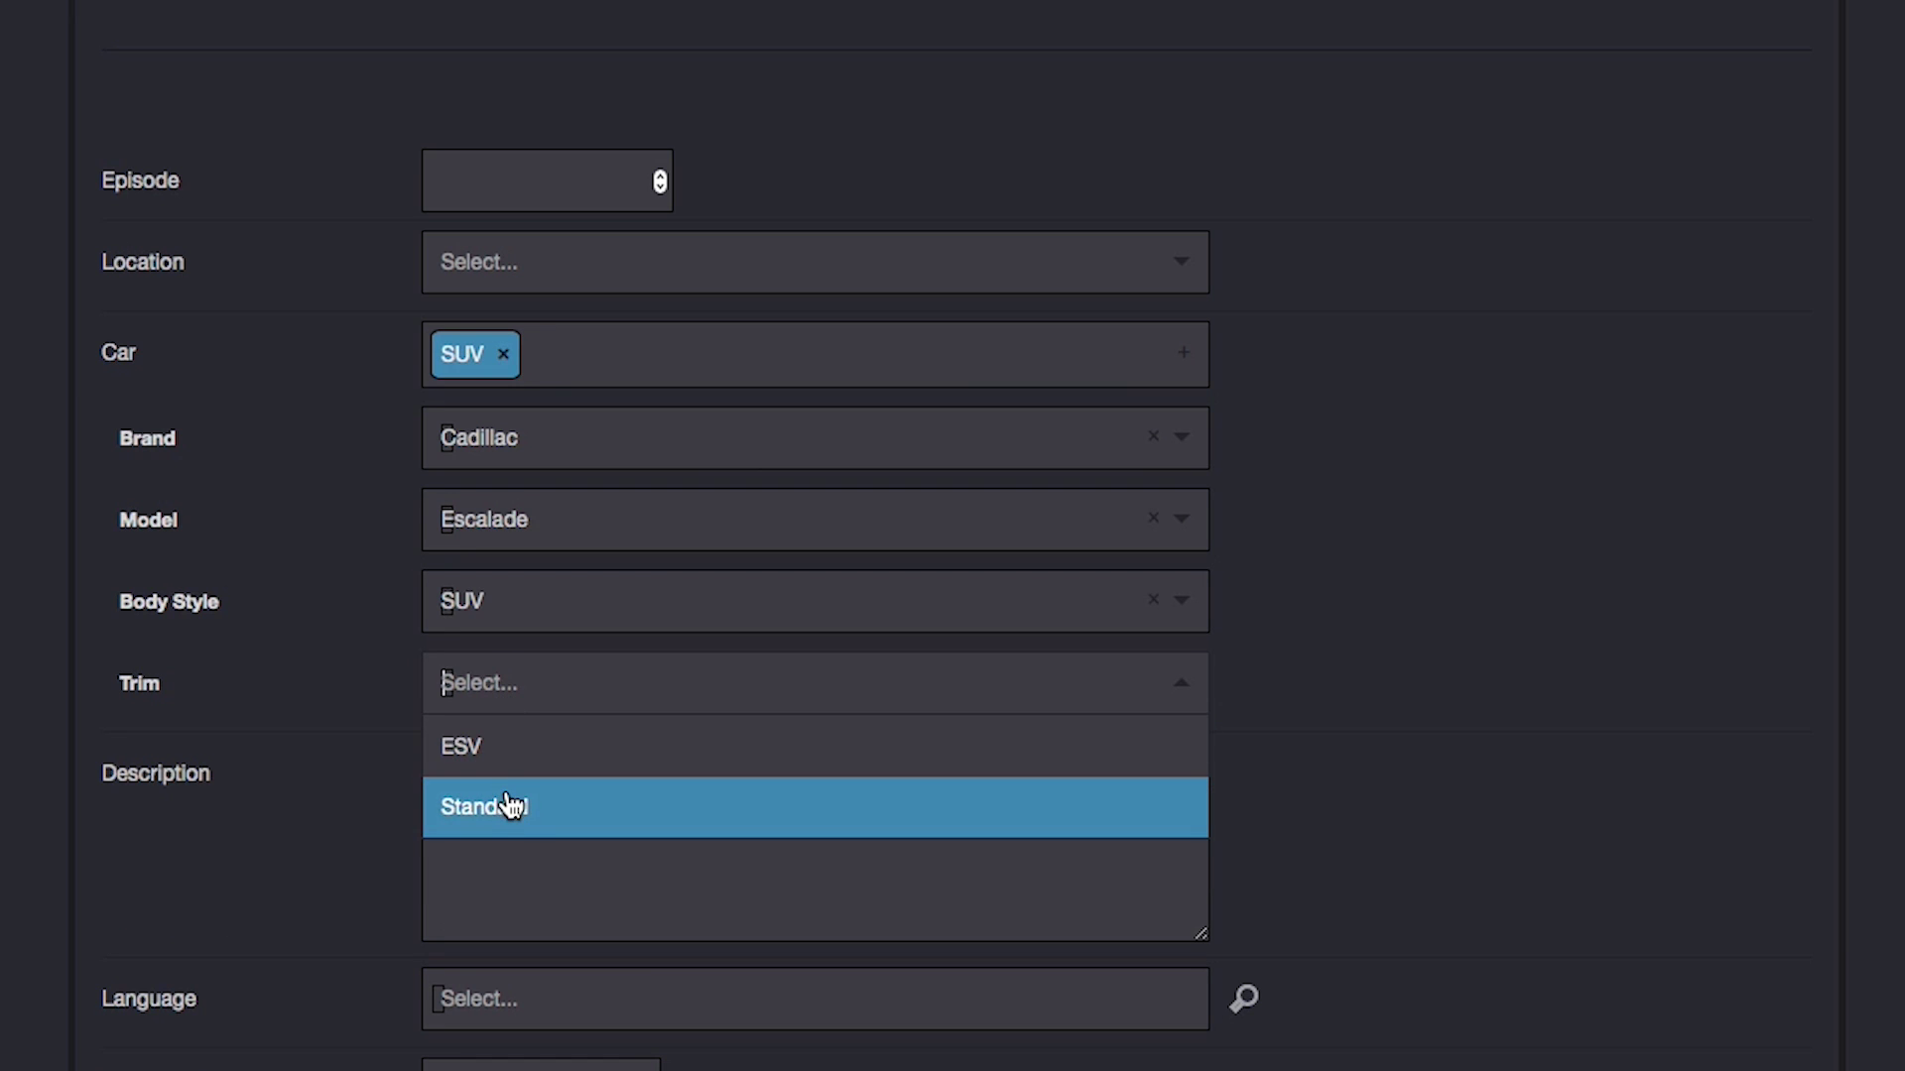
{"action": "left_click", "coordinate": [506, 816]}
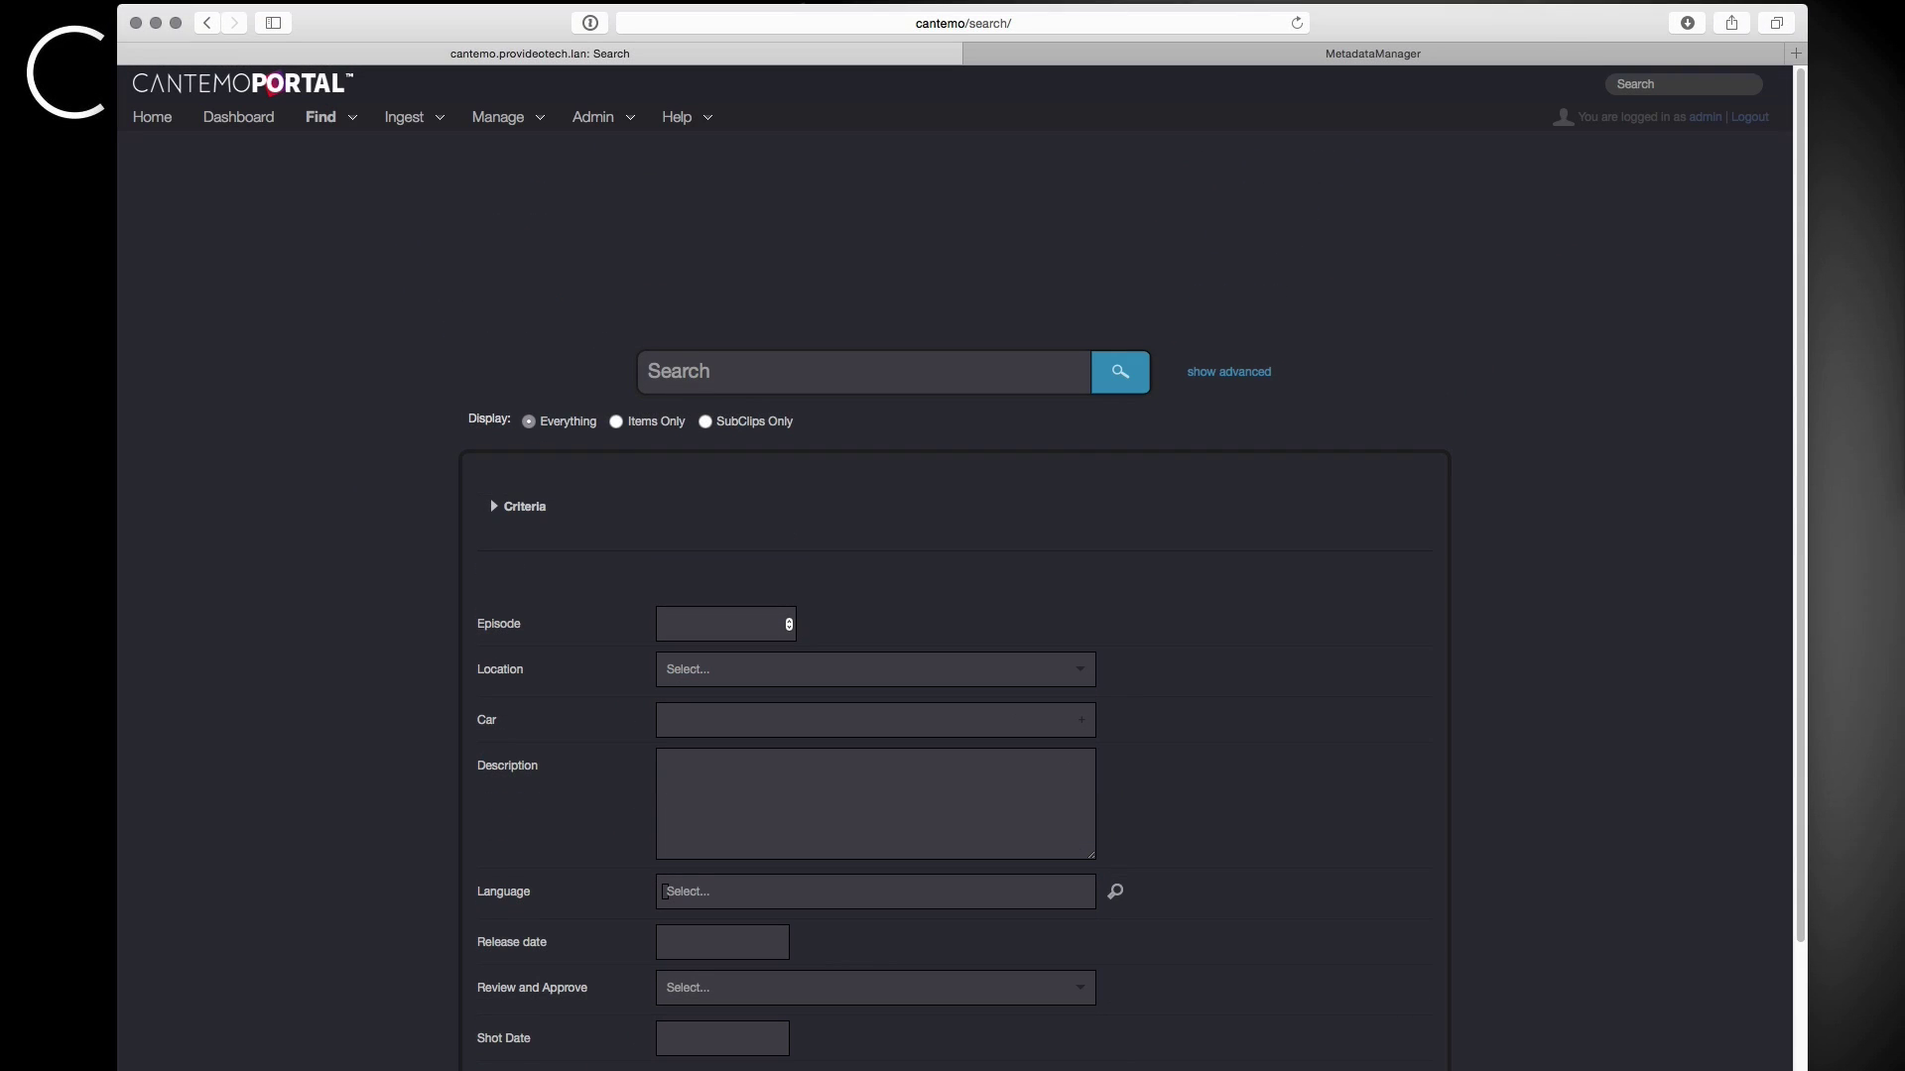
Search for 'Coupe' and open the 329777.mov clip from the results.
{"action": "type", "text": "Coupe"}
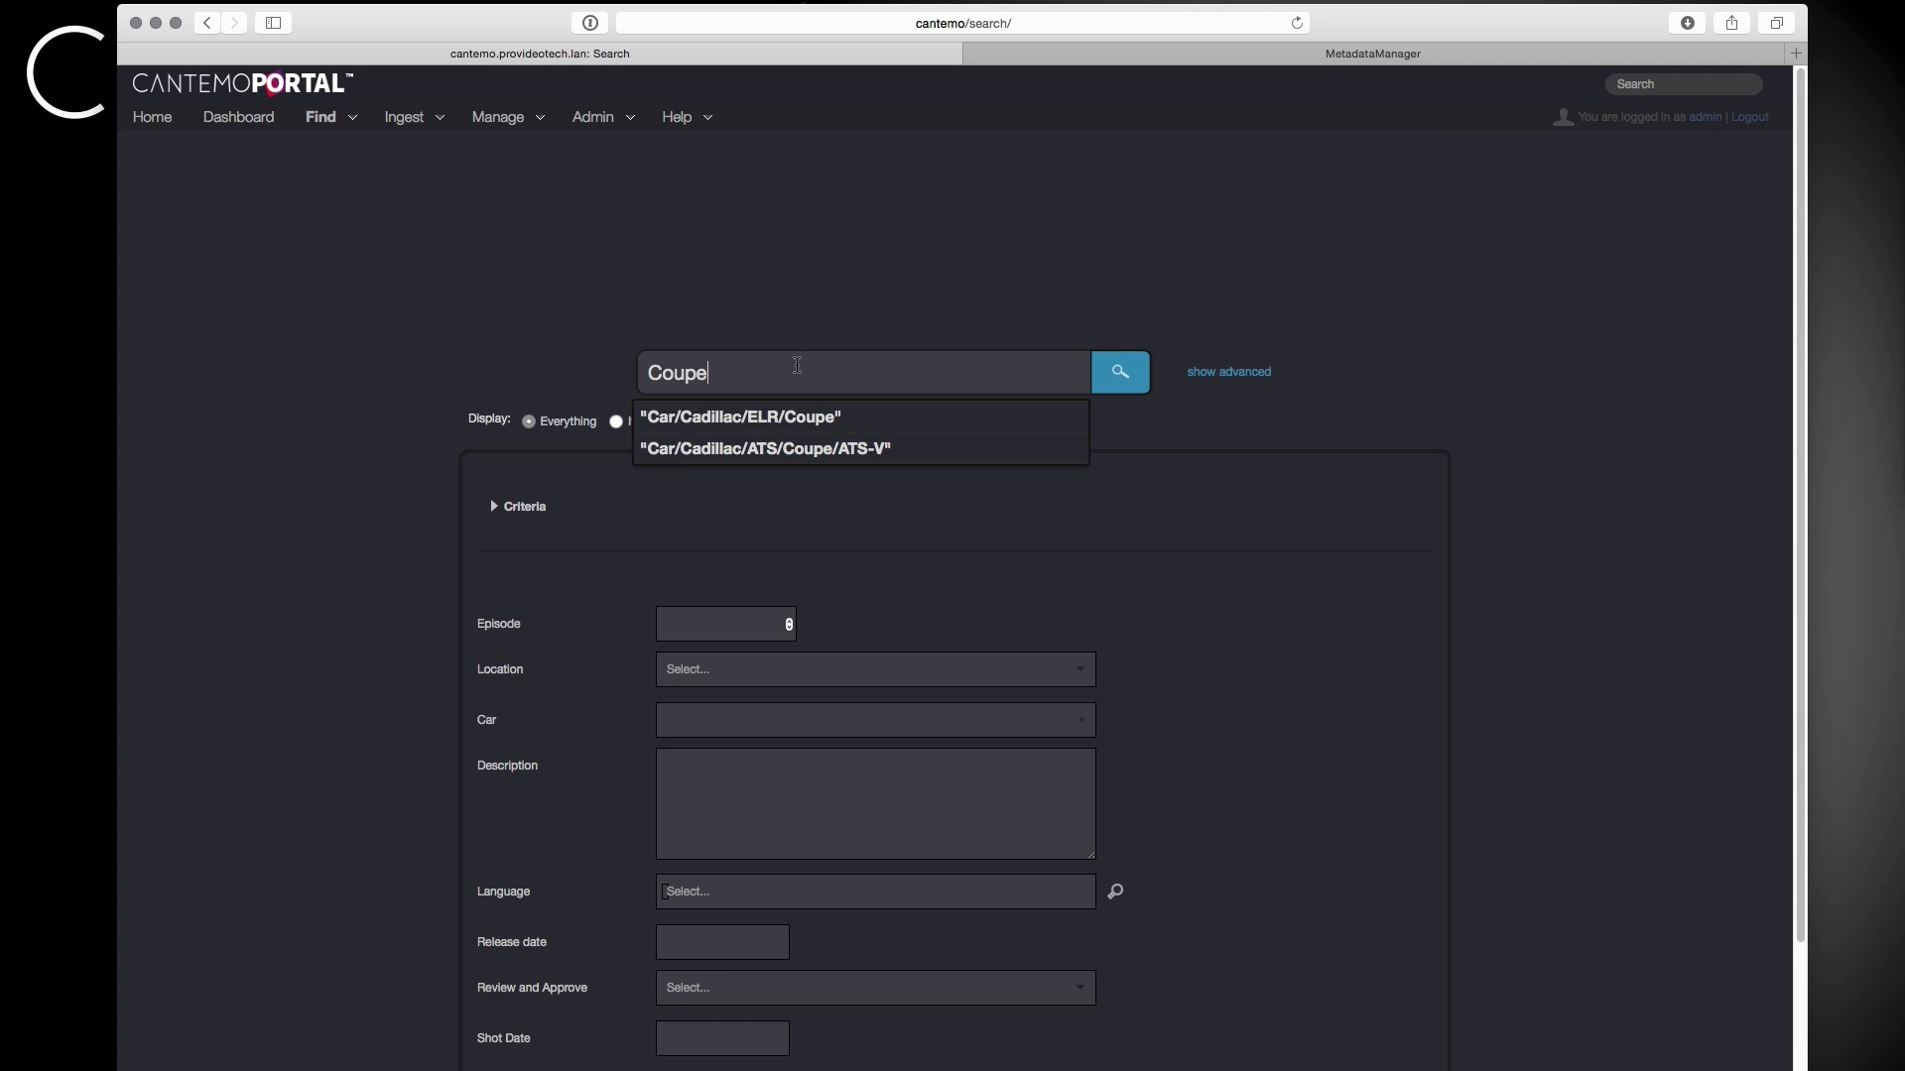
{"action": "left_click", "coordinate": [1128, 374]}
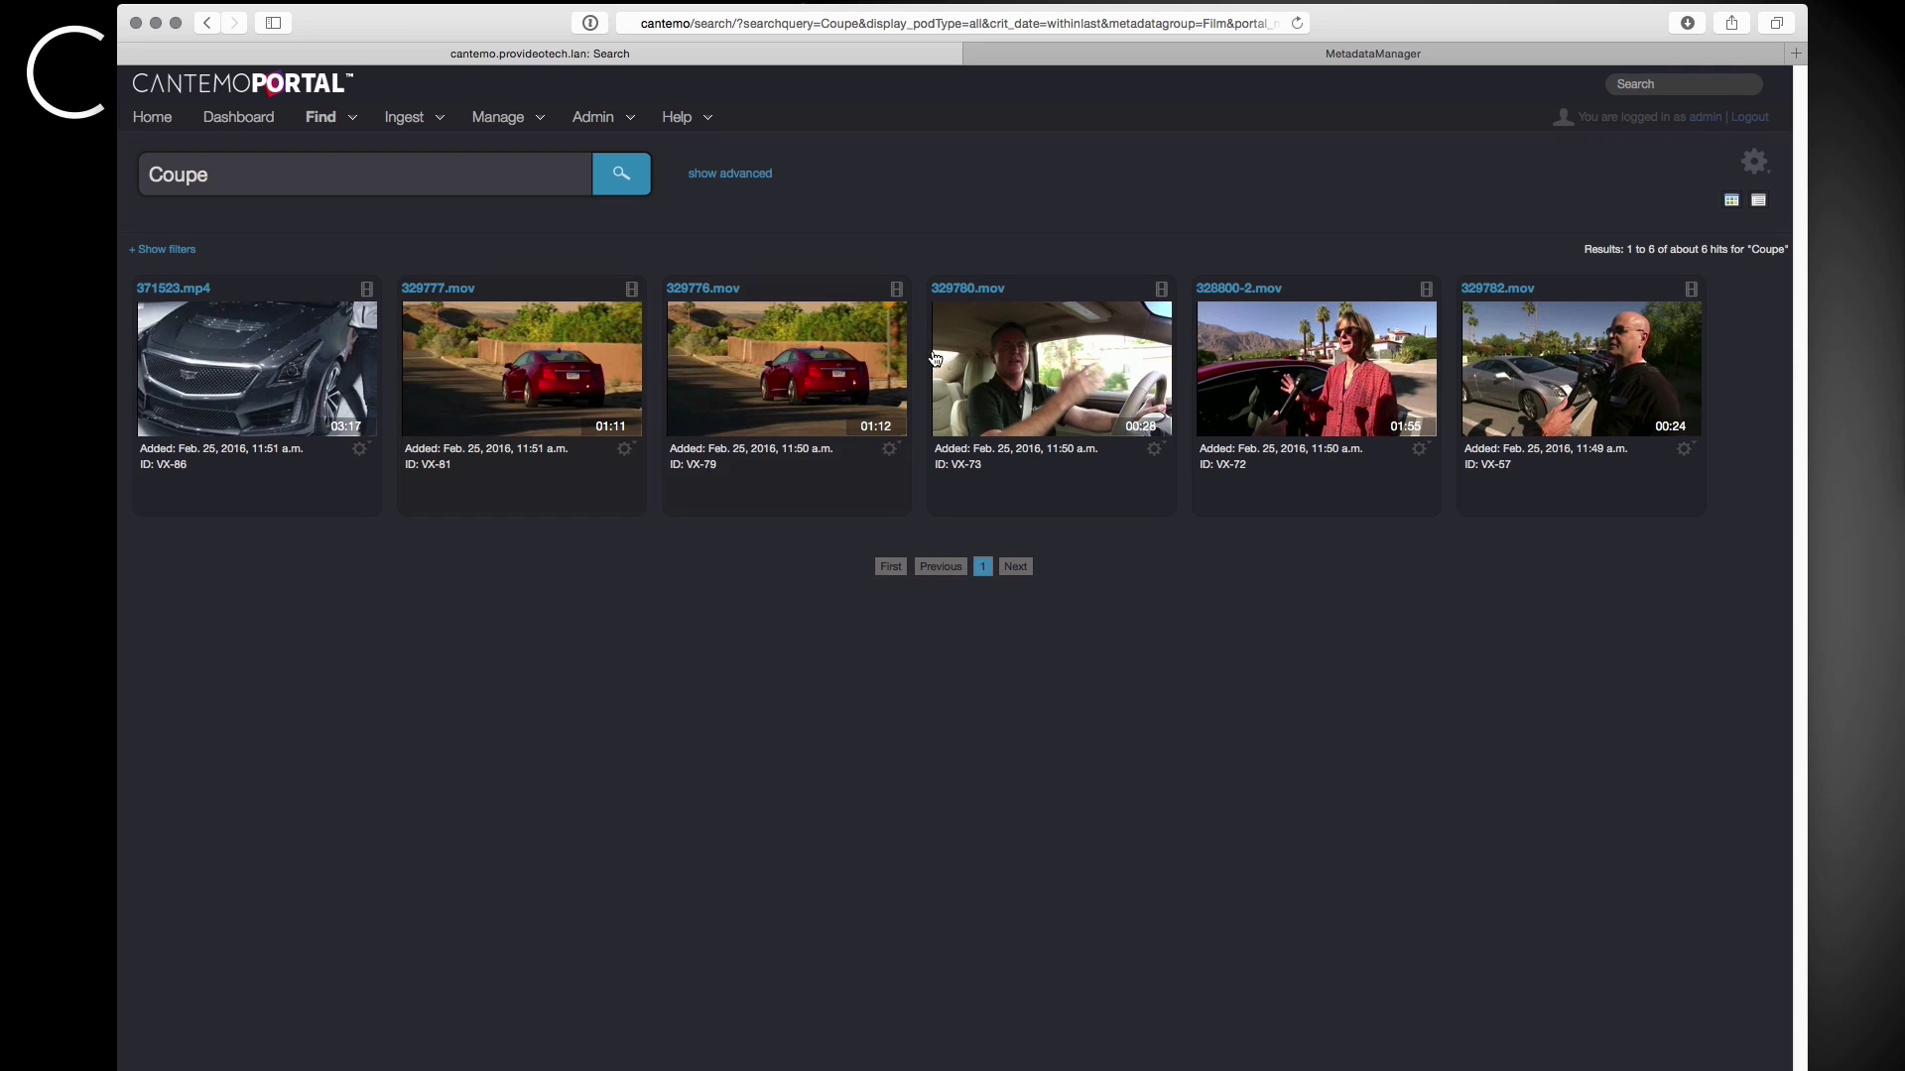
{"action": "left_click", "coordinate": [533, 376]}
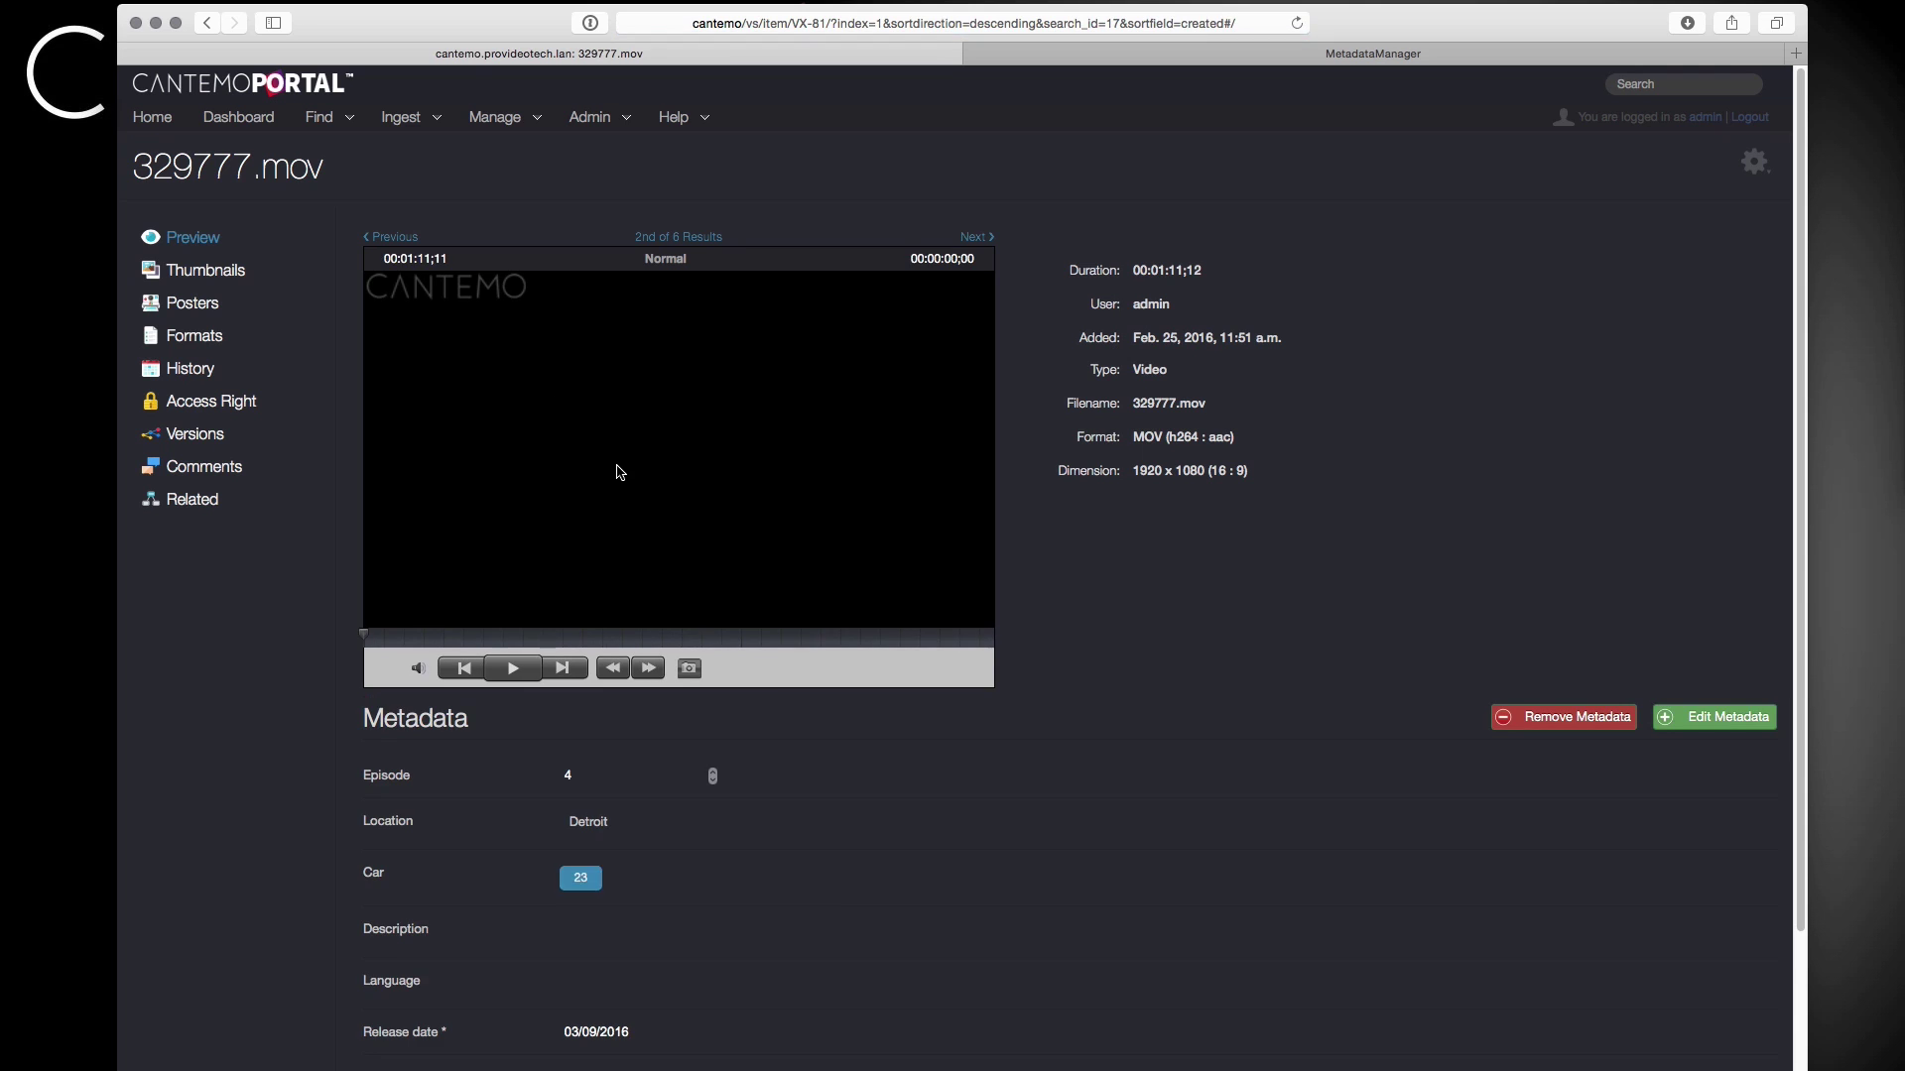
{"action": "scroll", "coordinate": [625, 480], "scroll_direction": "down", "scroll_amount": 1}
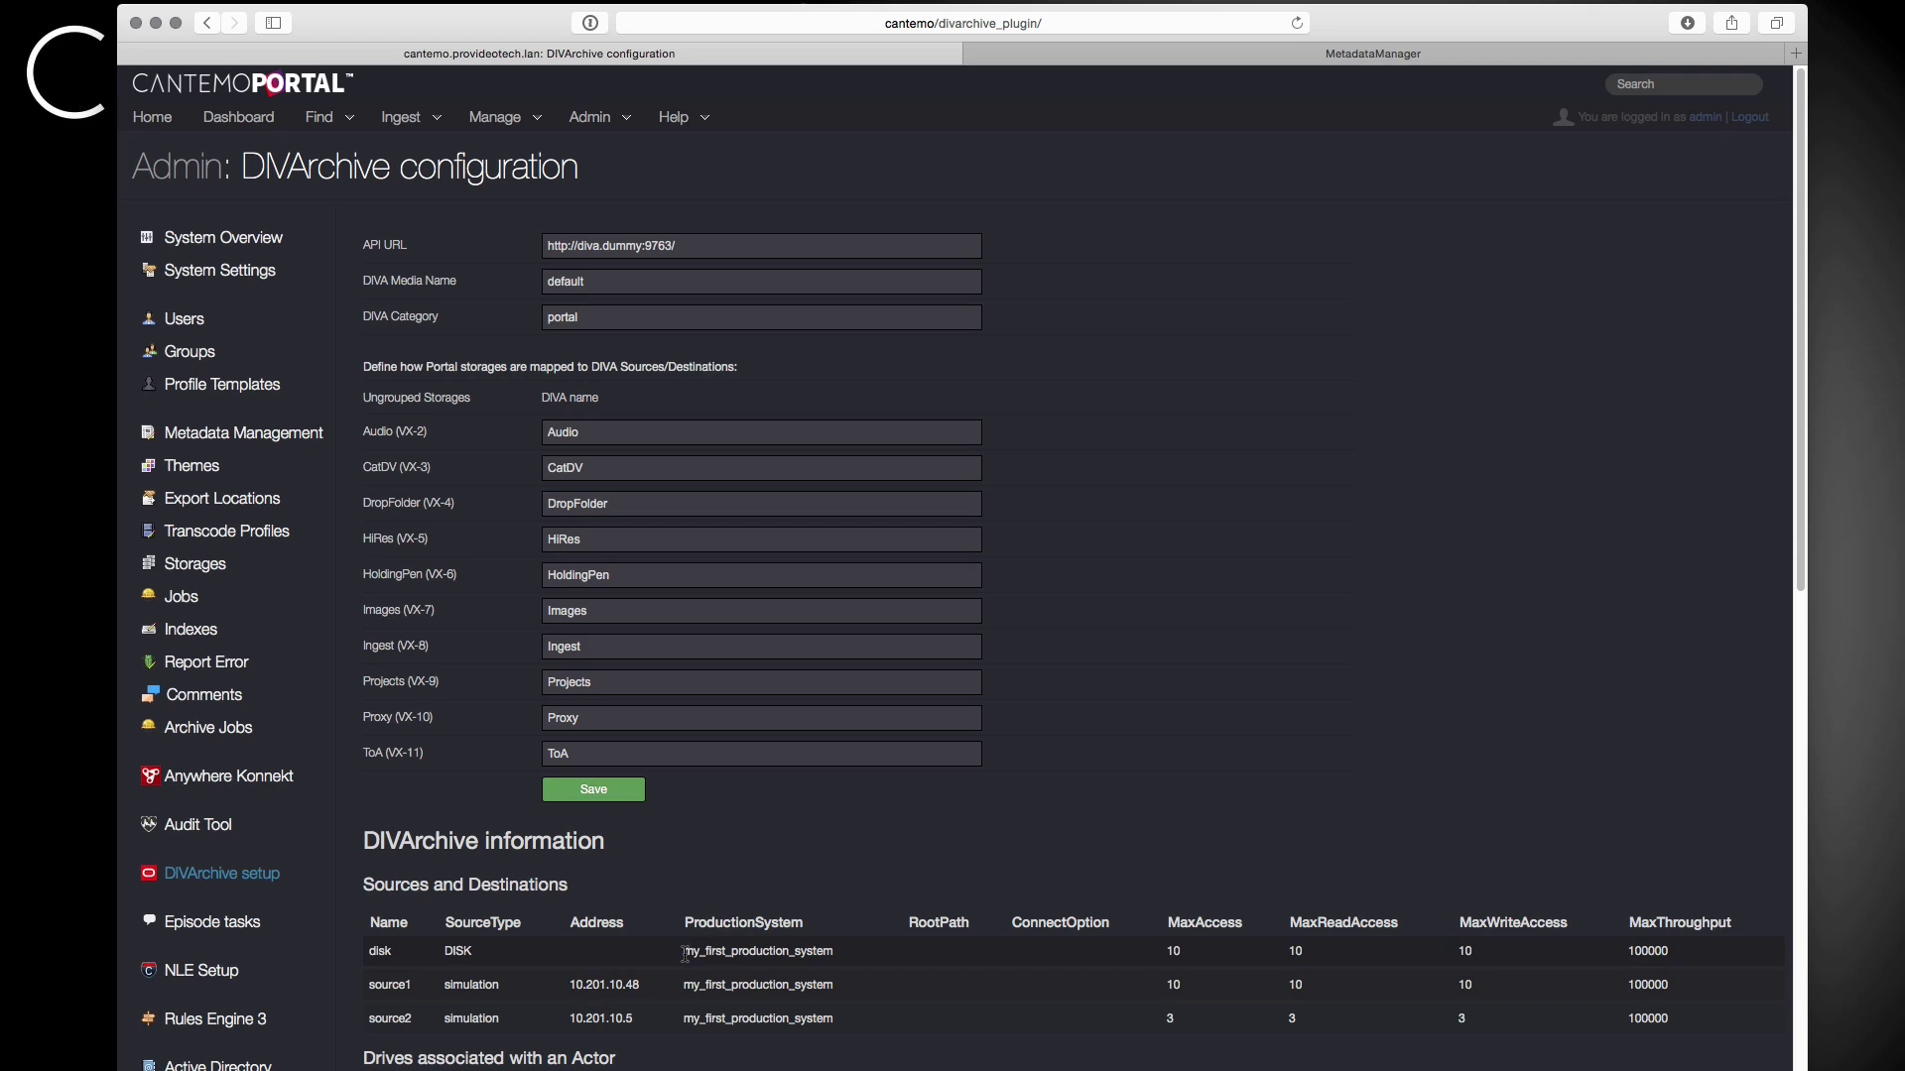
Review the DIVArchive storage mapping and system information tables, checking the field help.
{"action": "mouse_move", "coordinate": [378, 256]}
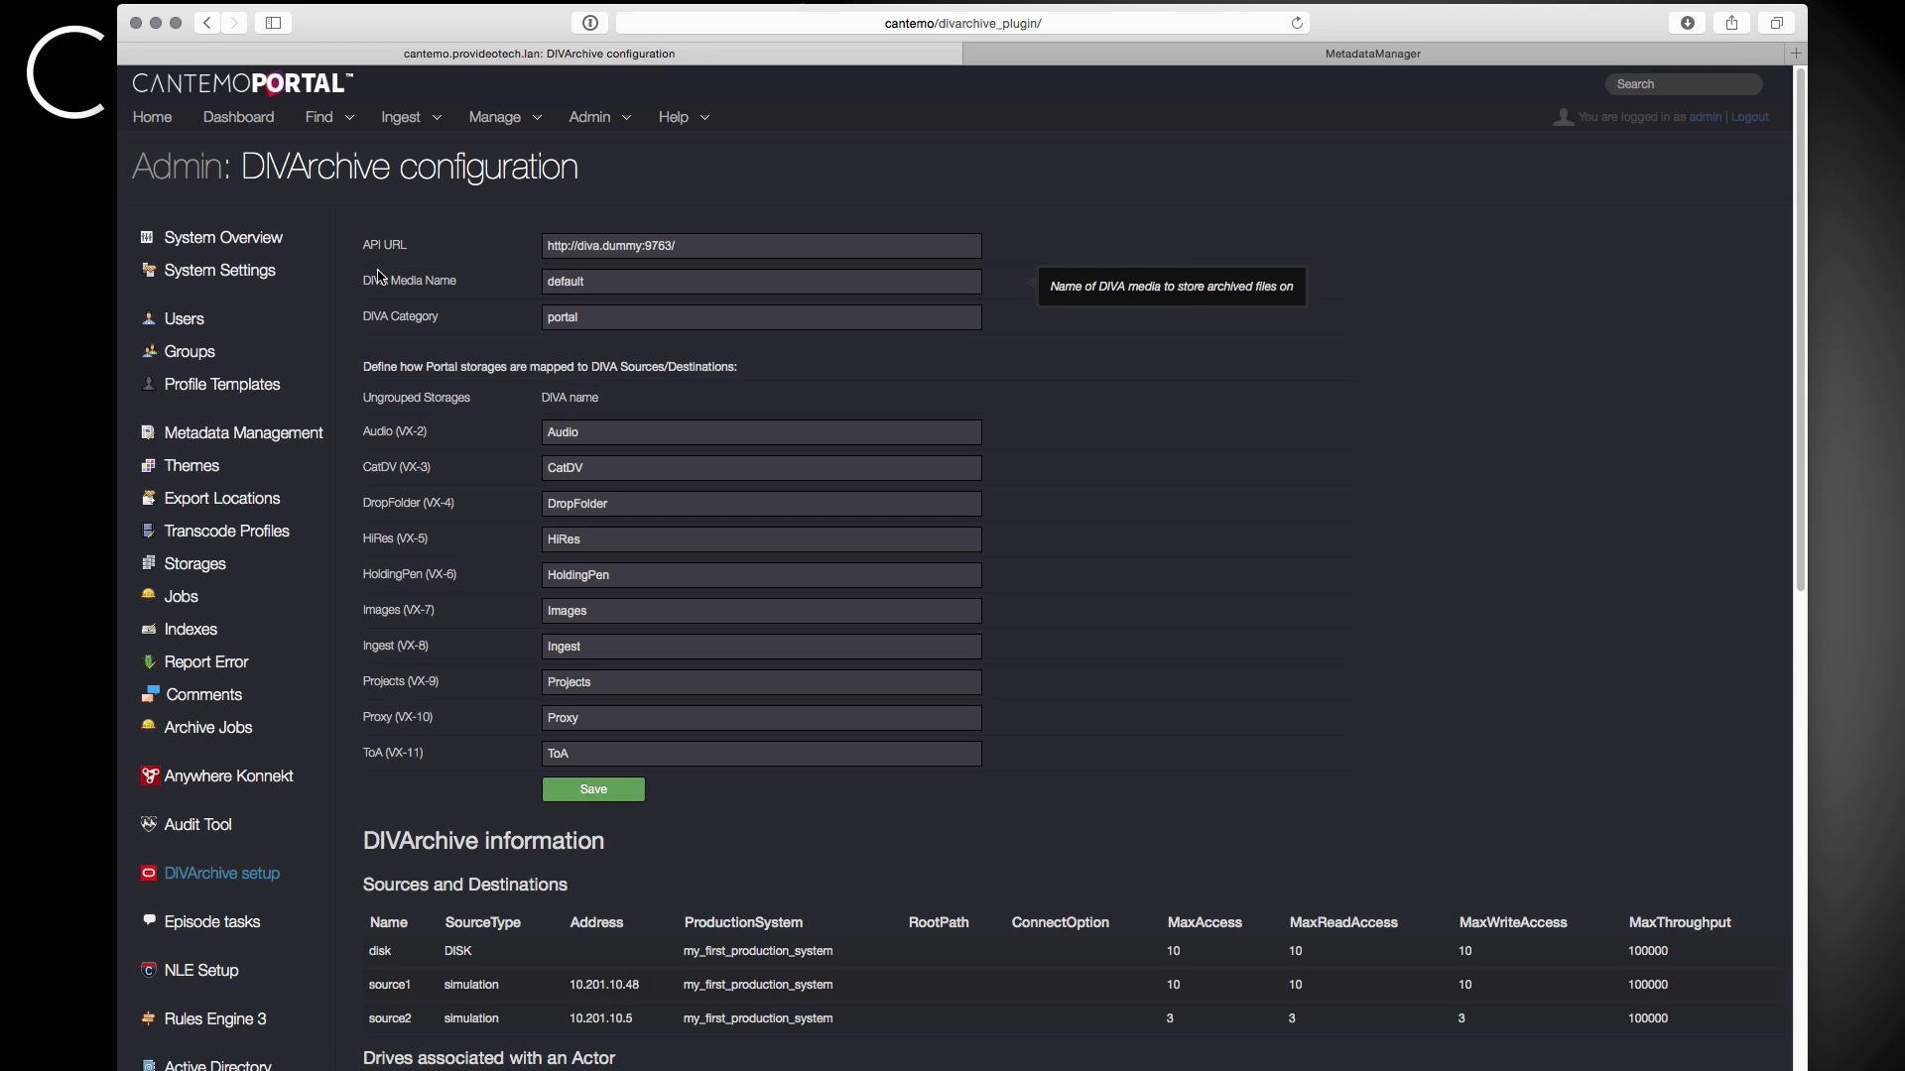
{"action": "mouse_move", "coordinate": [394, 438]}
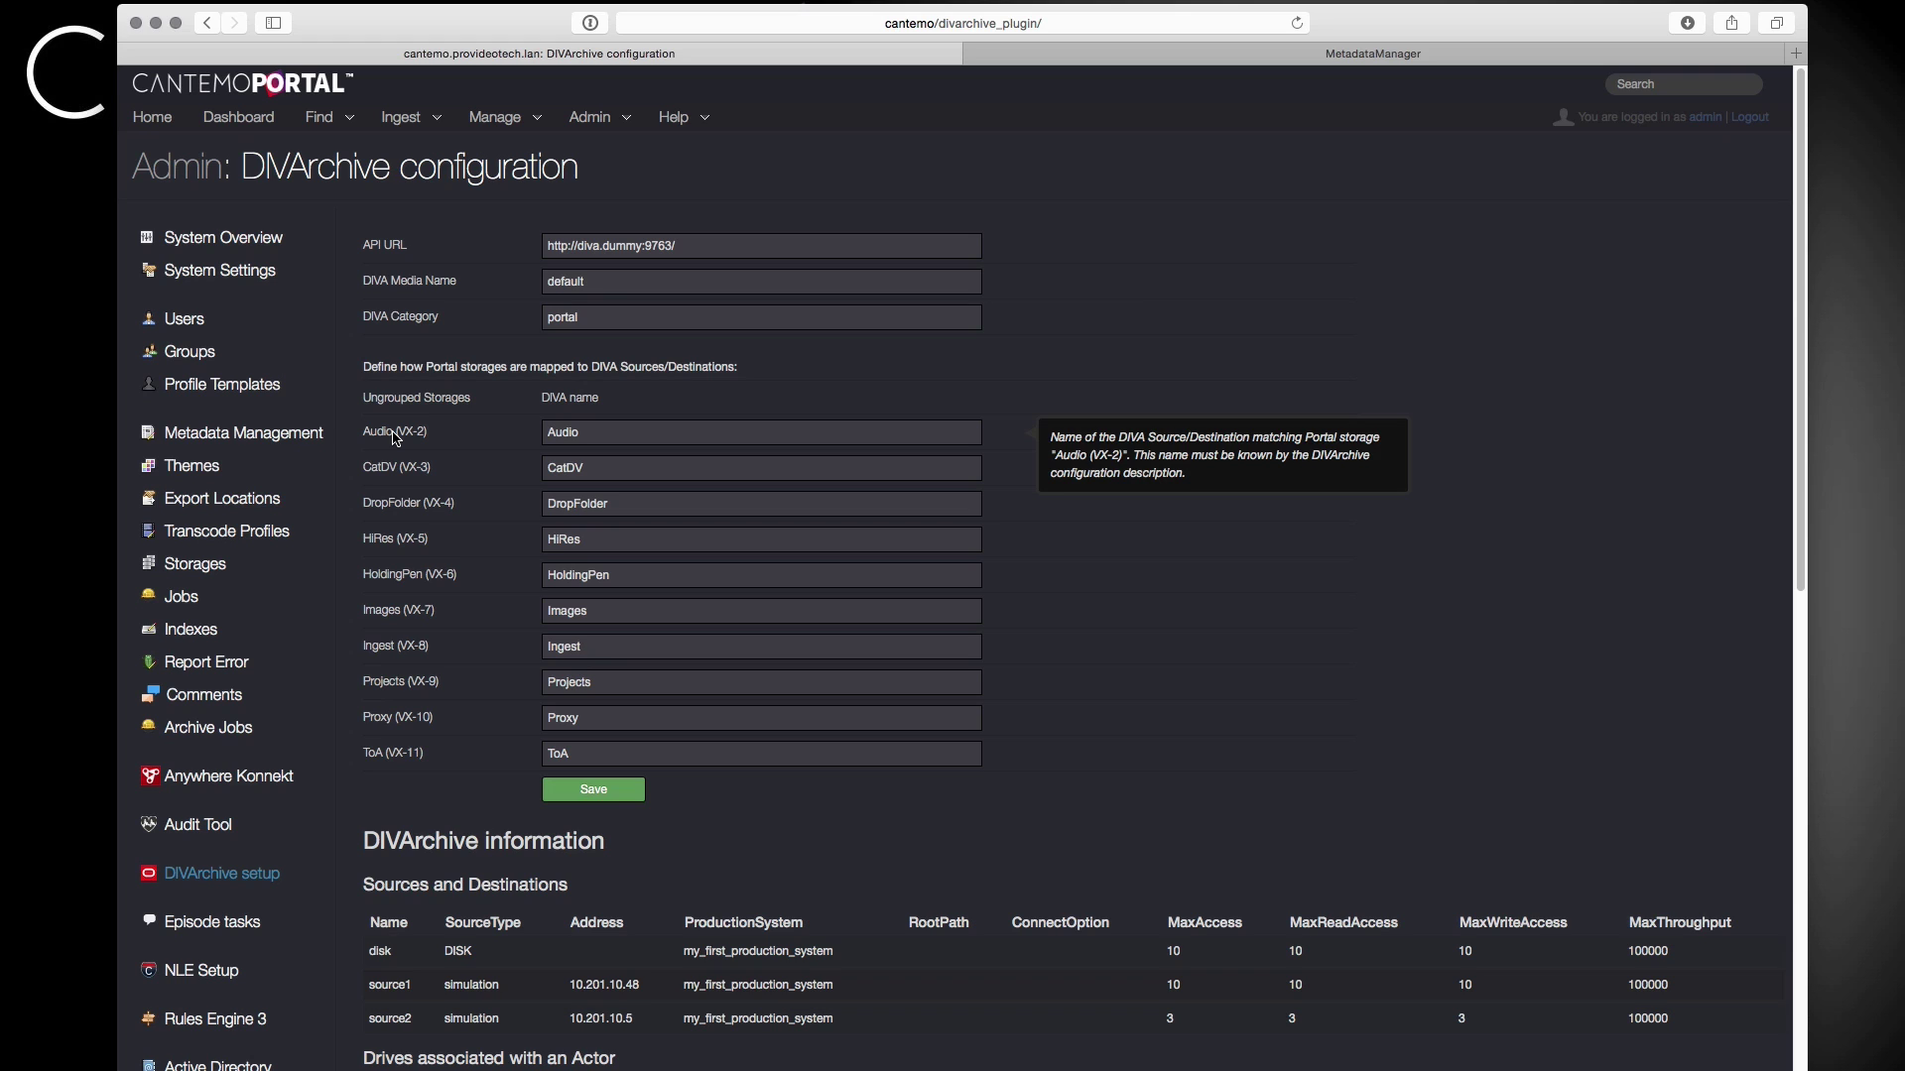
{"action": "scroll", "coordinate": [395, 438], "scroll_direction": "down", "scroll_amount": 10}
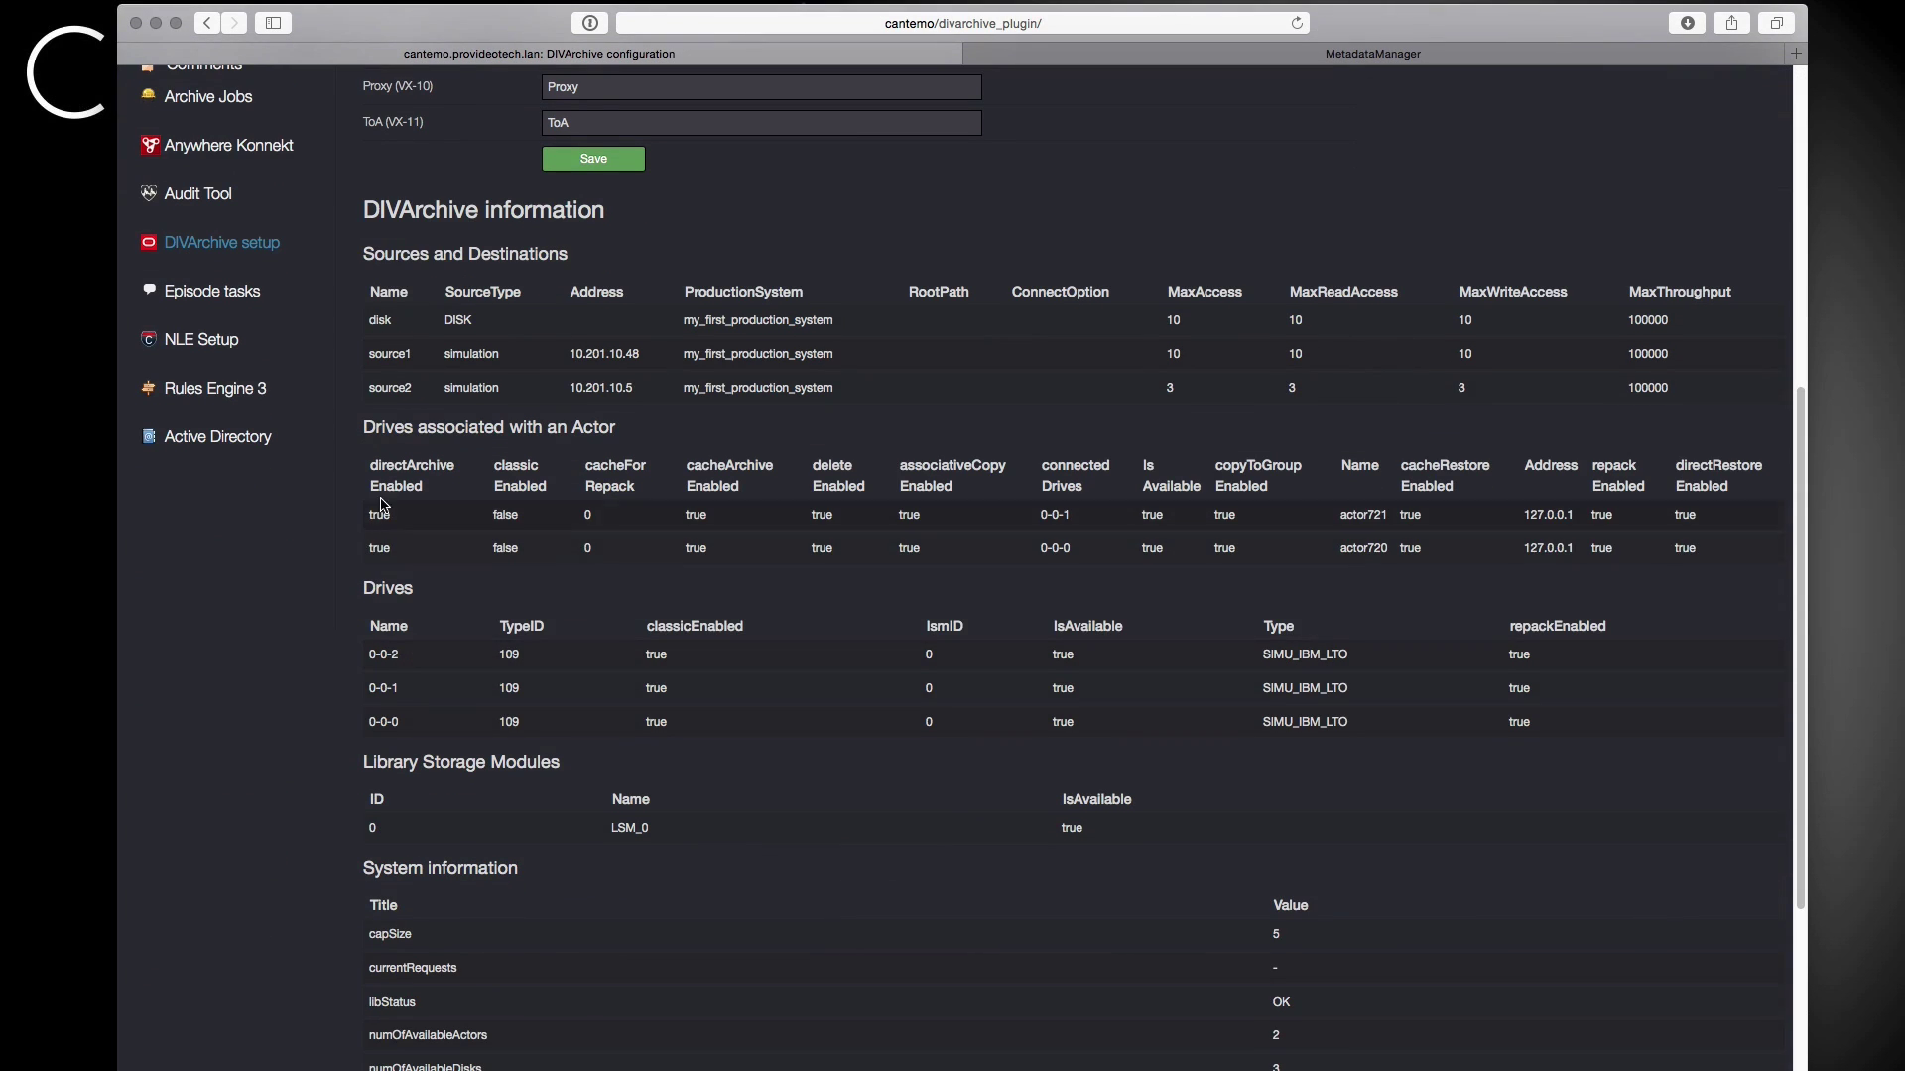
{"action": "scroll", "coordinate": [509, 645], "scroll_direction": "down", "scroll_amount": 6}
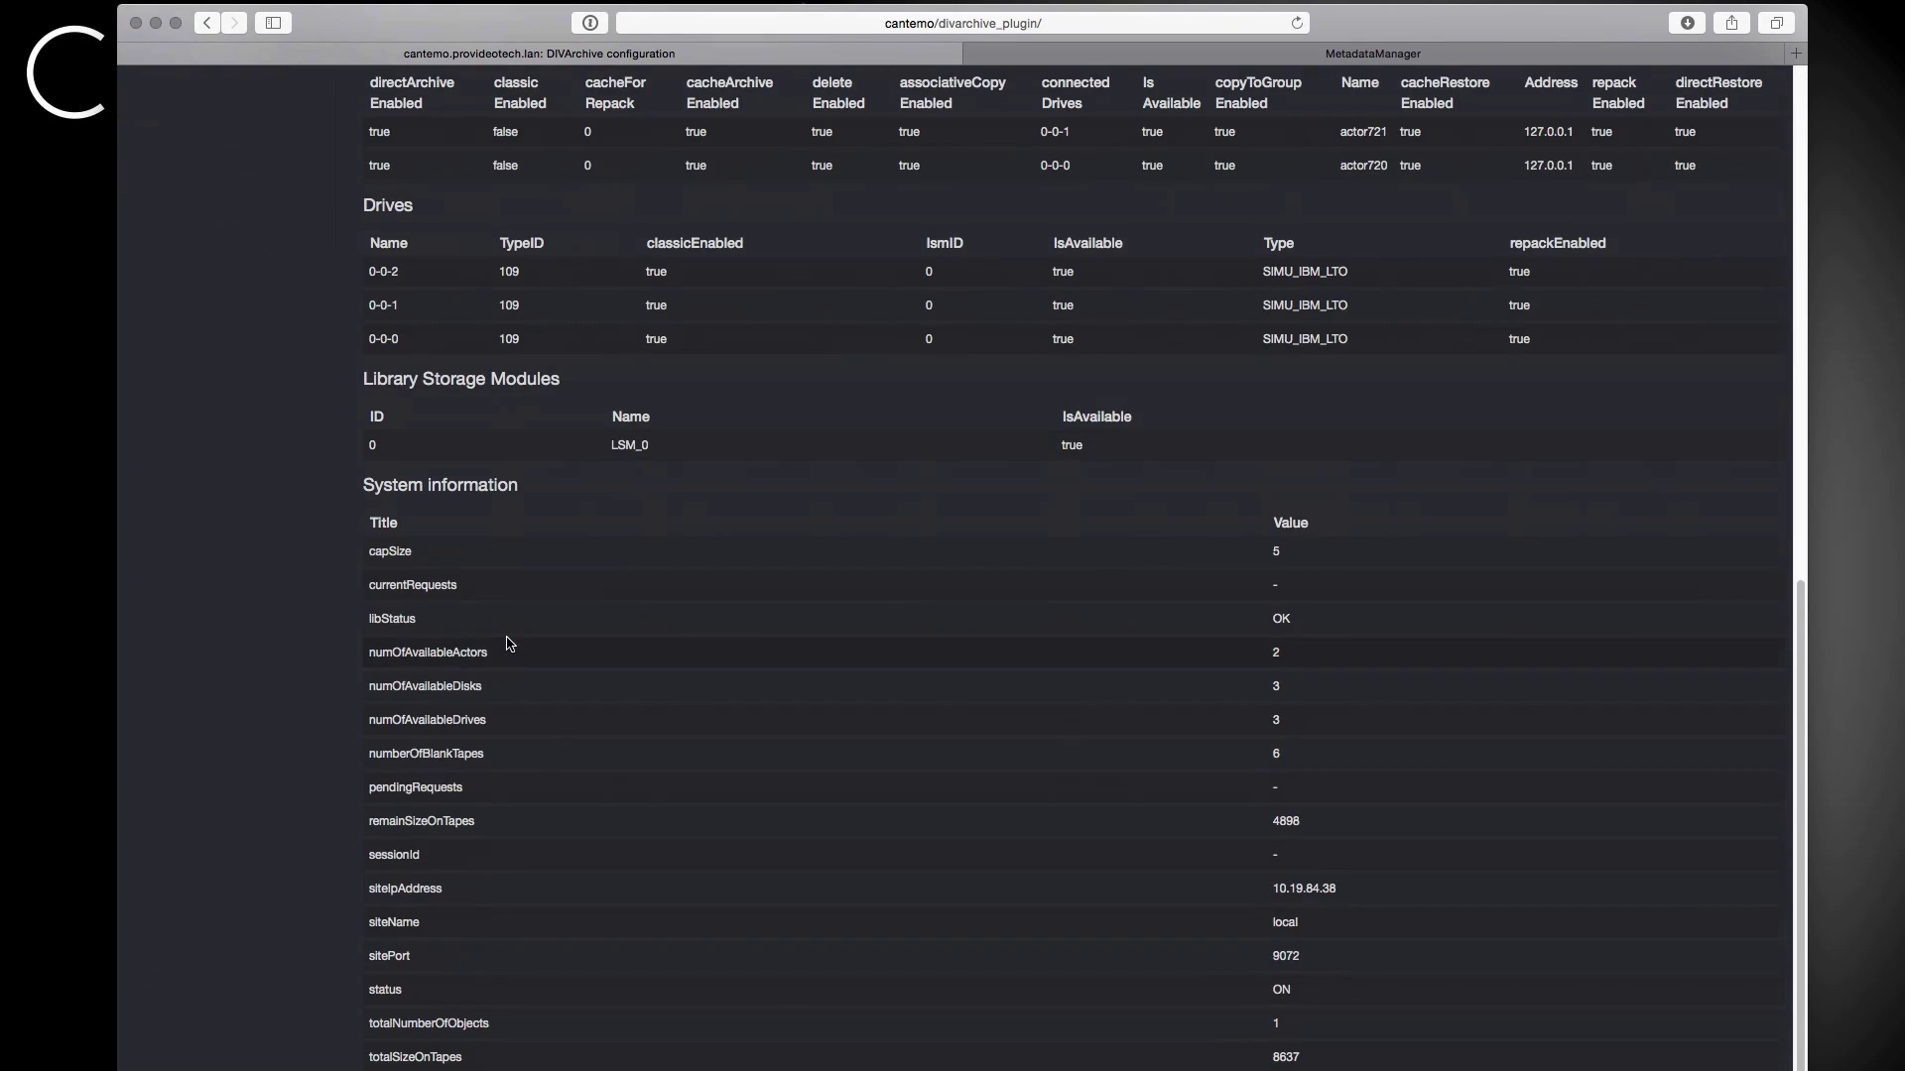
{"action": "scroll", "coordinate": [509, 644], "scroll_direction": "up", "scroll_amount": 15}
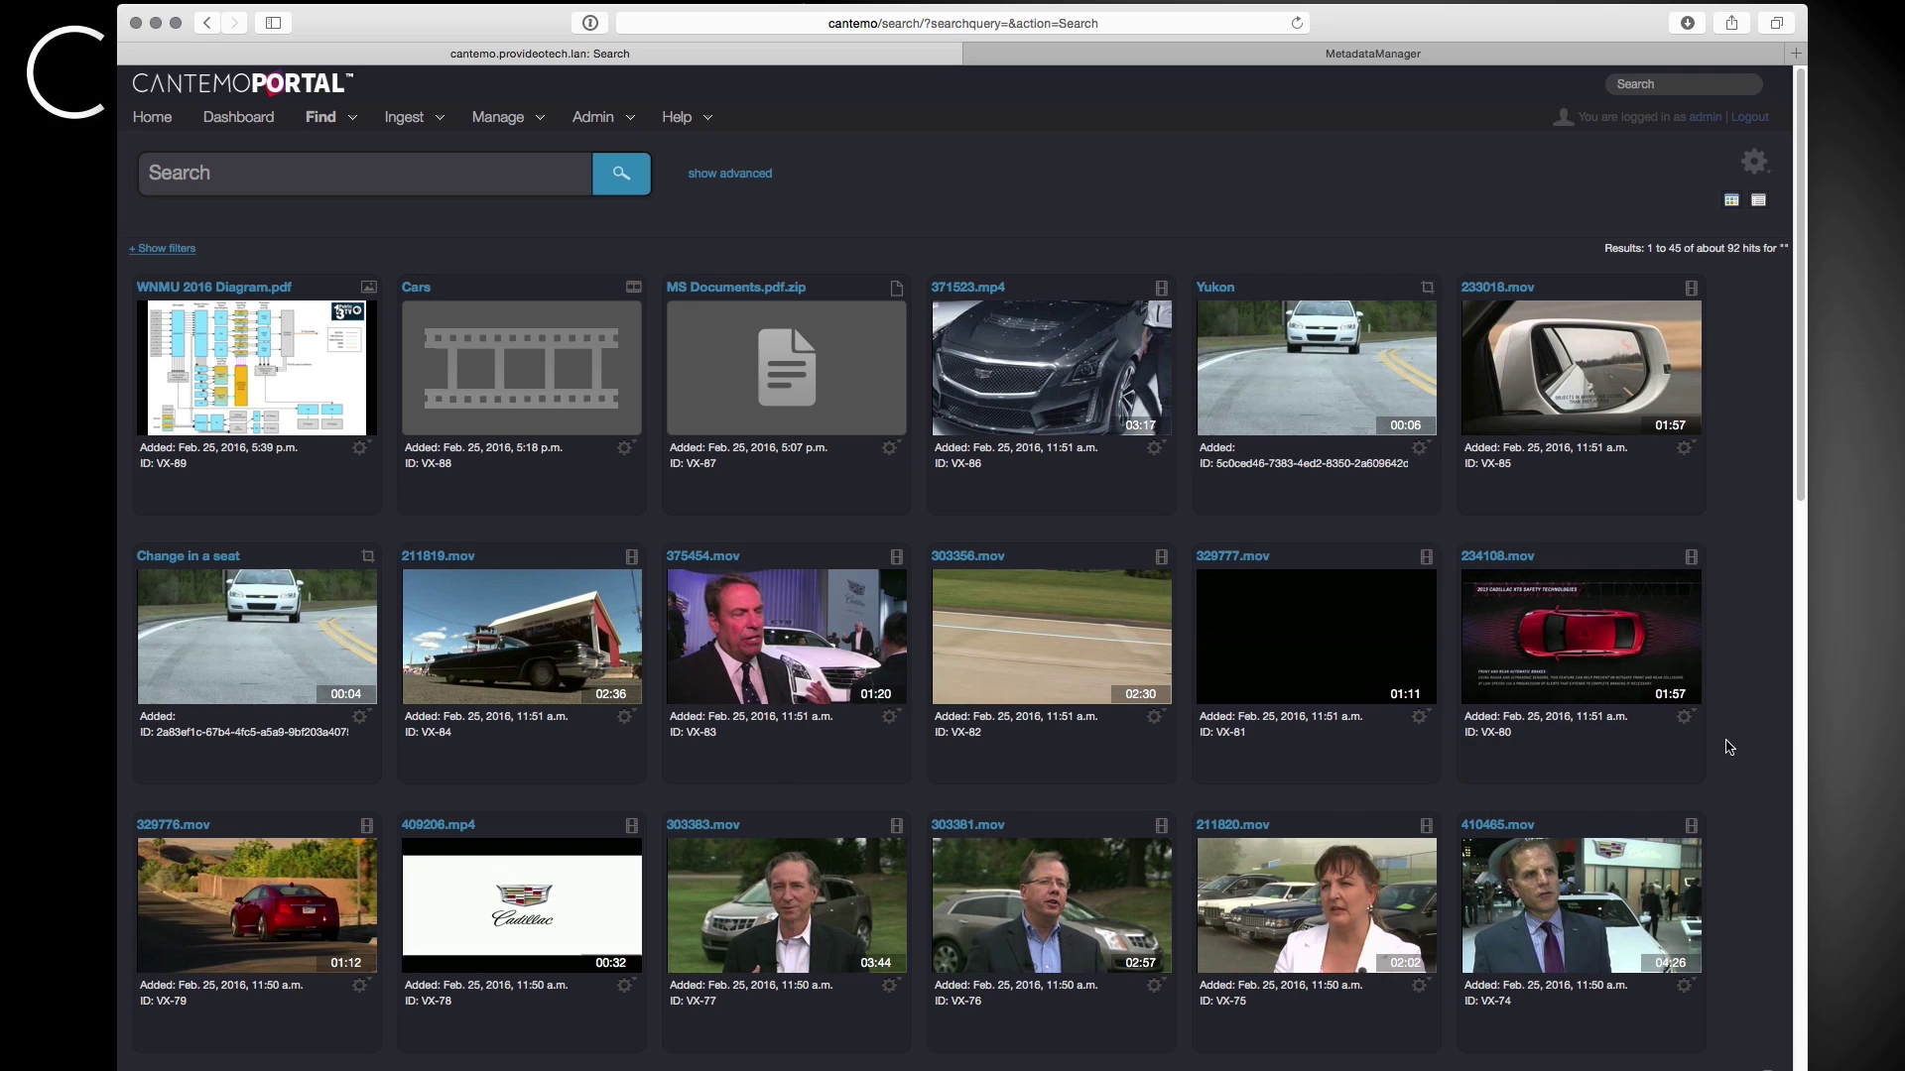
Select clips 375454.mov, 303356.mov, 329777.mov and 234108.mov and archive them.
{"action": "left_click_drag", "start_coordinate": [822, 800], "coordinate": [1488, 764]}
{"action": "left_click", "coordinate": [1754, 161]}
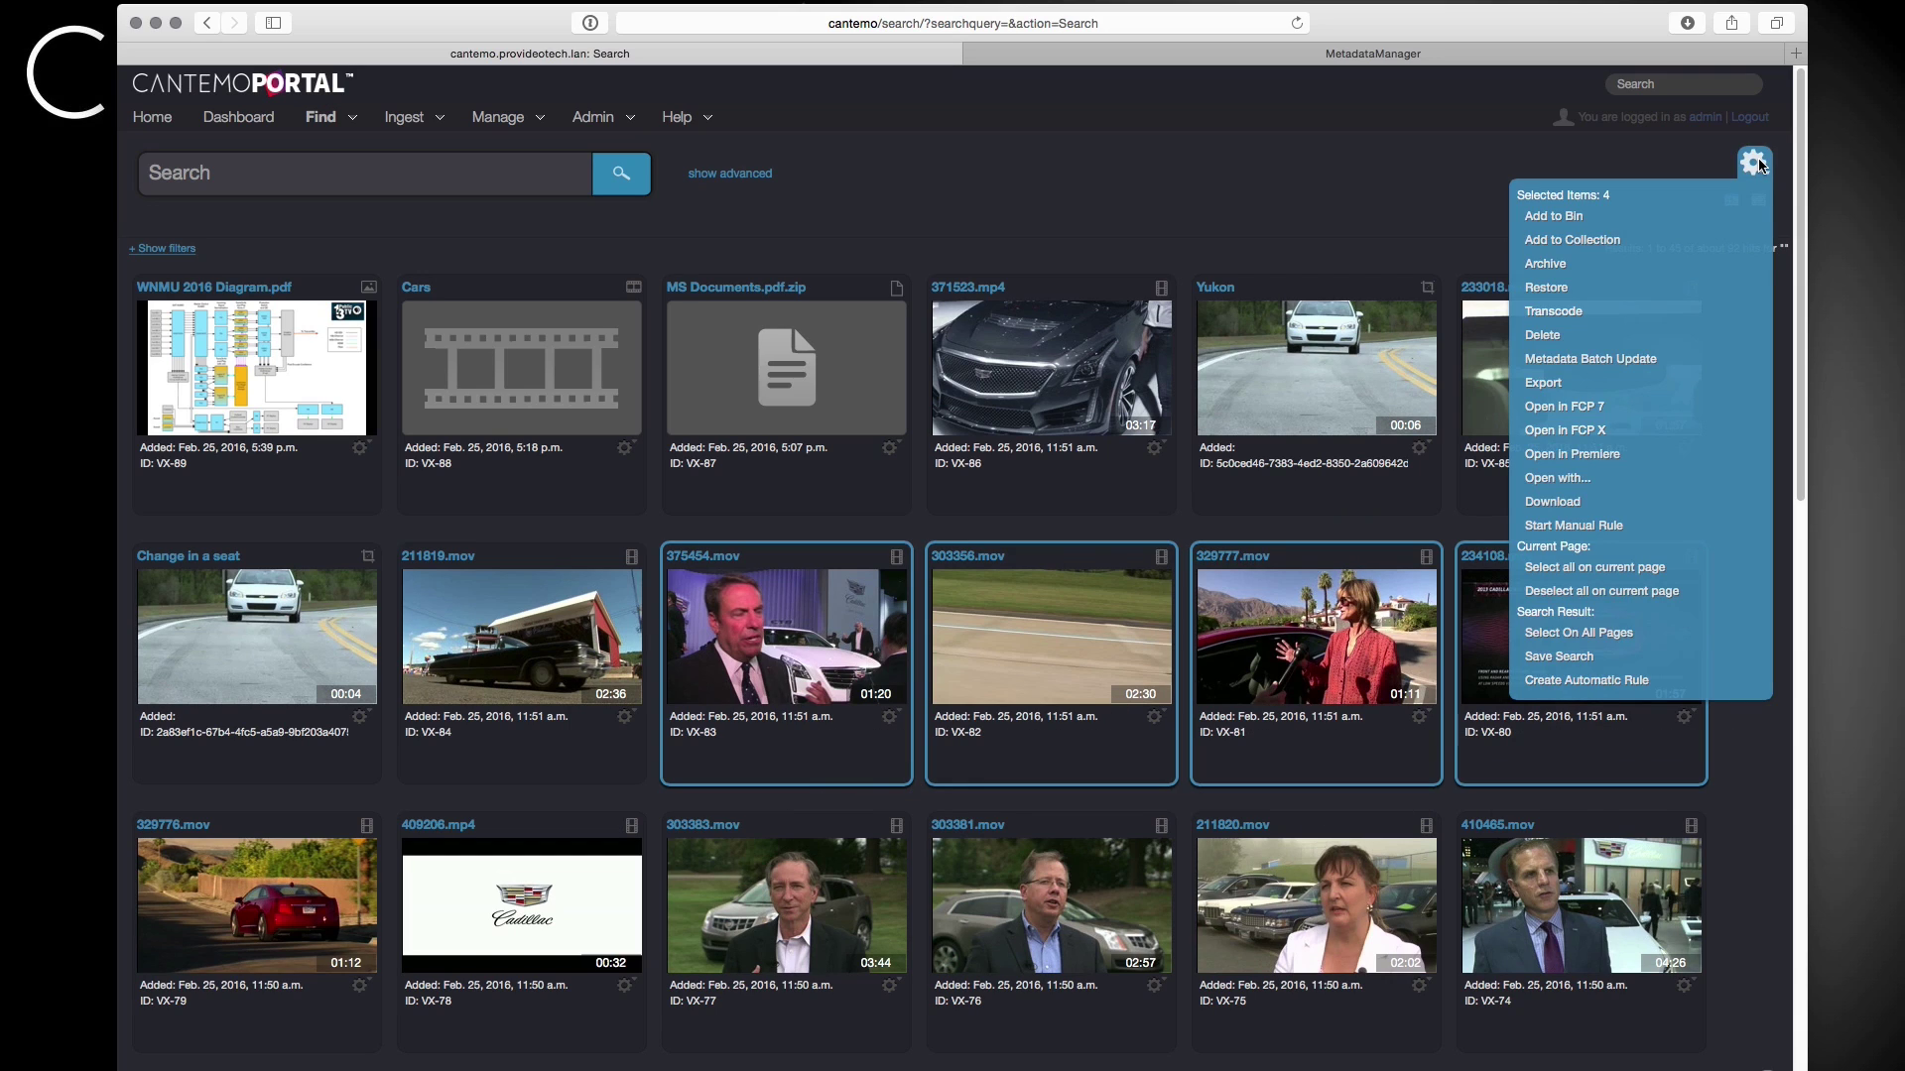
{"action": "left_click", "coordinate": [1546, 265]}
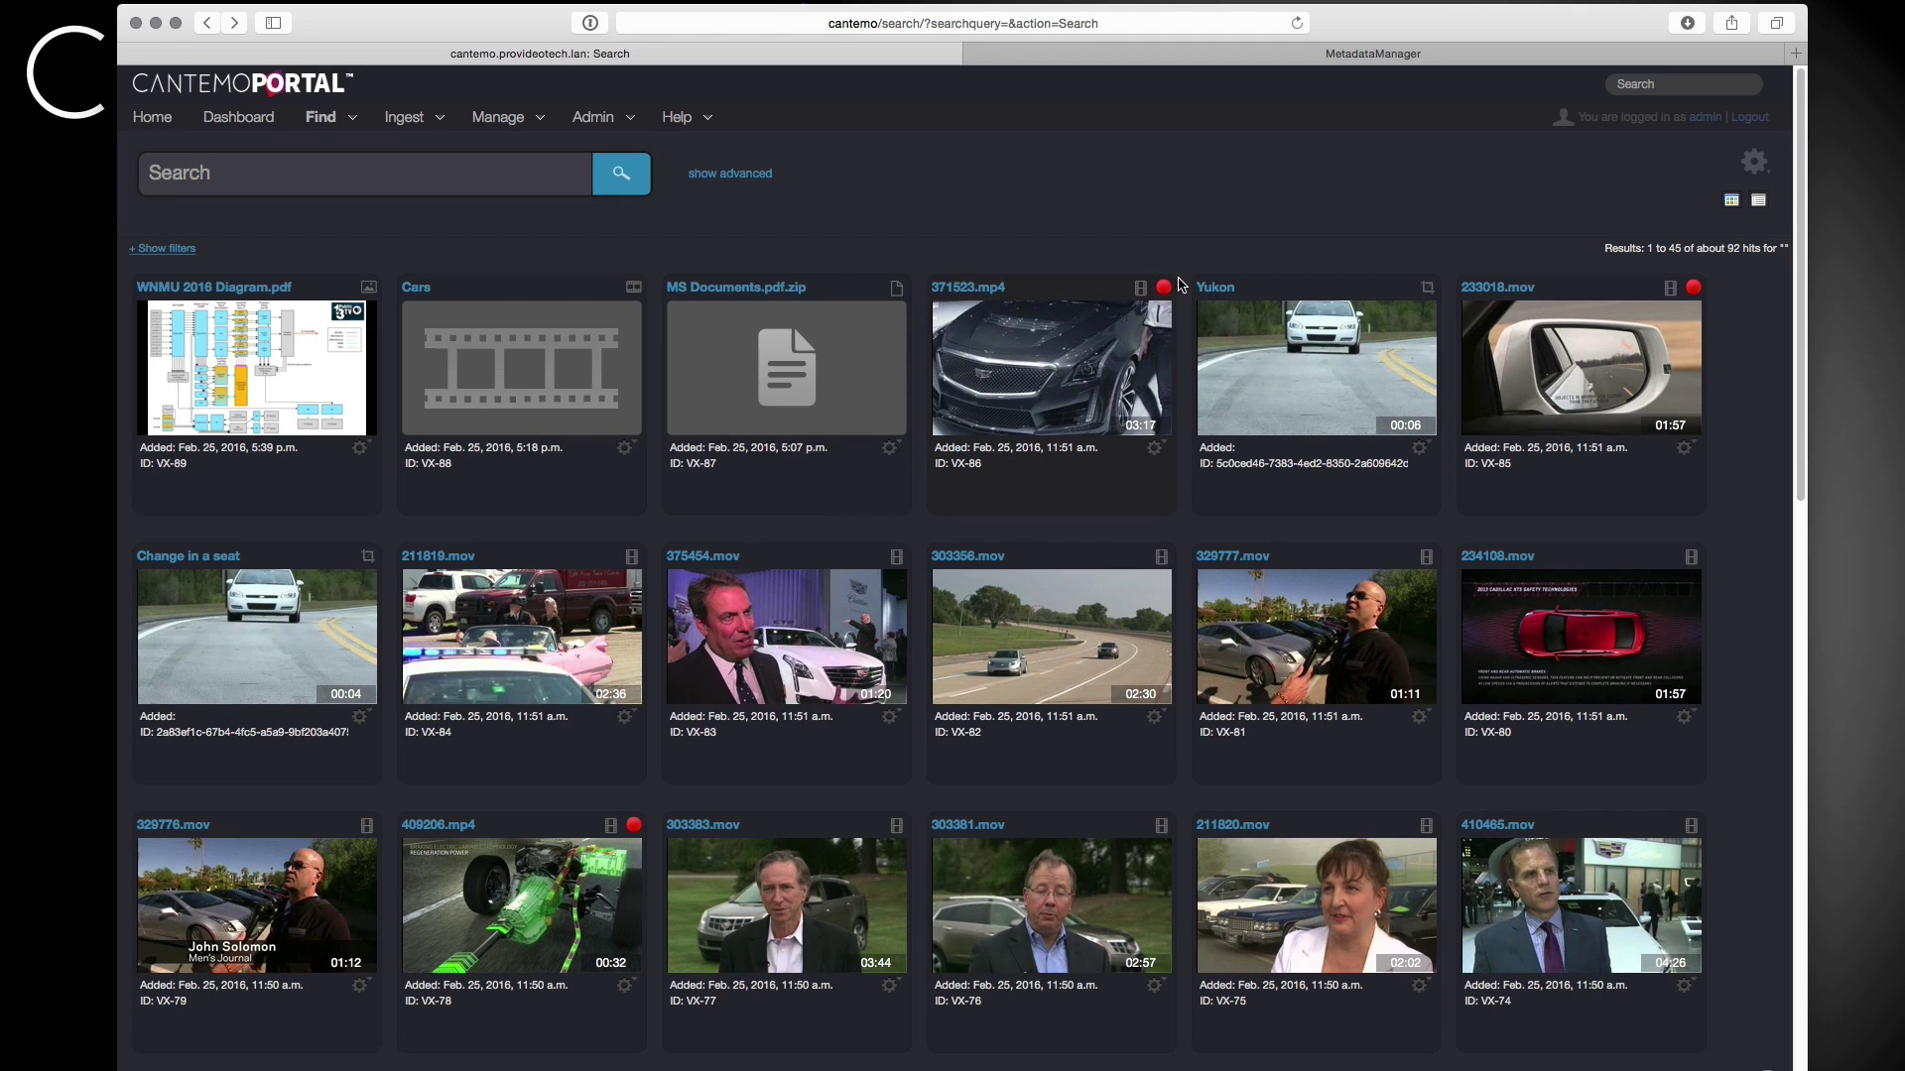
Open clip 371523.mp4, scrub to about one minute, and queue it for restore.
{"action": "left_click", "coordinate": [1054, 389]}
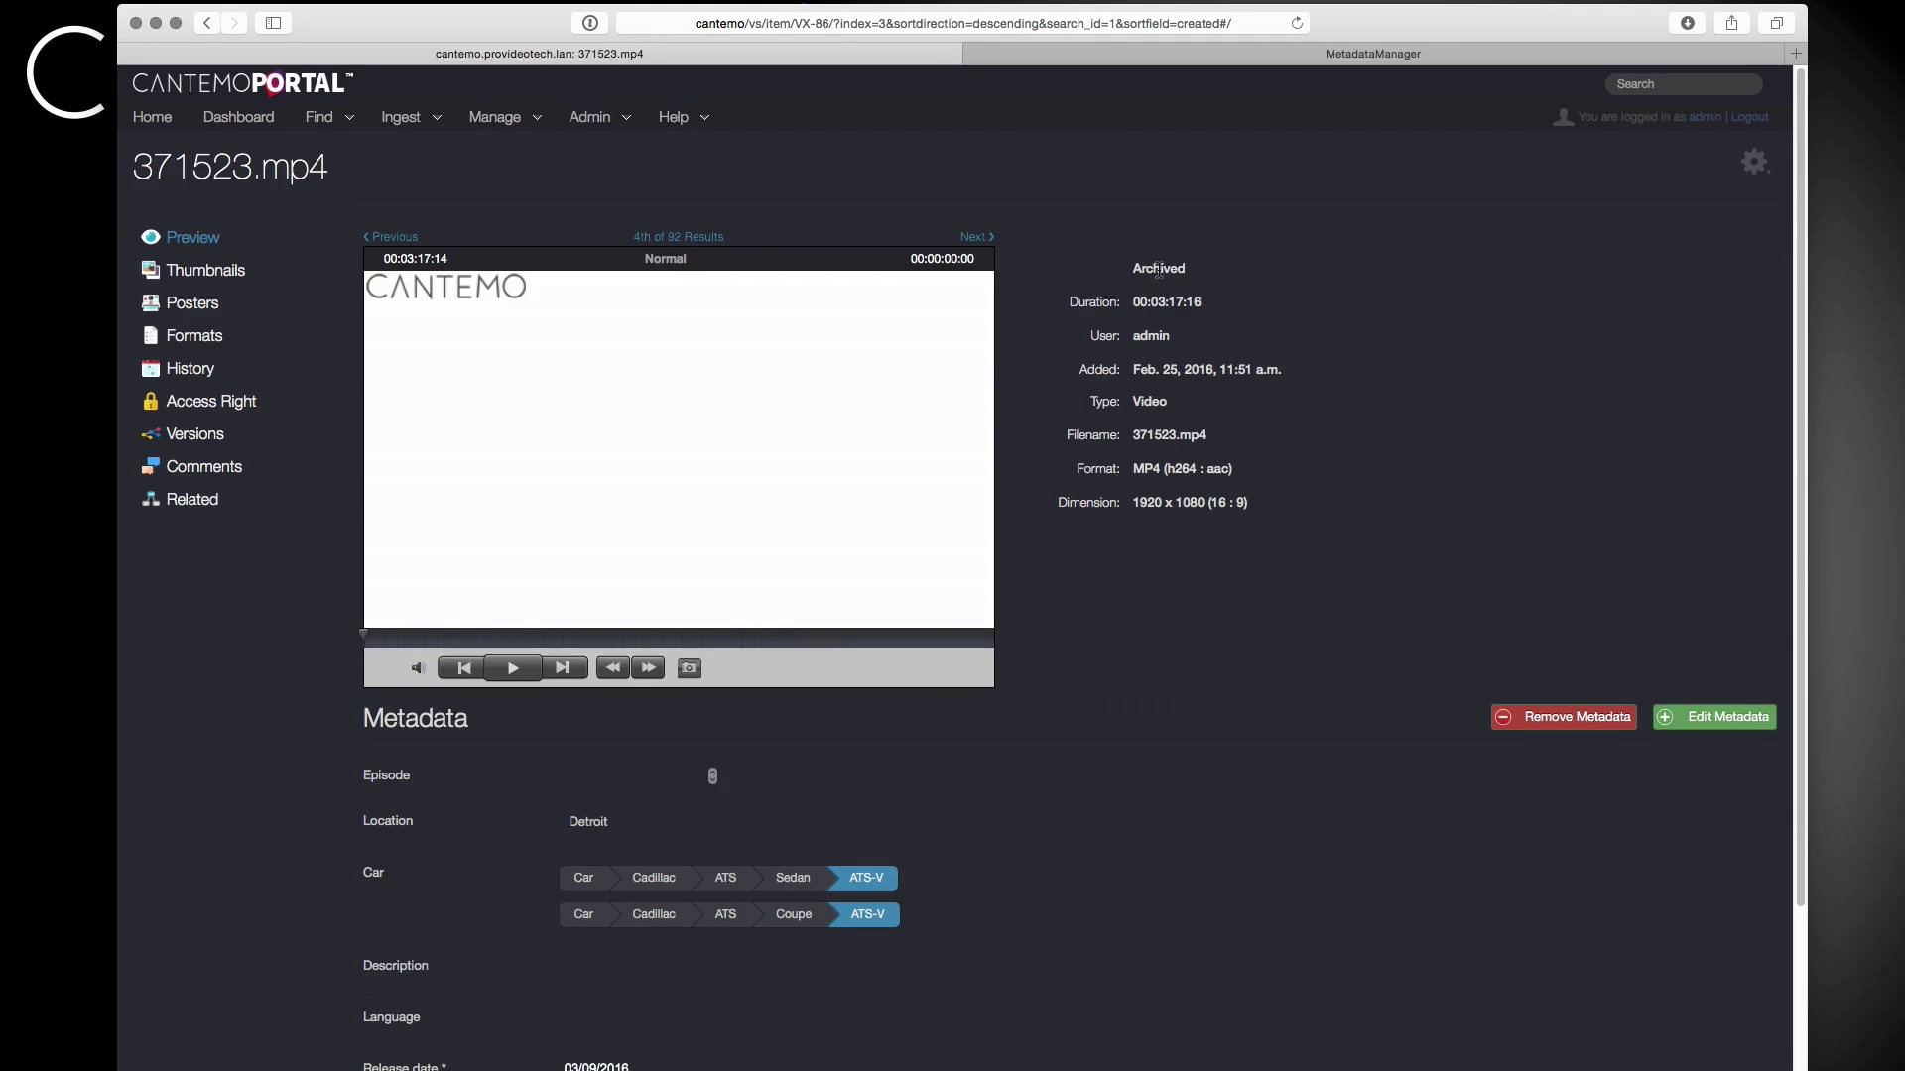
{"action": "left_click_drag", "start_coordinate": [486, 645], "coordinate": [563, 645]}
{"action": "left_click", "coordinate": [1754, 163]}
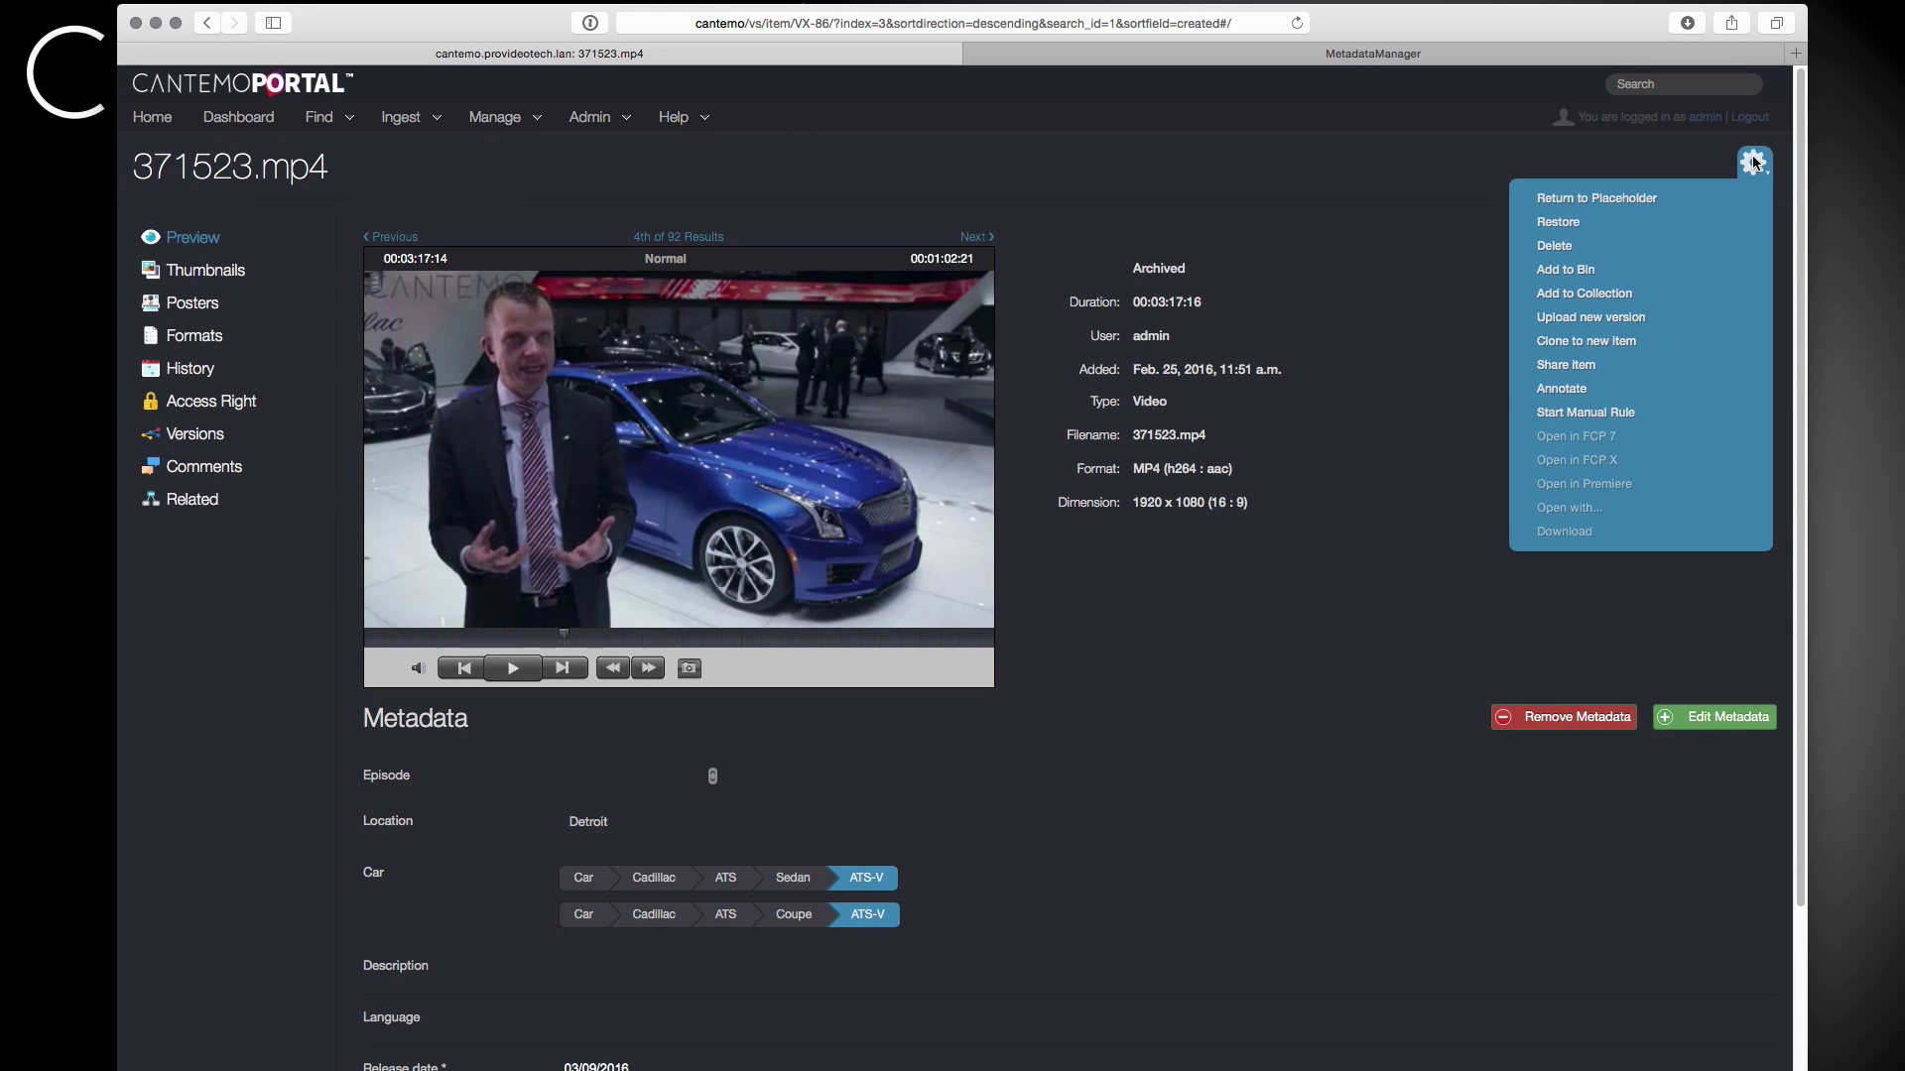
{"action": "left_click", "coordinate": [1557, 223]}
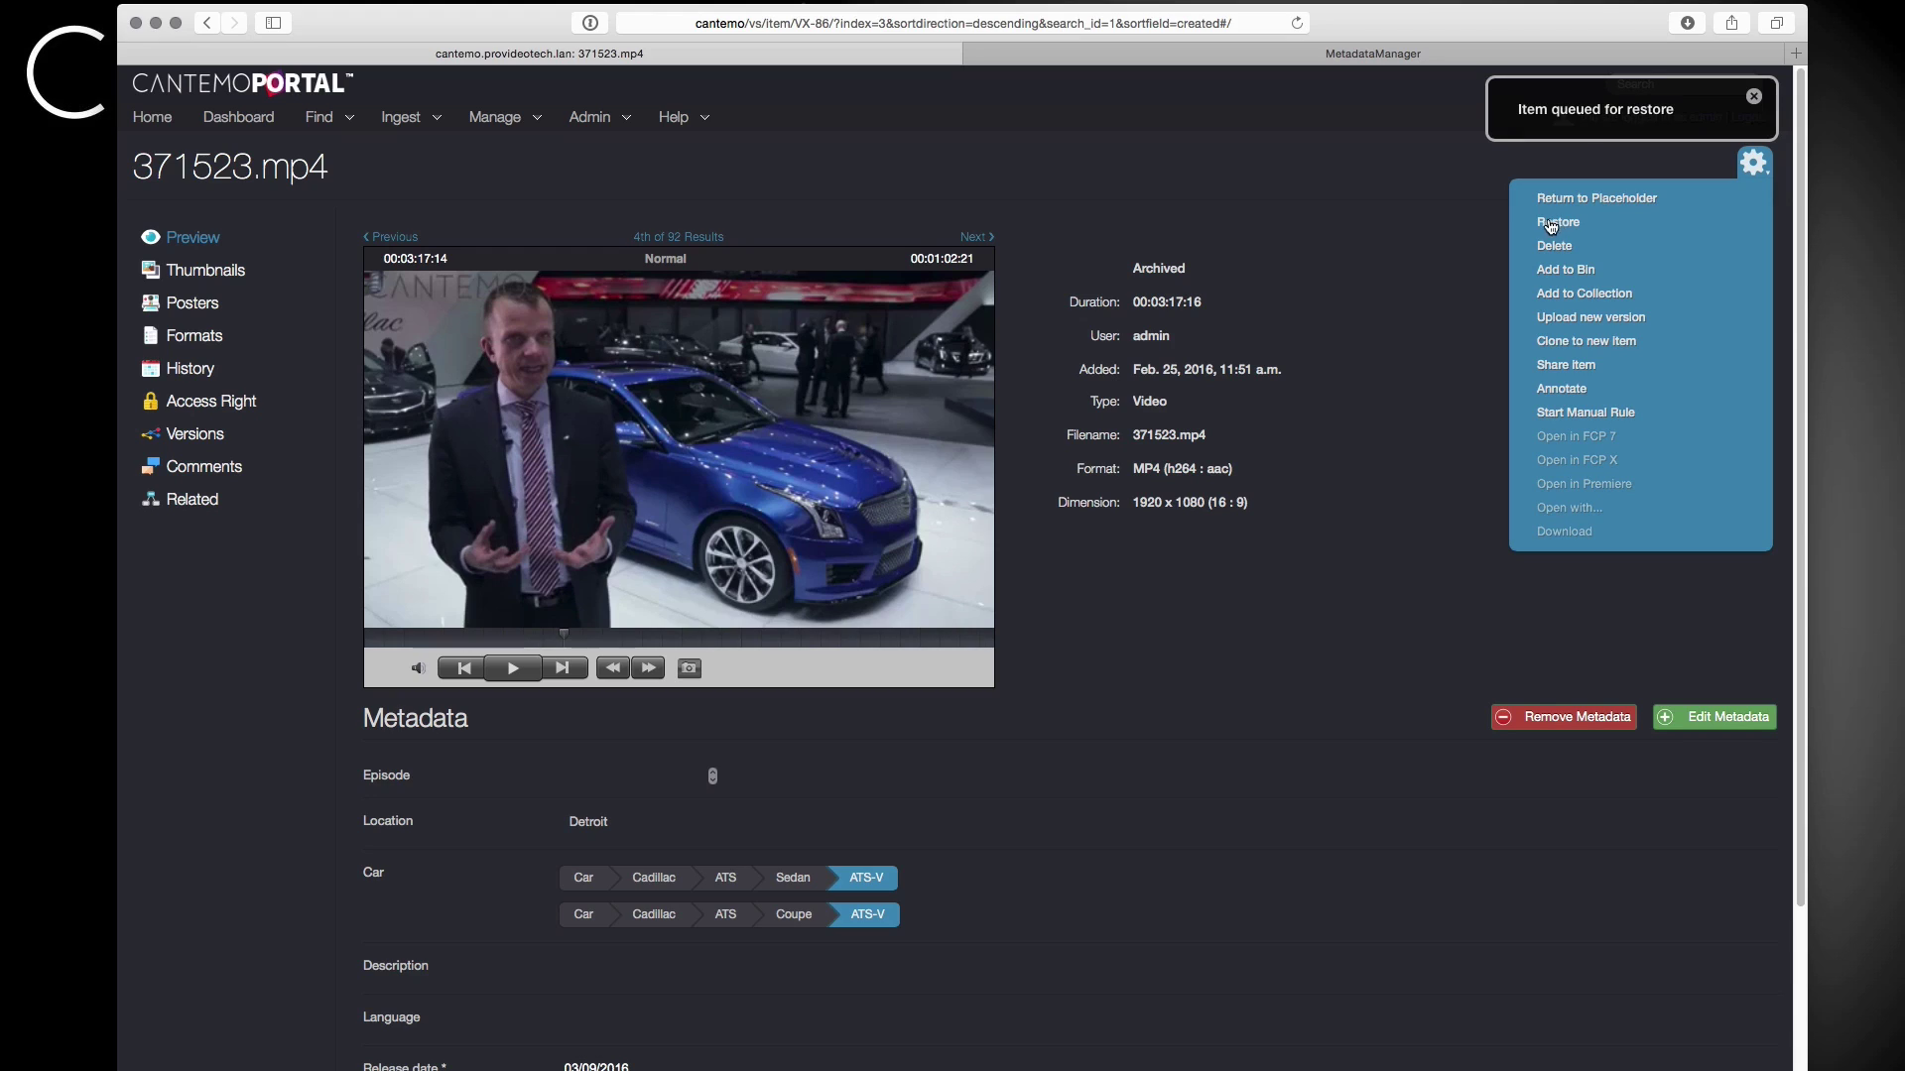
{"action": "left_click", "coordinate": [1309, 265]}
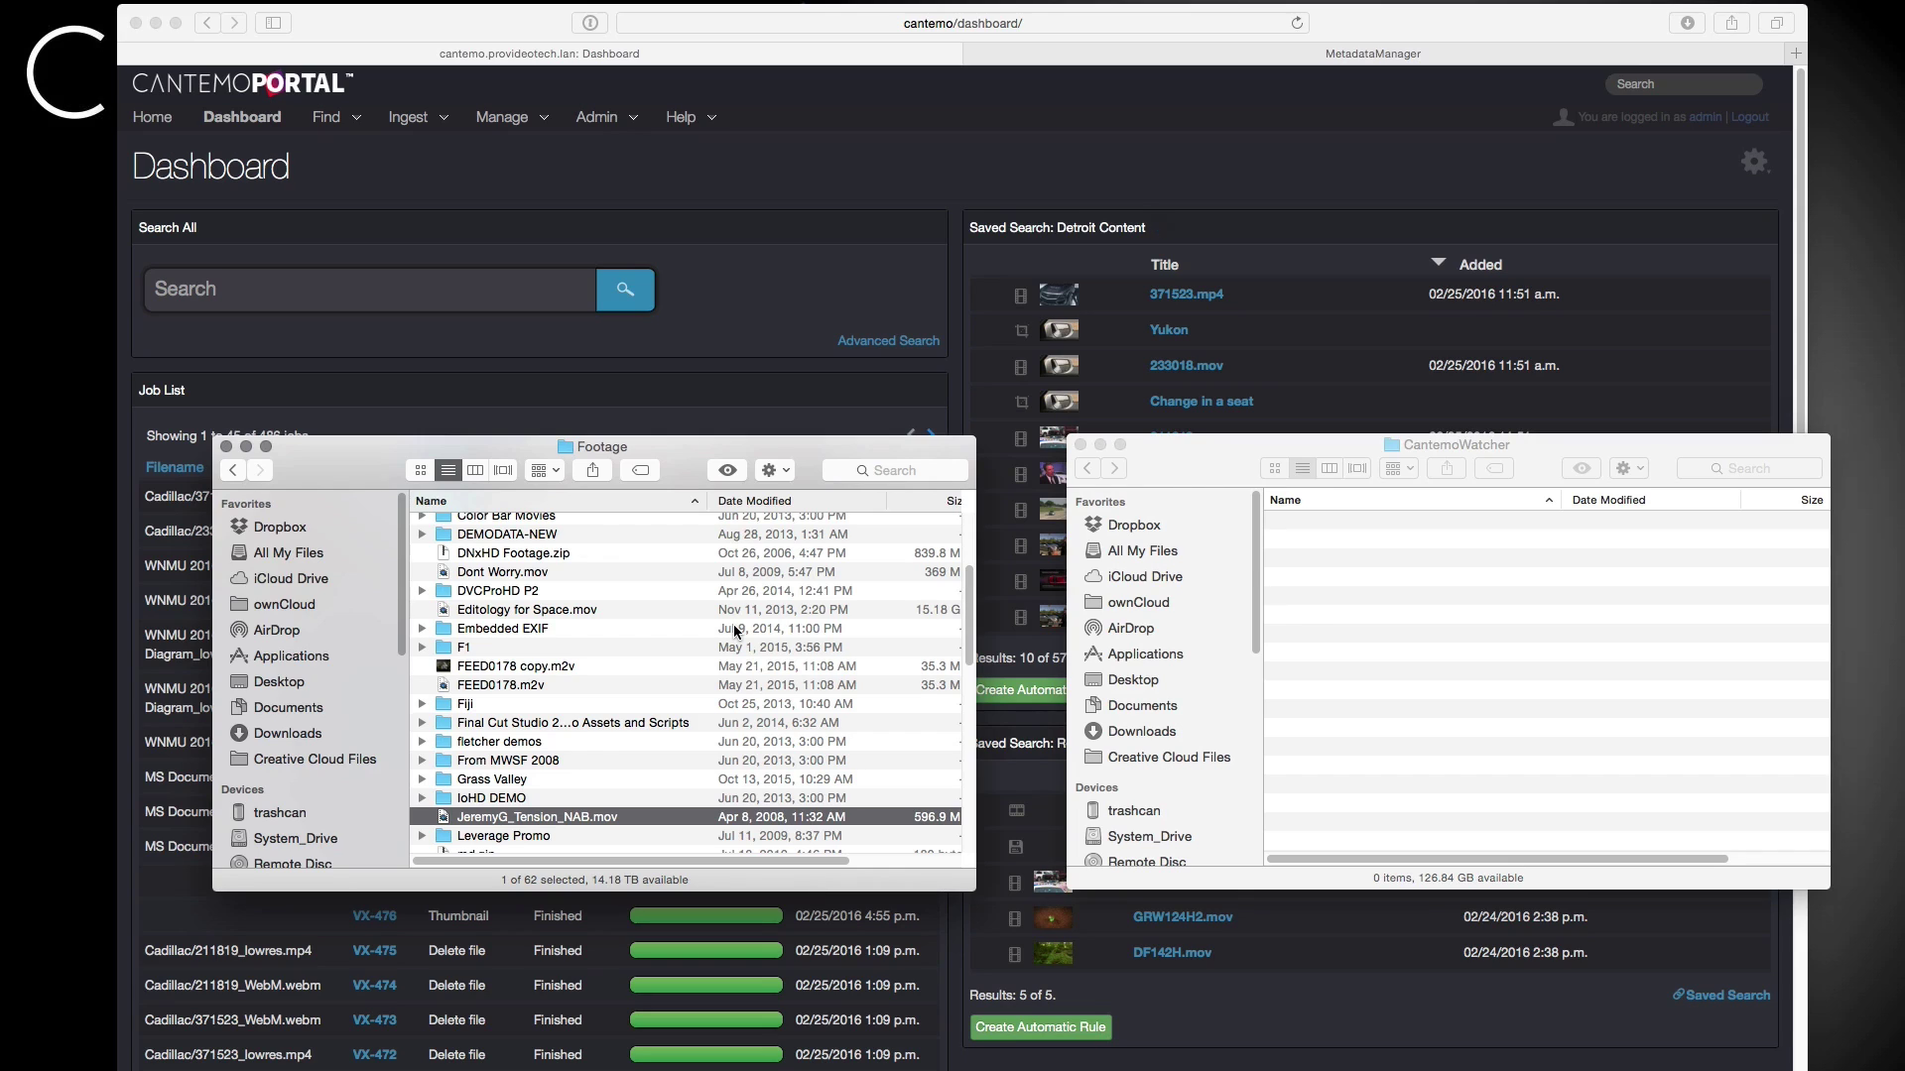
Drop the NAB tension .mov clip into the CantemoWatcher folder and upload it as a new item.
{"action": "left_click_drag", "start_coordinate": [575, 825], "coordinate": [1484, 740]}
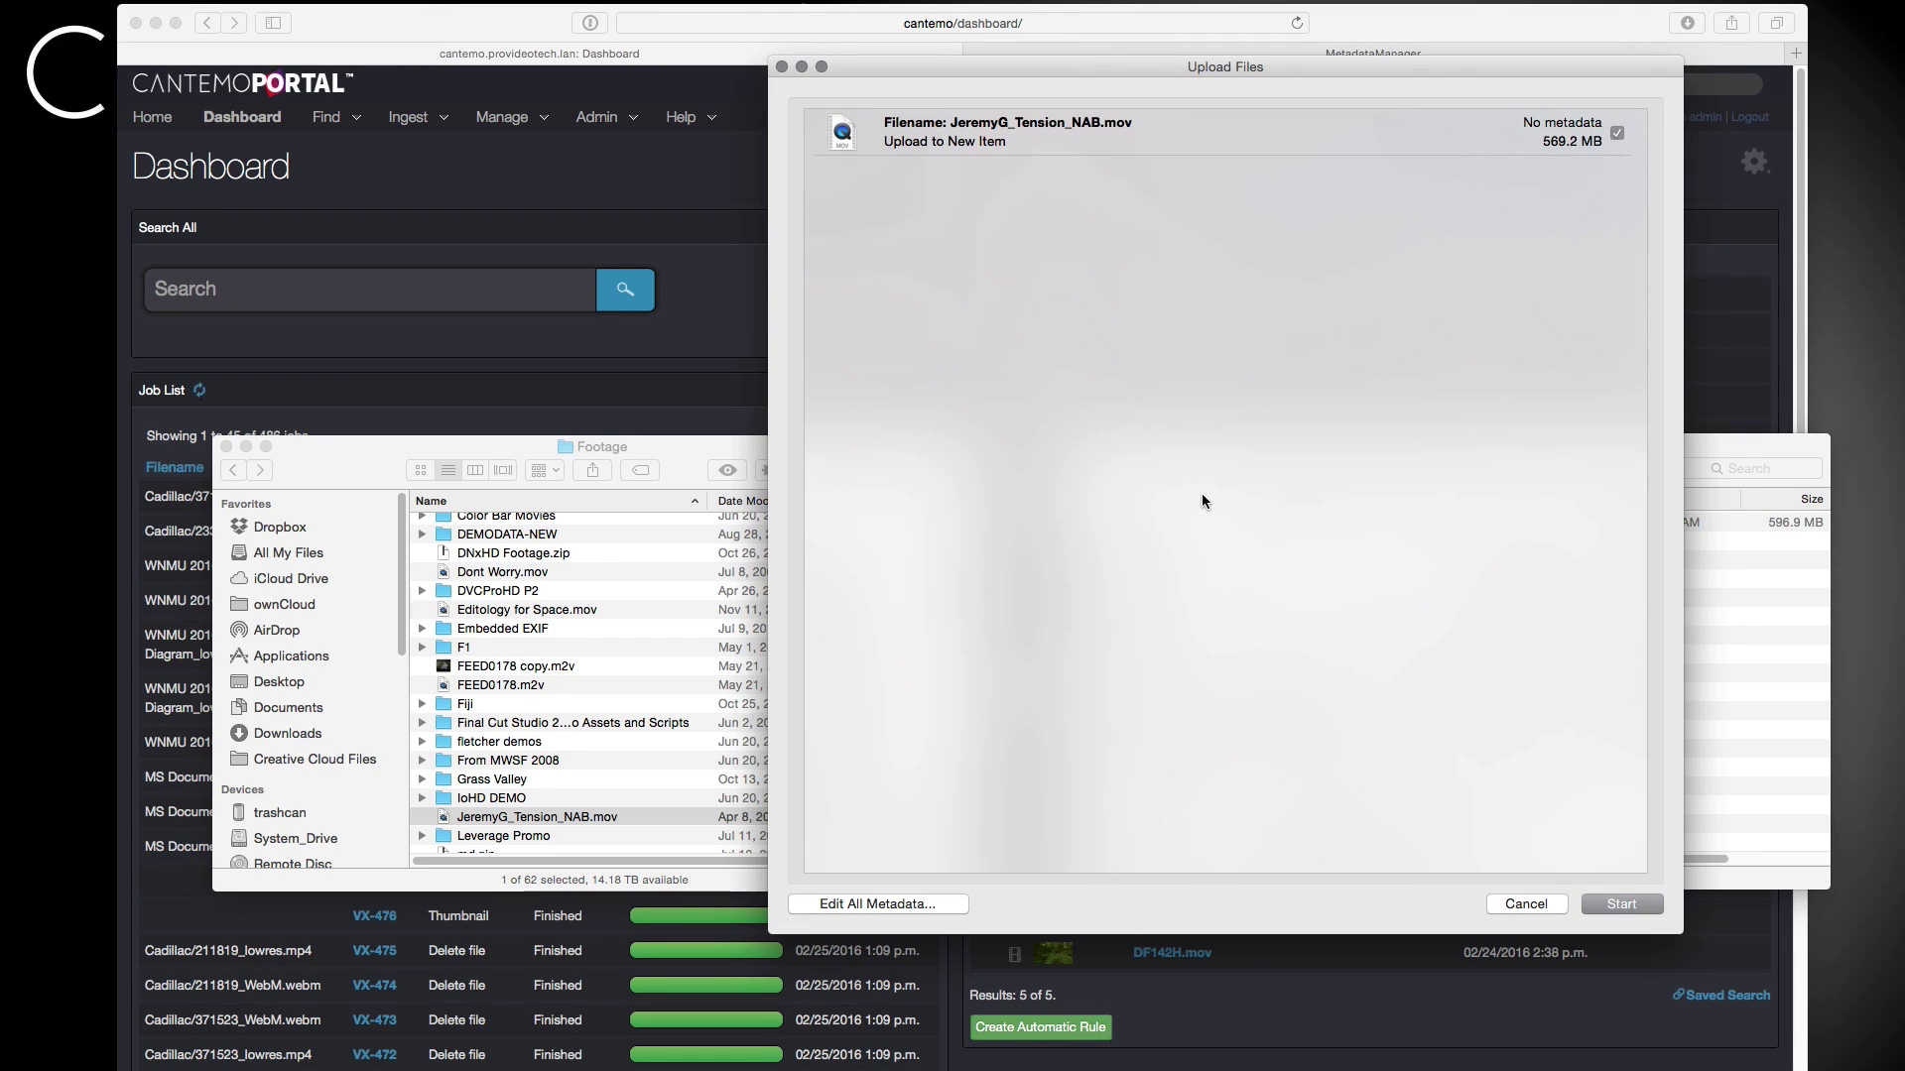
{"action": "left_click", "coordinate": [1607, 903]}
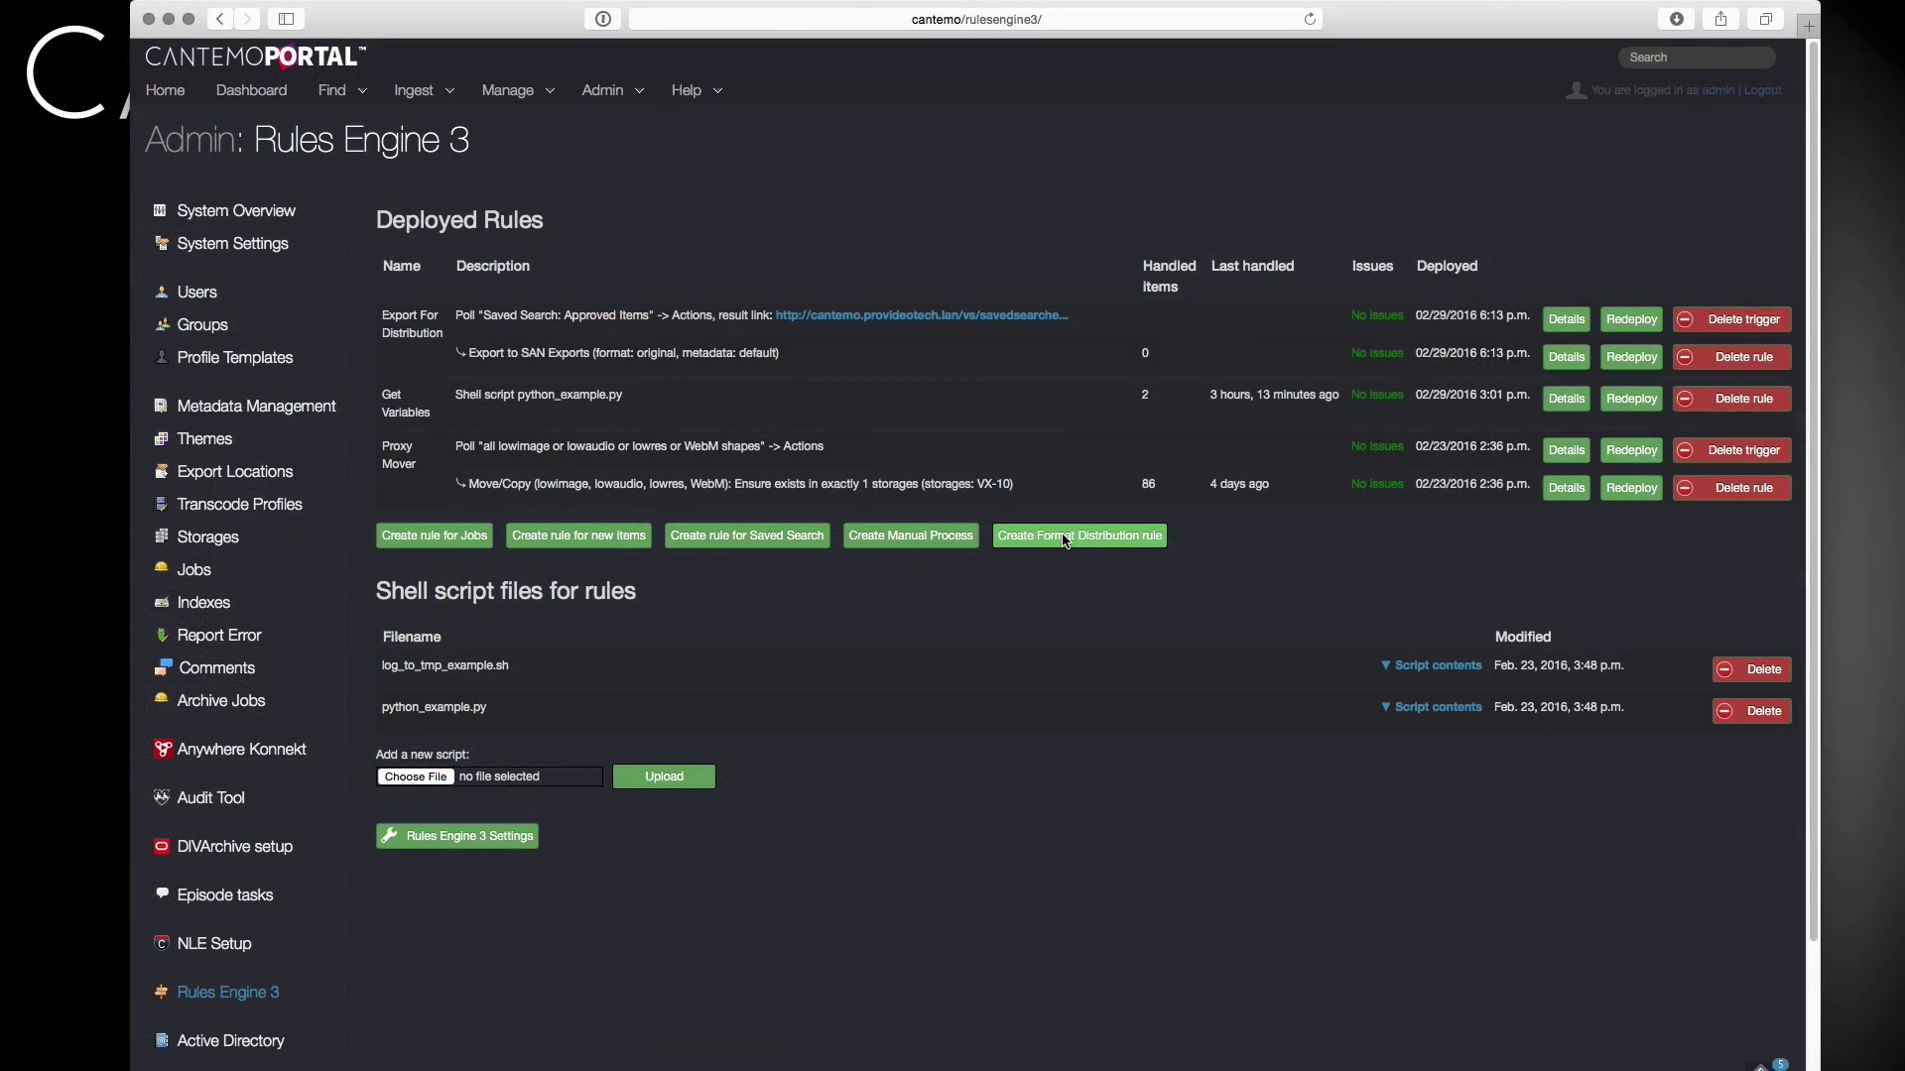
Begin a new manual process in Rules Engine 3 and view a deployed rule's Process Information.
{"action": "left_click", "coordinate": [909, 536]}
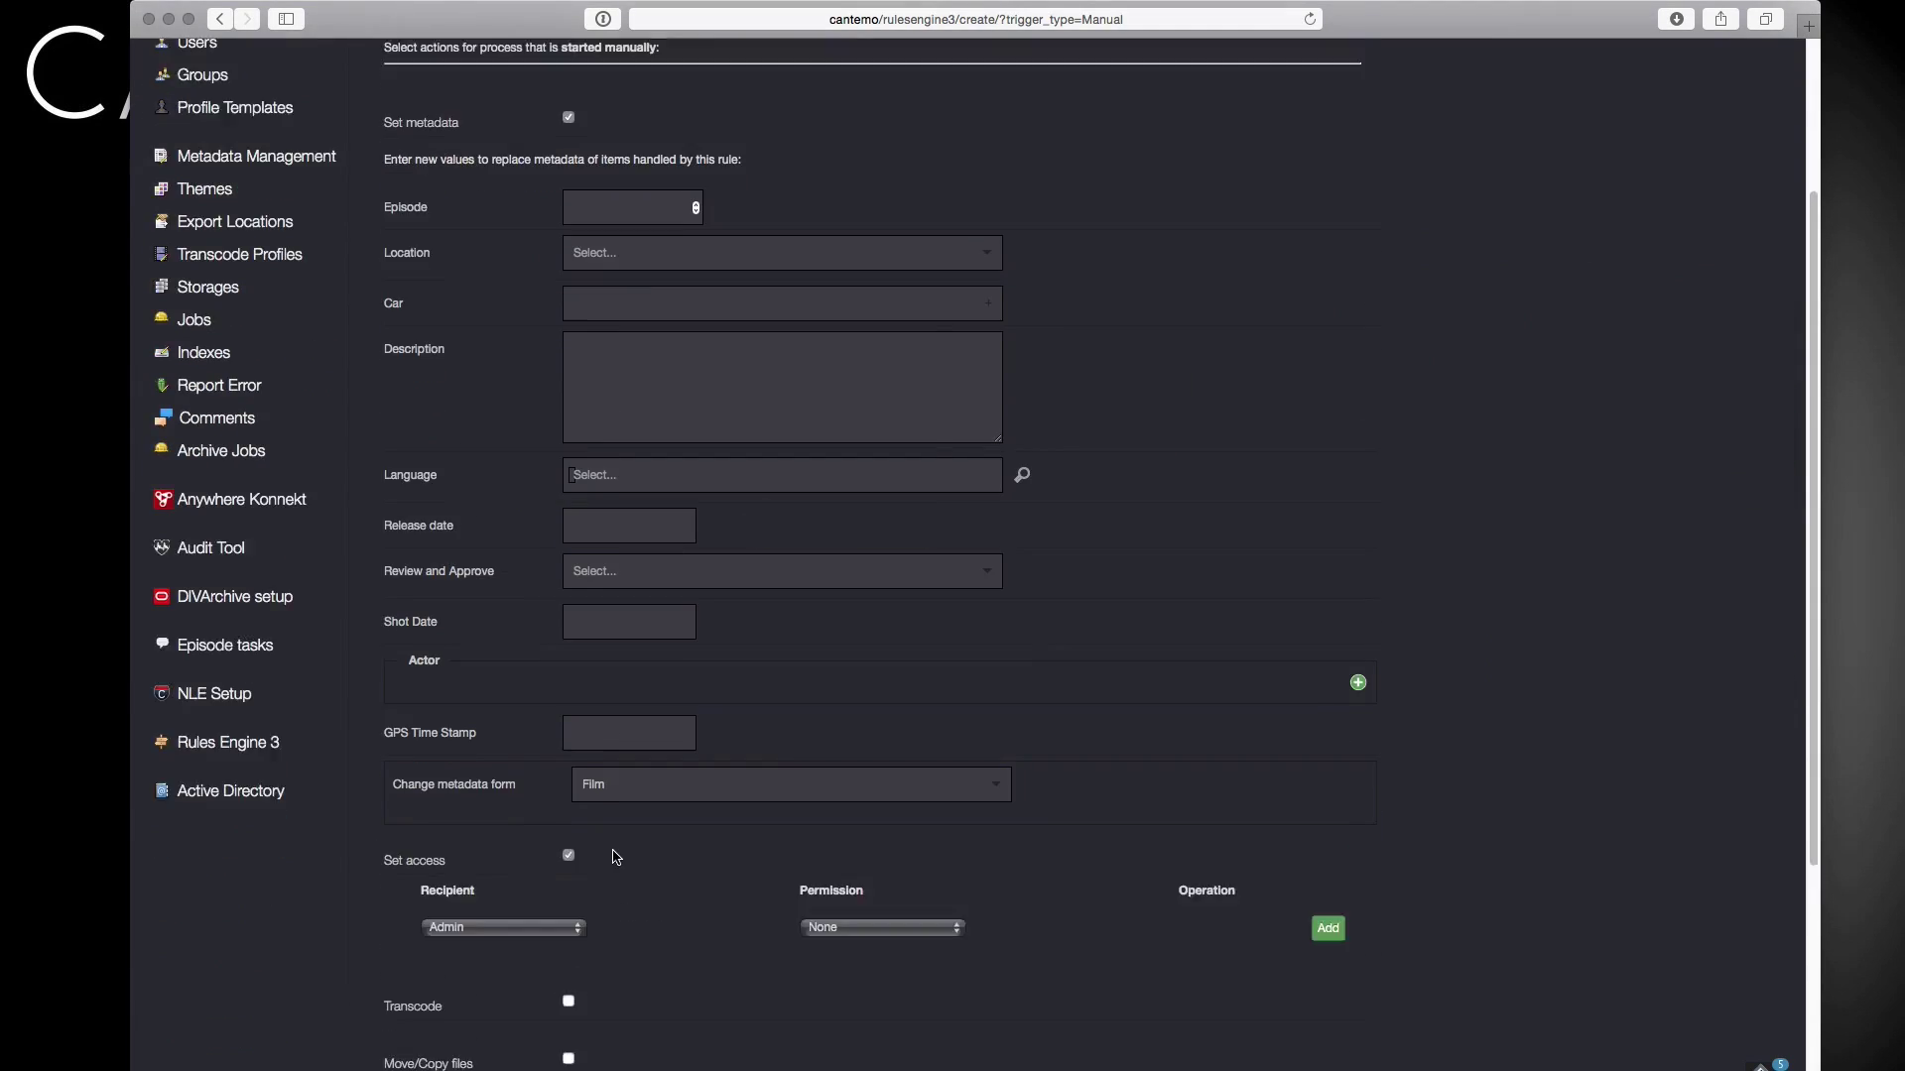
{"action": "scroll", "coordinate": [678, 804], "scroll_direction": "down", "scroll_amount": 10}
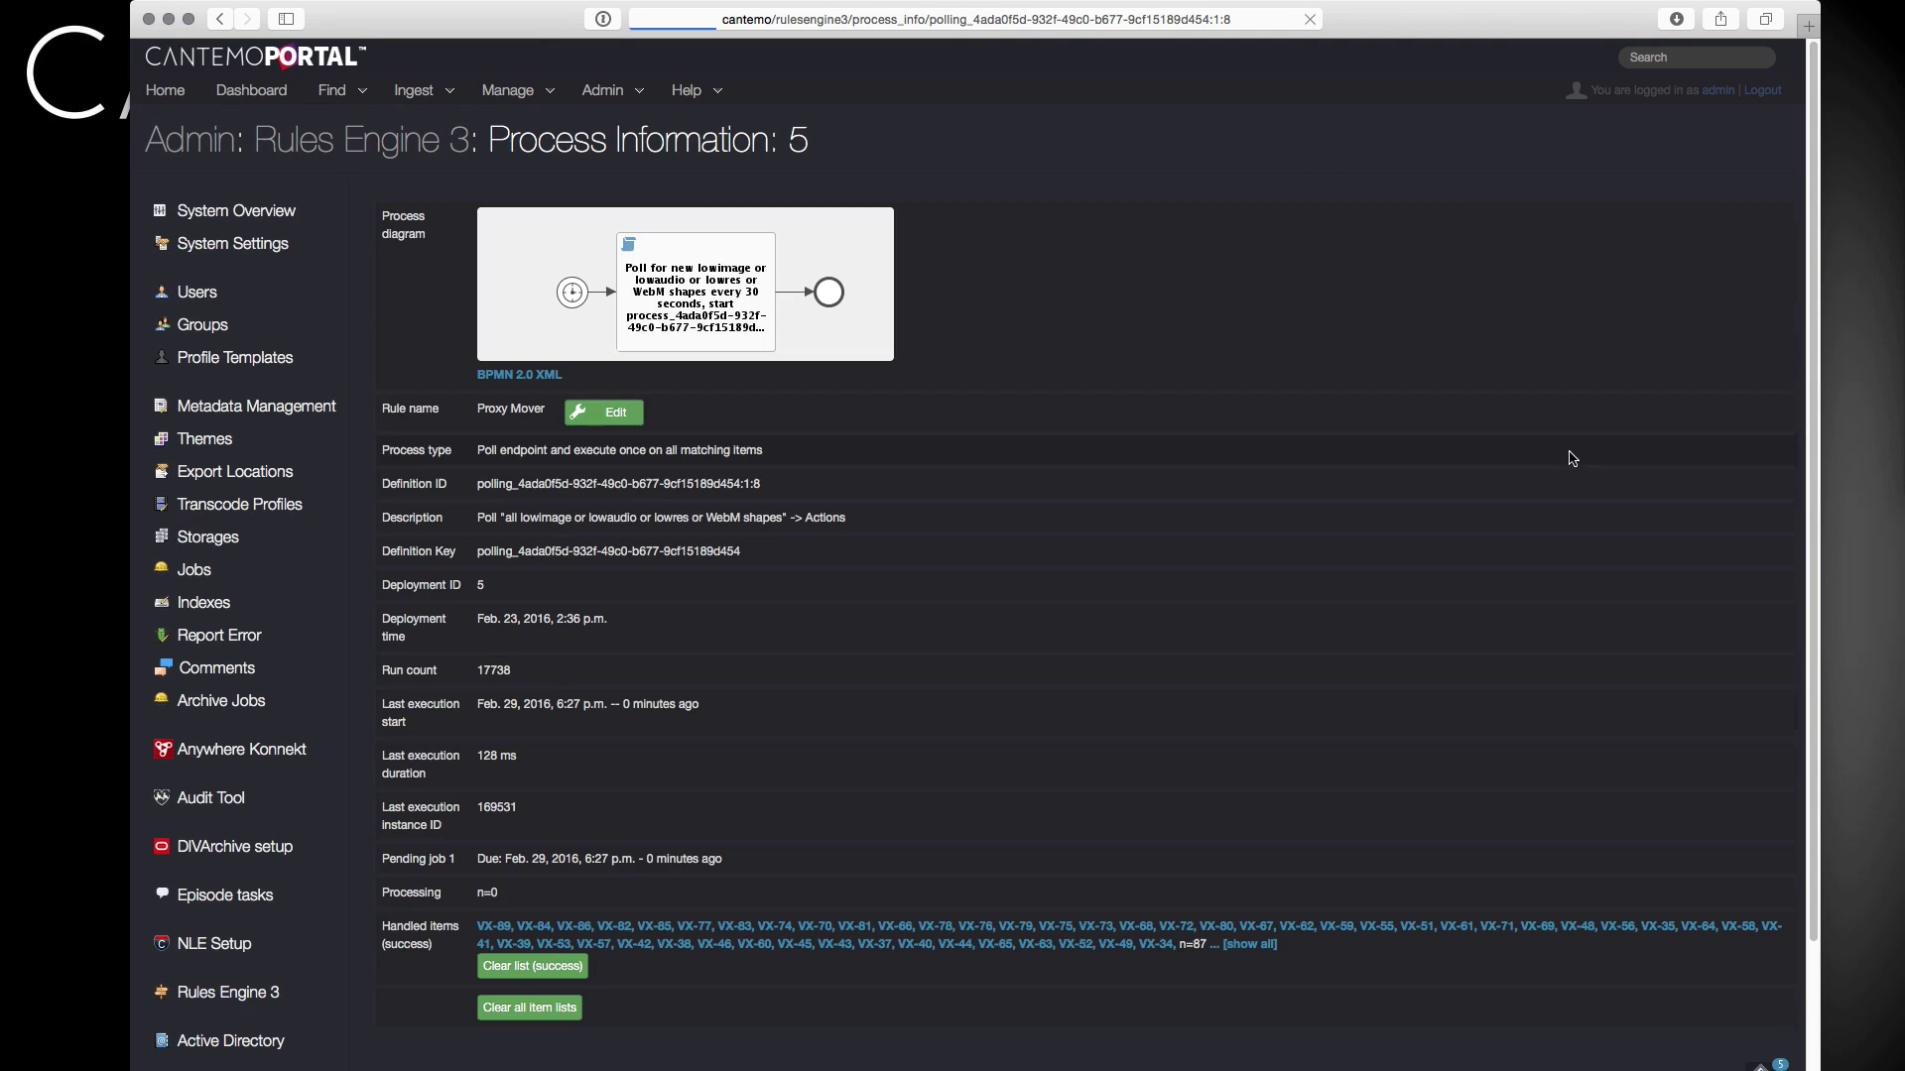
{"action": "left_click", "coordinate": [417, 148]}
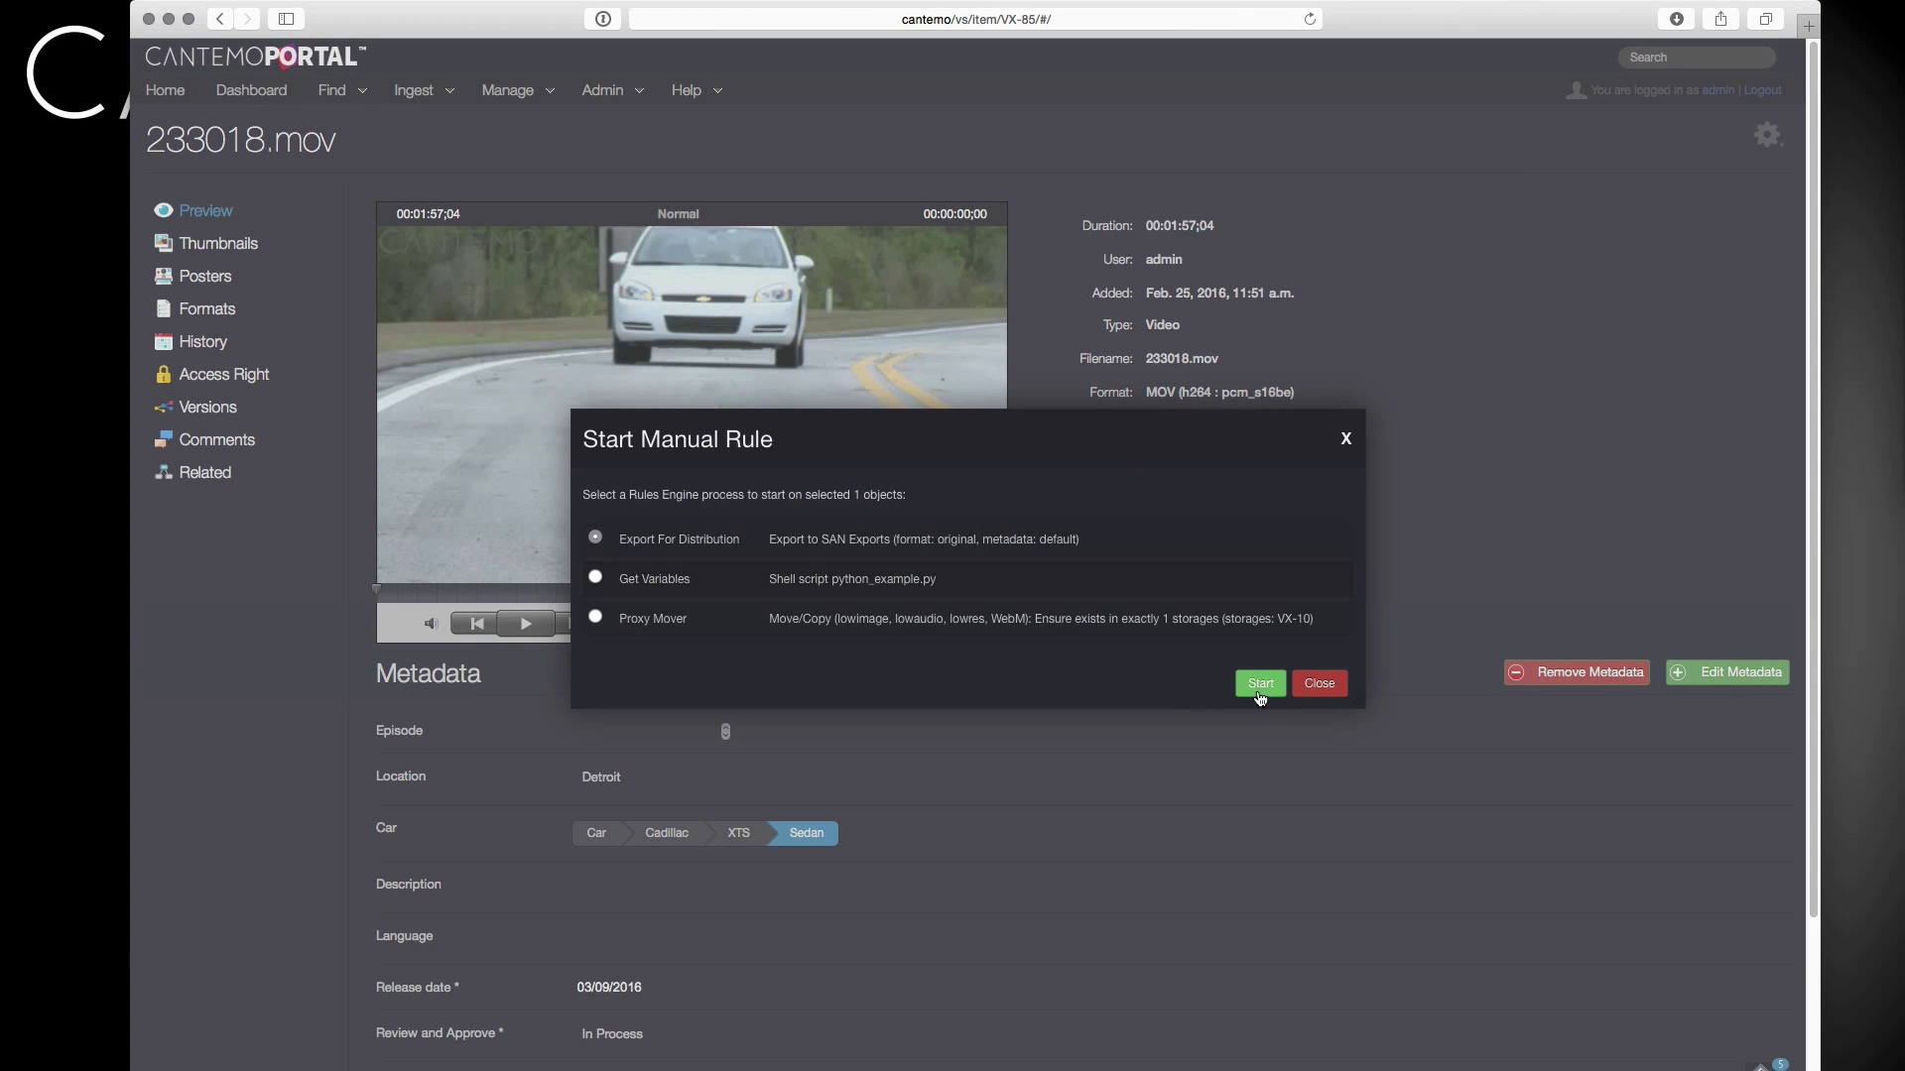
Run Start Manual Rule on the 233018.mov clip, ending on the DIVArchive configuration page.
{"action": "left_click", "coordinate": [1260, 682]}
{"action": "left_click", "coordinate": [800, 672]}
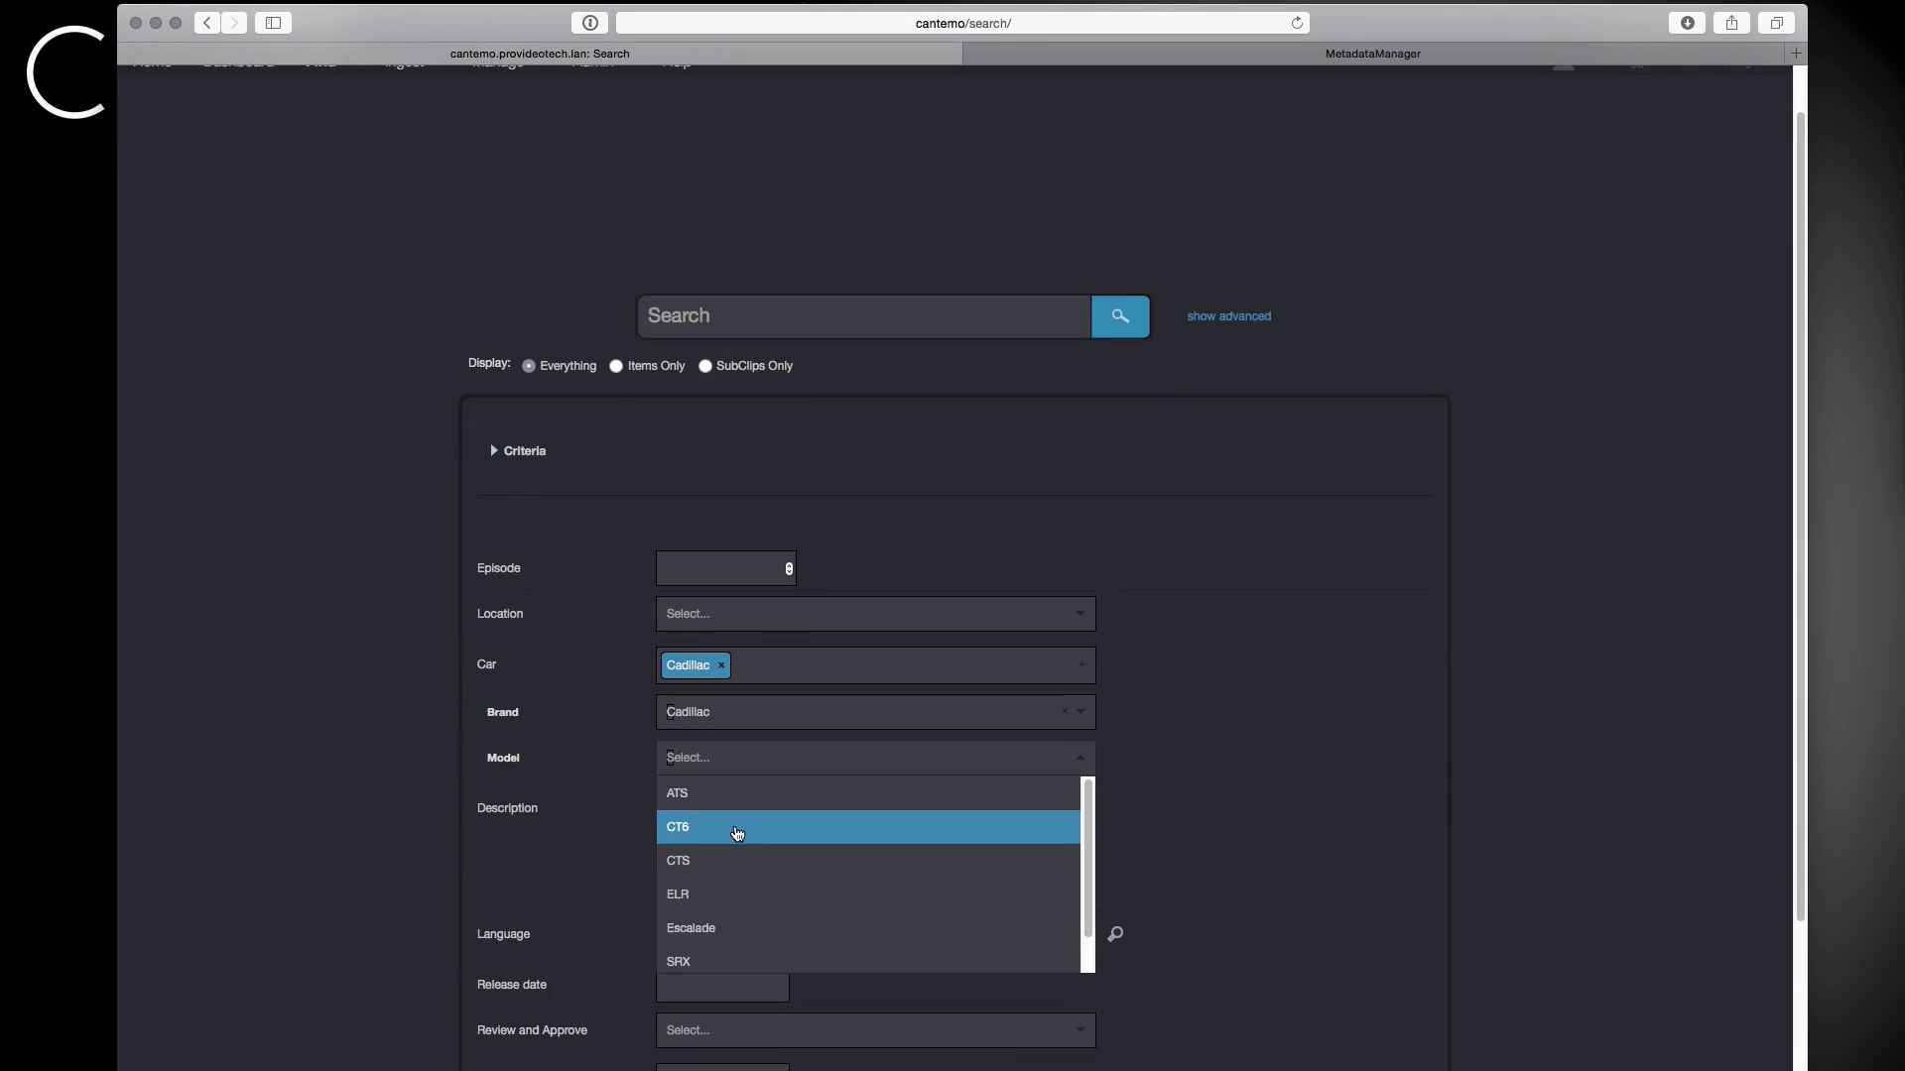
{"action": "left_click", "coordinate": [740, 831]}
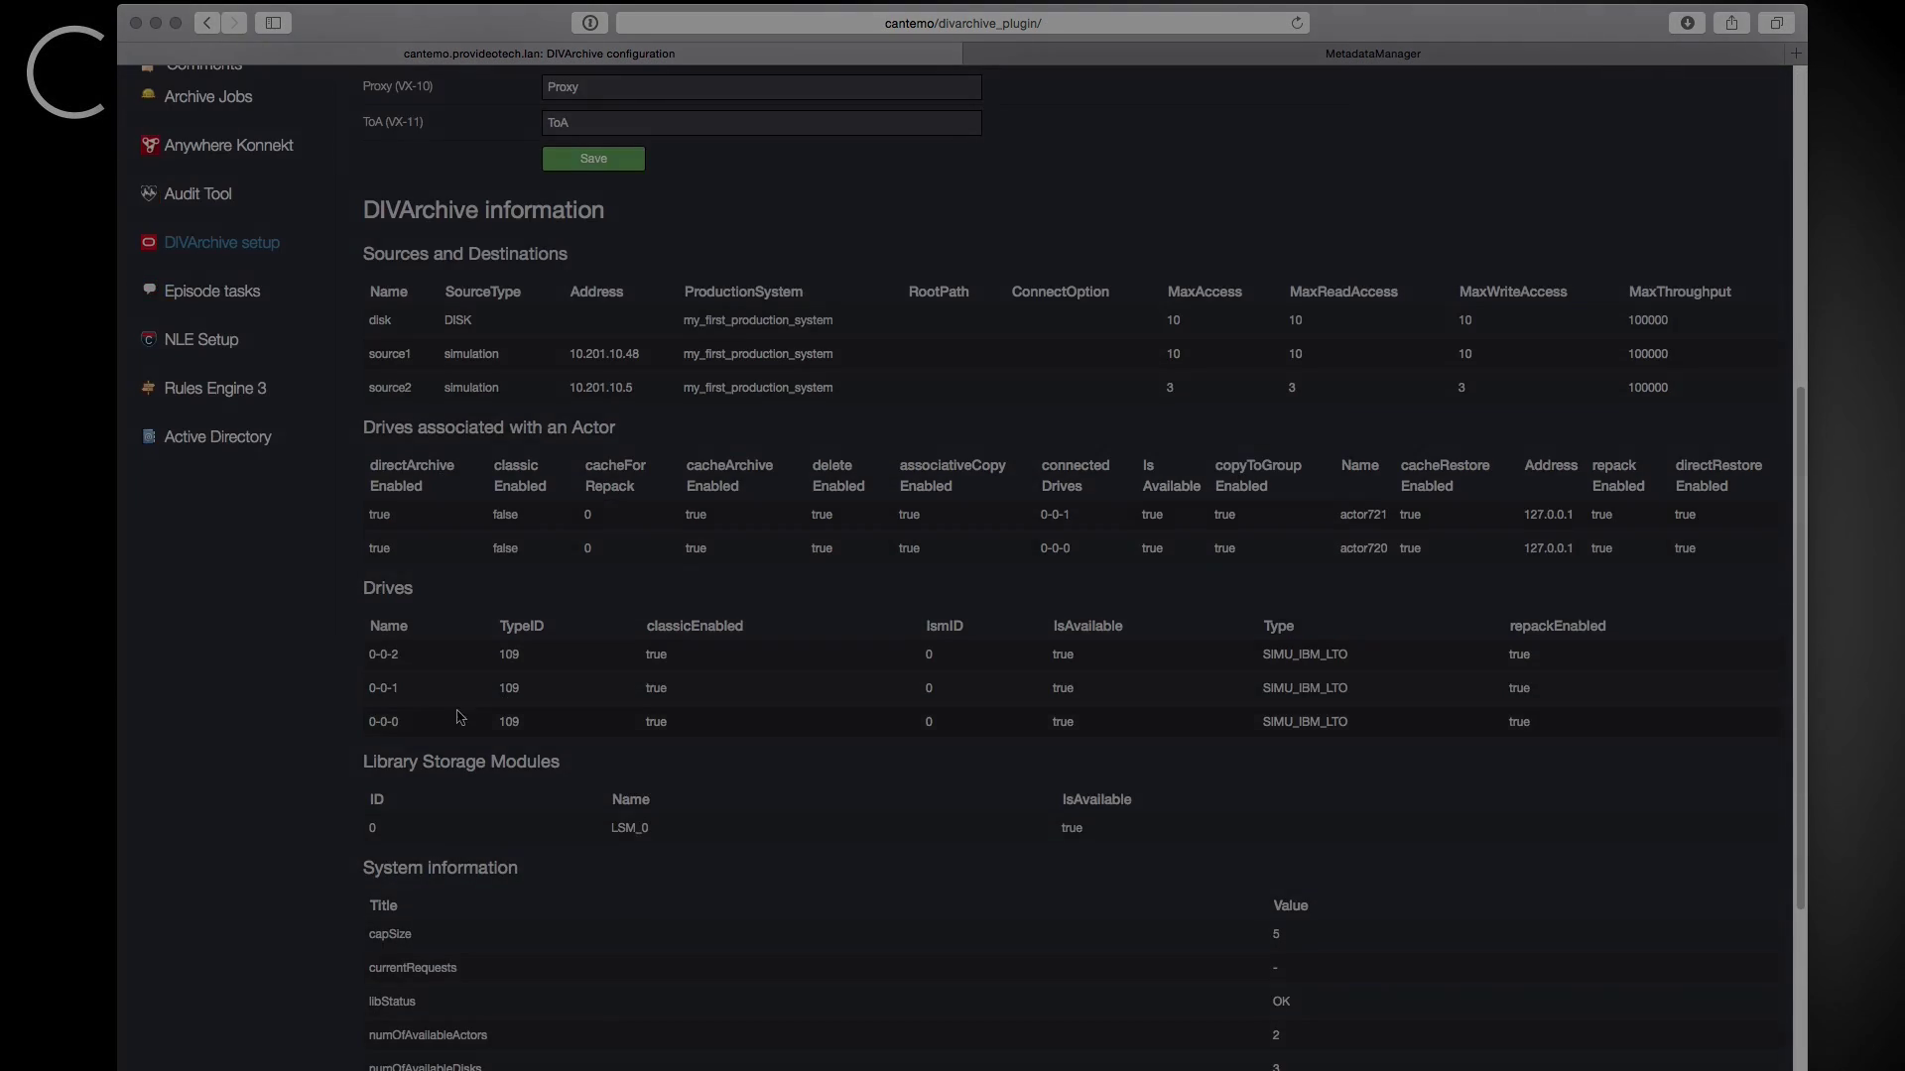